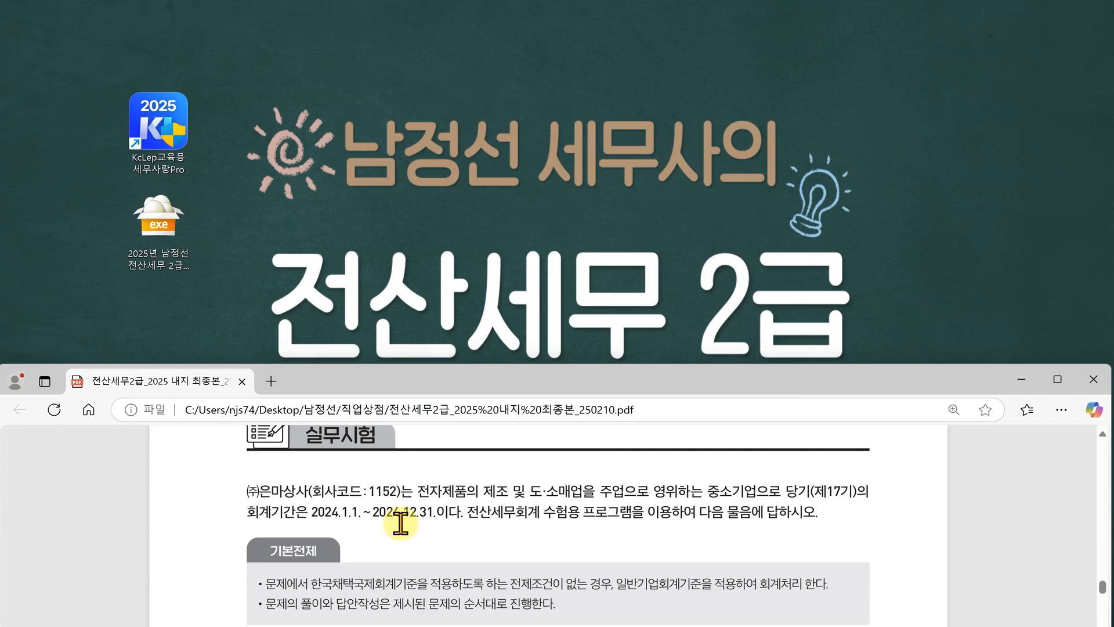
Read the practical exam's company introduction and 기본전제 section in the PDF, highlighting 중소기업 and 일반기업회계기준
scroll(401, 522, "up", 1)
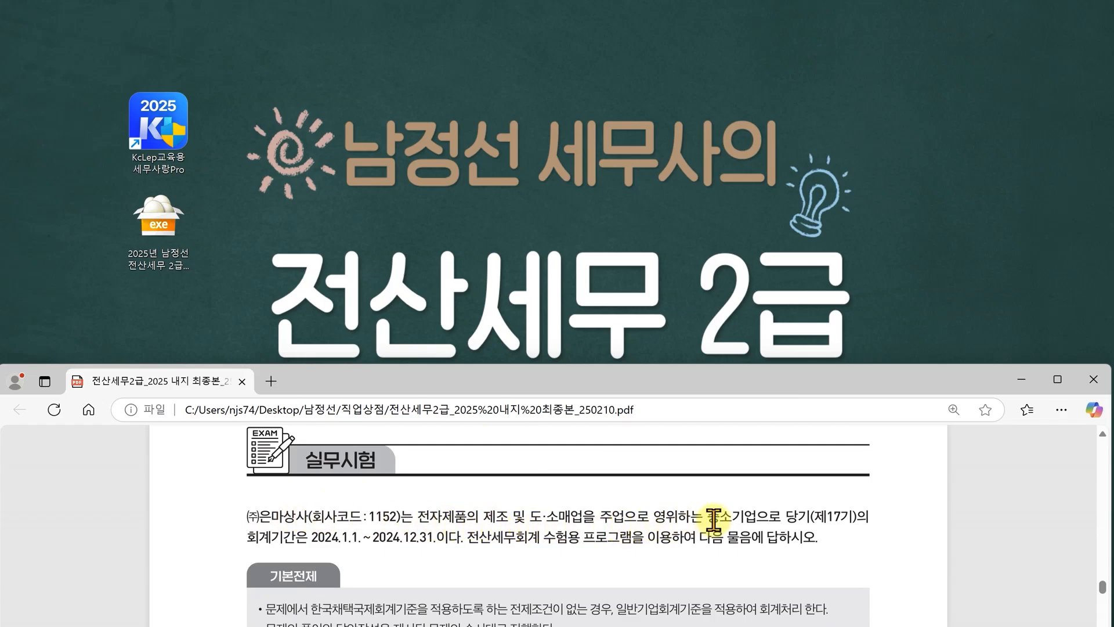
left_click_drag(709, 515, 754, 517)
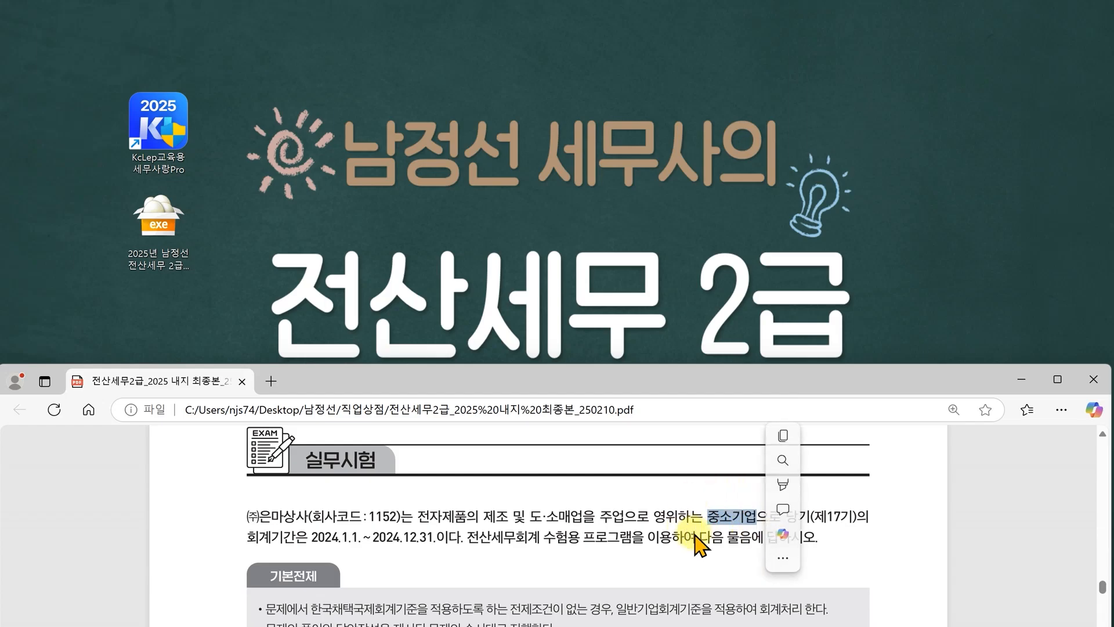
left_click(736, 525)
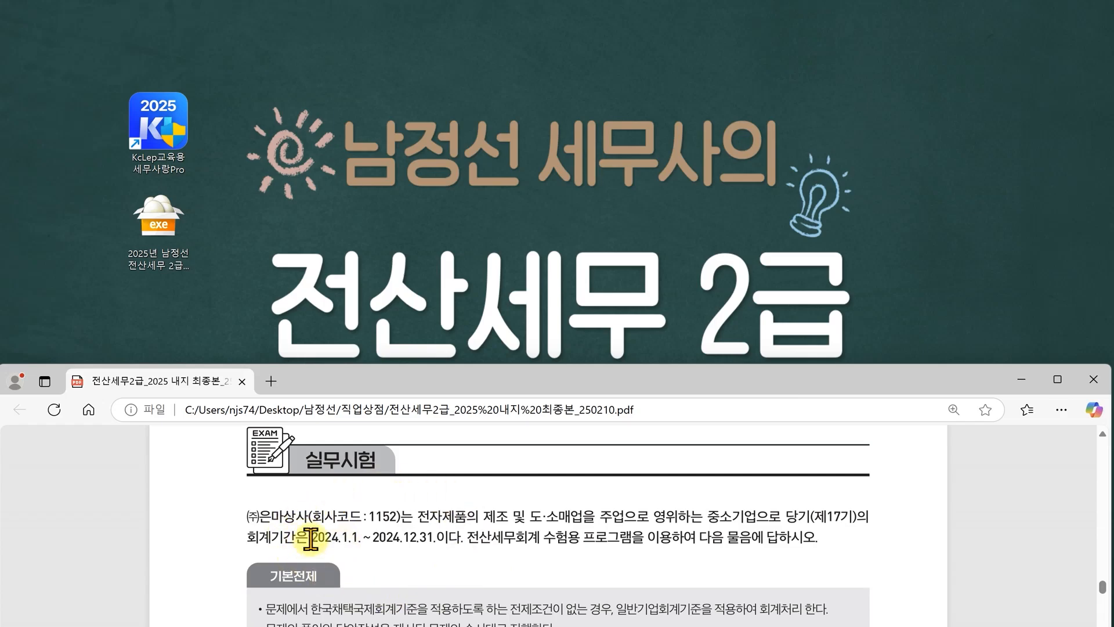
scroll(311, 539, "down", 3)
scroll(311, 538, "up", 1)
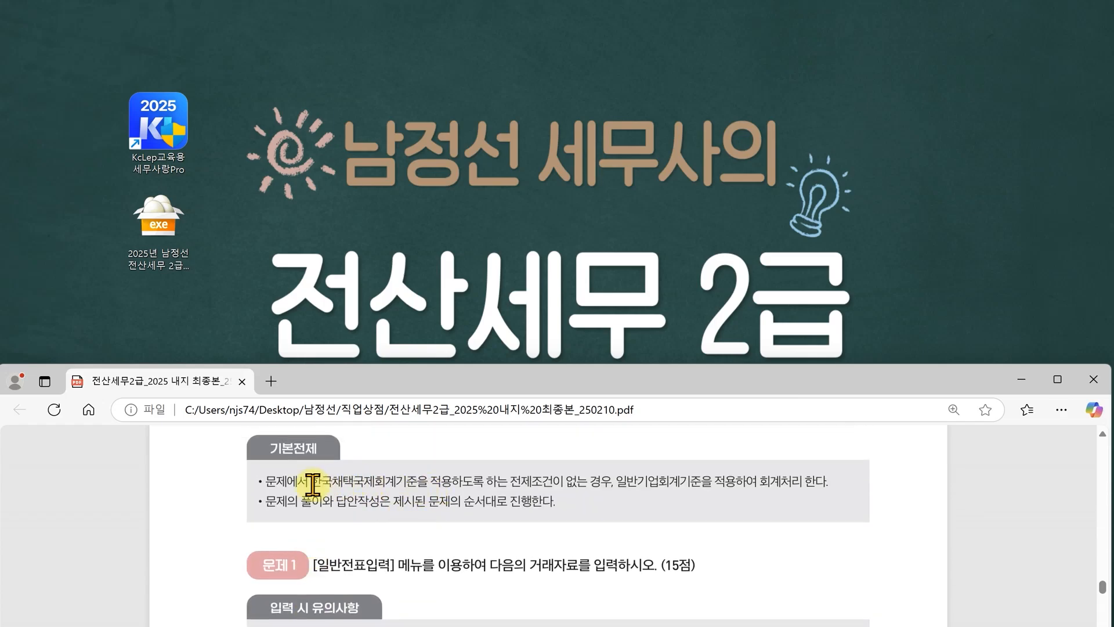
left_click_drag(614, 485, 702, 485)
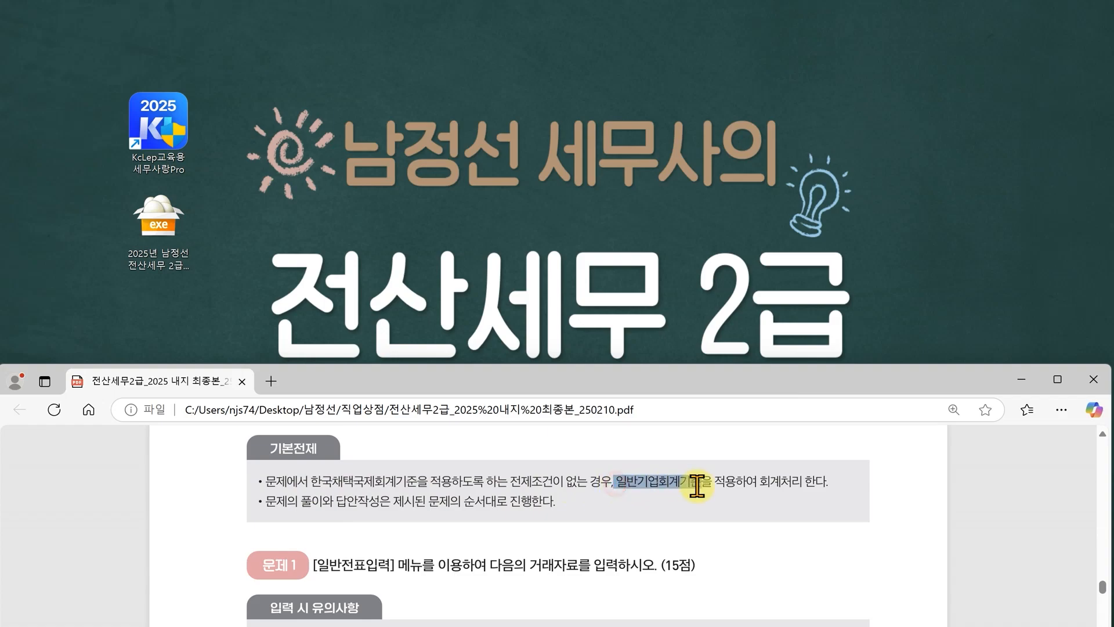
left_click(647, 528)
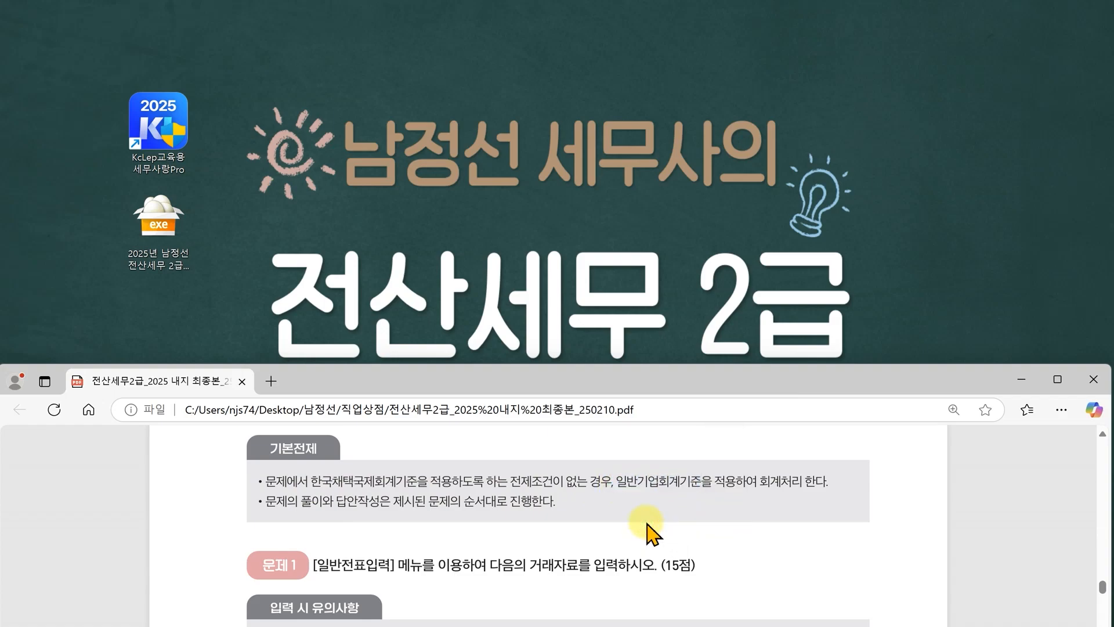
Read the 문제 1 instructions, the 입력 시 유의사항 notes and transaction [1] dated April 11 in the PDF
scroll(648, 528, "down", 2)
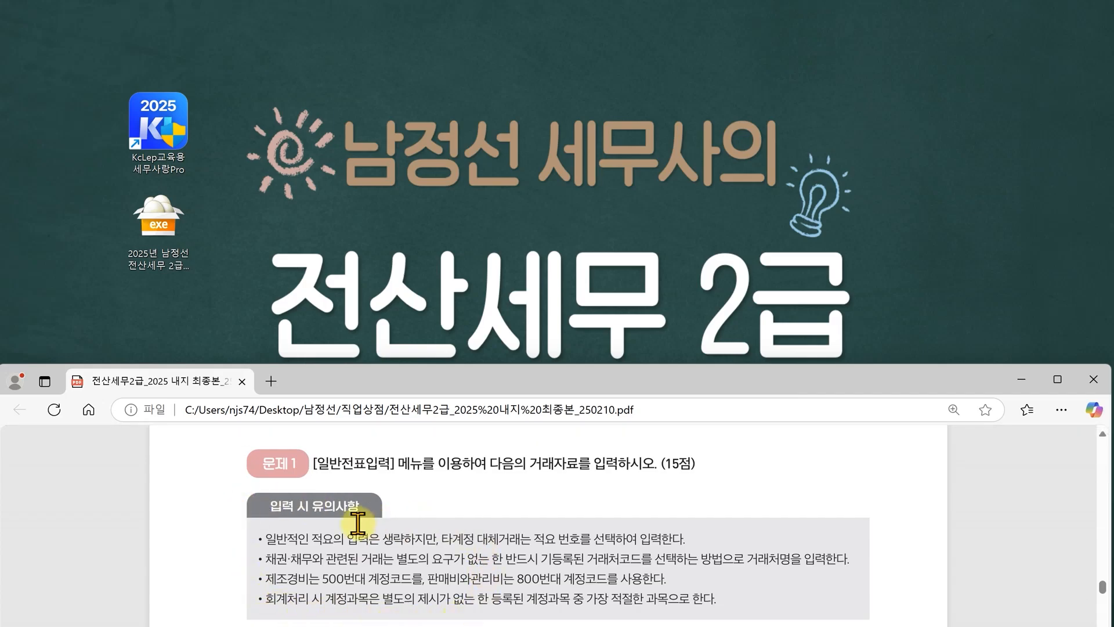
scroll(357, 524, "down", 4)
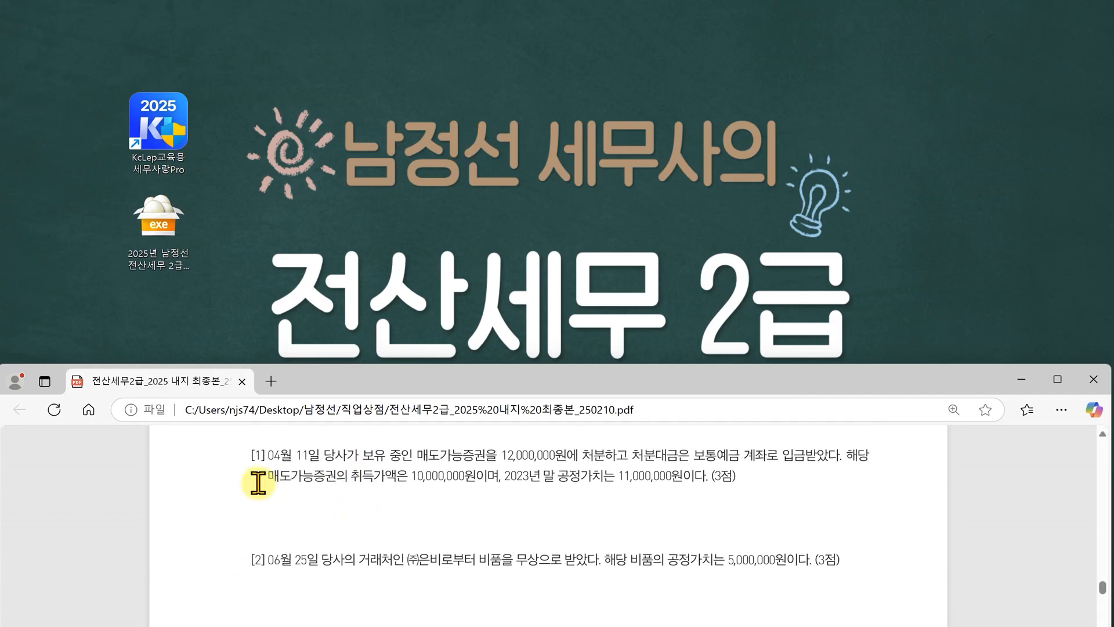
scroll(372, 470, "up", 4)
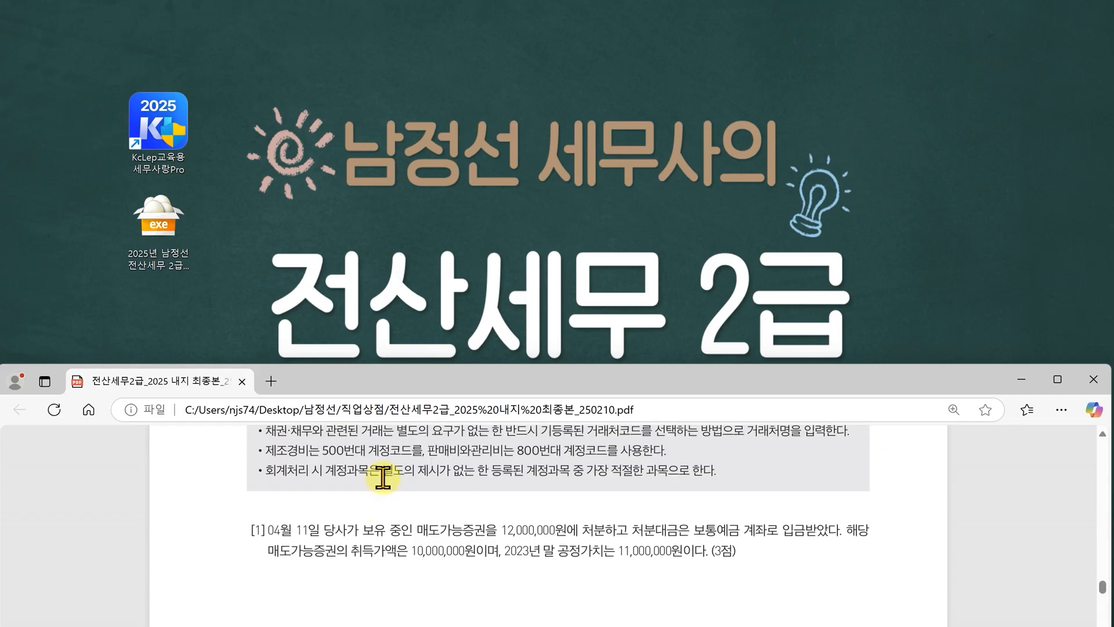
scroll(473, 490, "up", 1)
left_click_drag(694, 489, 658, 488)
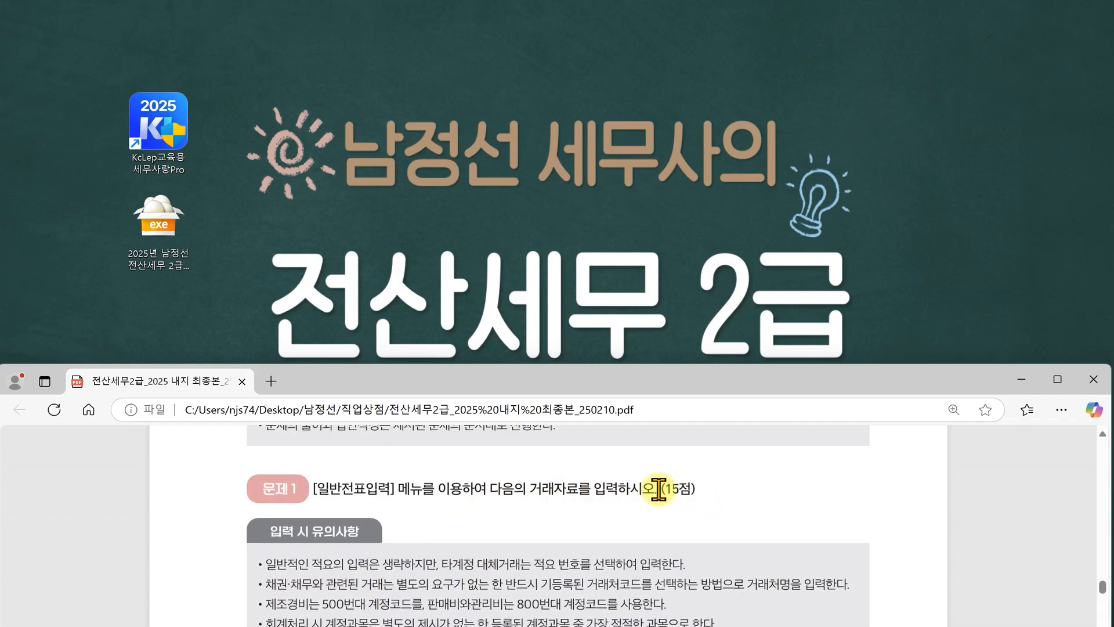
left_click(558, 532)
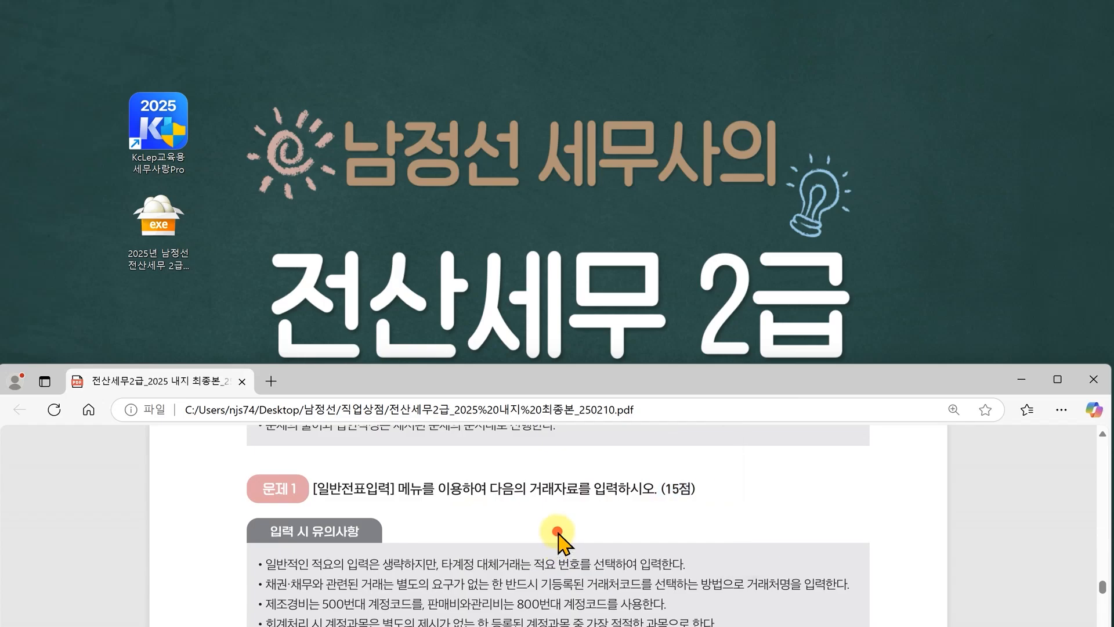
scroll(559, 534, "down", 5)
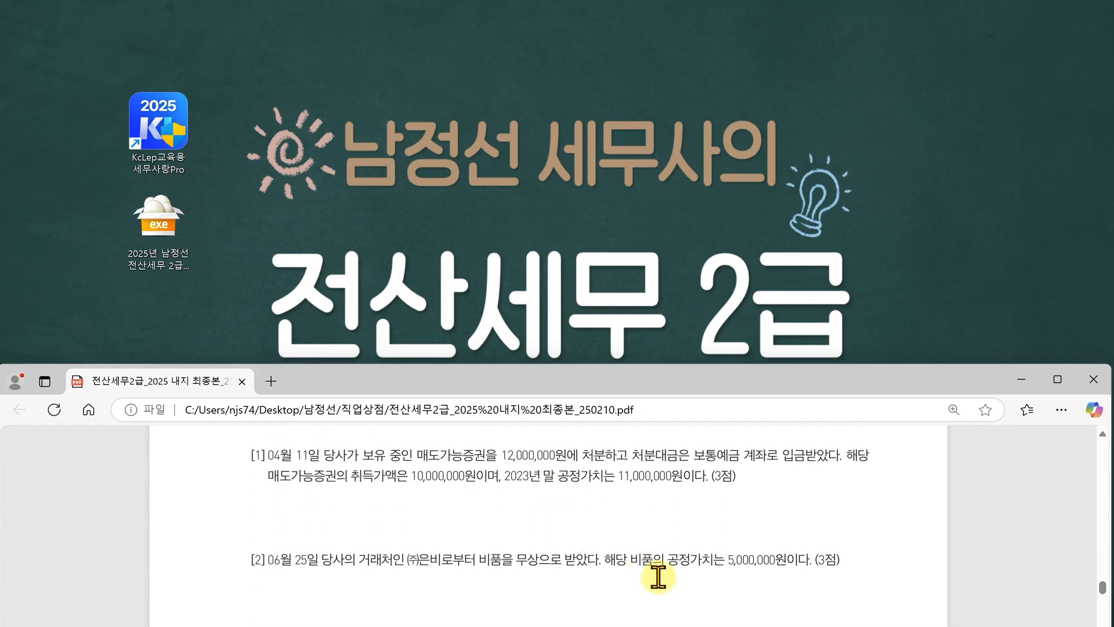
Switch to the KcLep accounting program and open 일반전표입력 for April 11, 2024
key("alt+Tab")
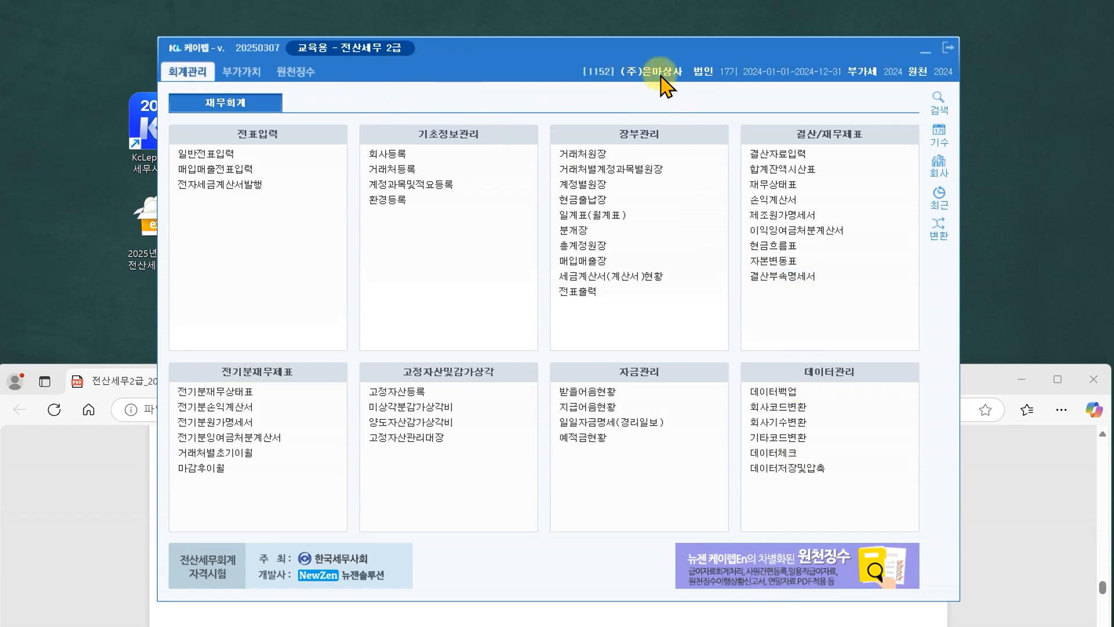
left_click(235, 160)
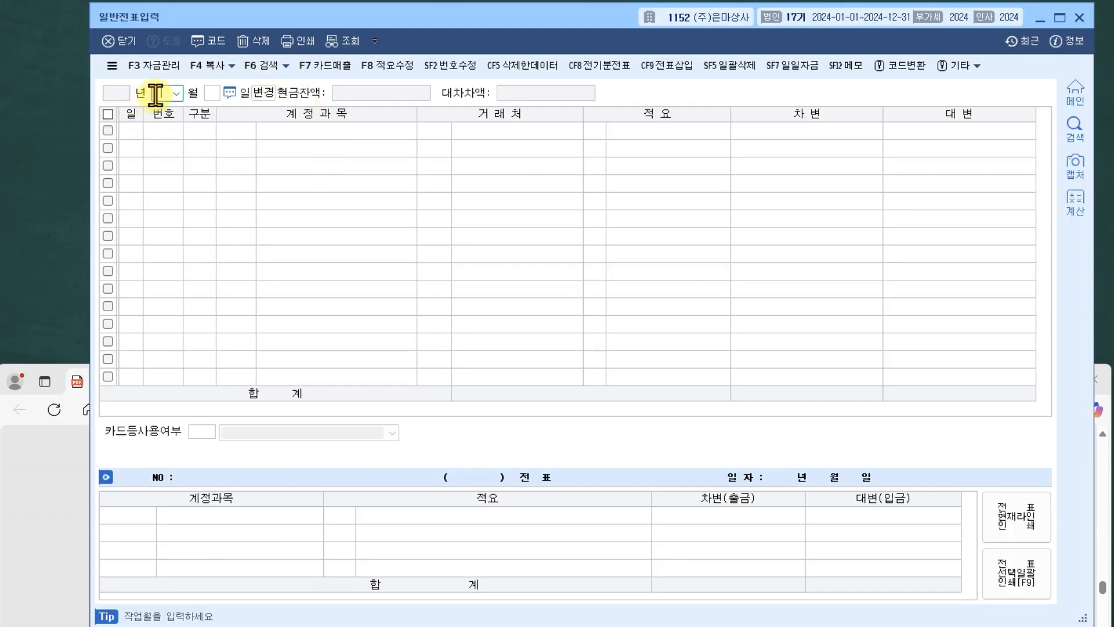
type("4")
key("Return")
type("11")
key("Return")
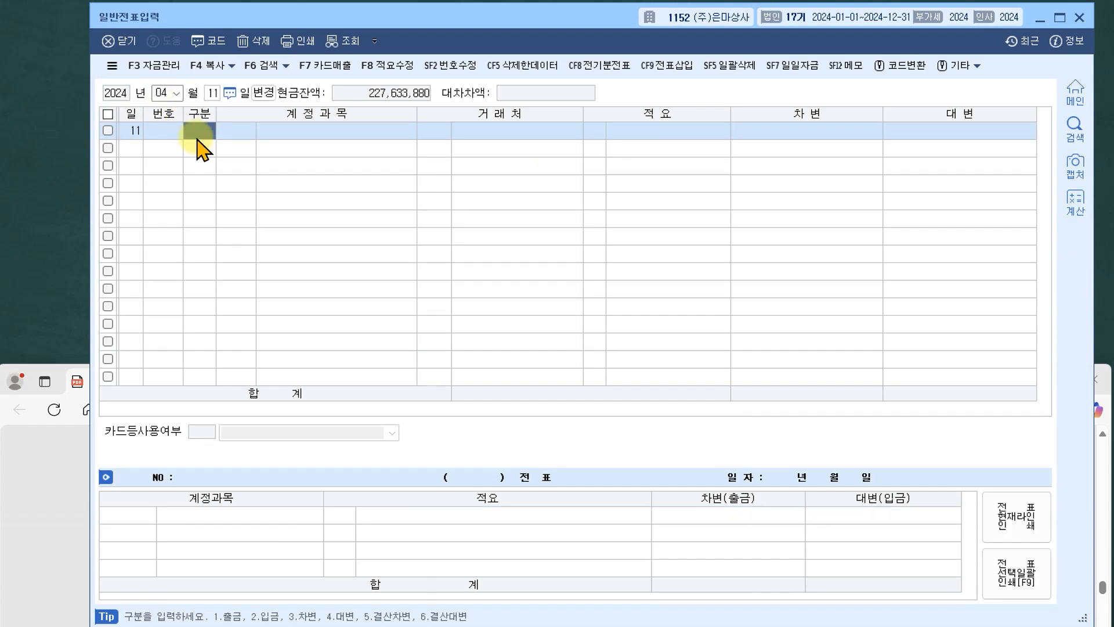
Recheck transaction [1] in the PDF, minimize the voucher window and open the 합계잔액시산표 as of April 11, 2024
left_click(64, 477)
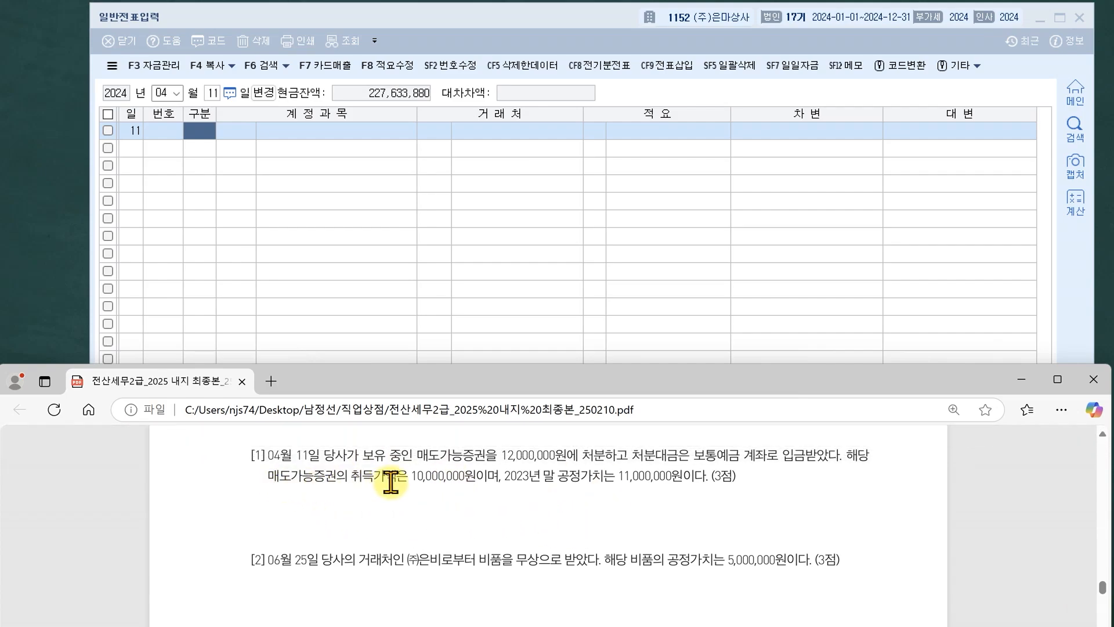
double_click(525, 476)
left_click(525, 499)
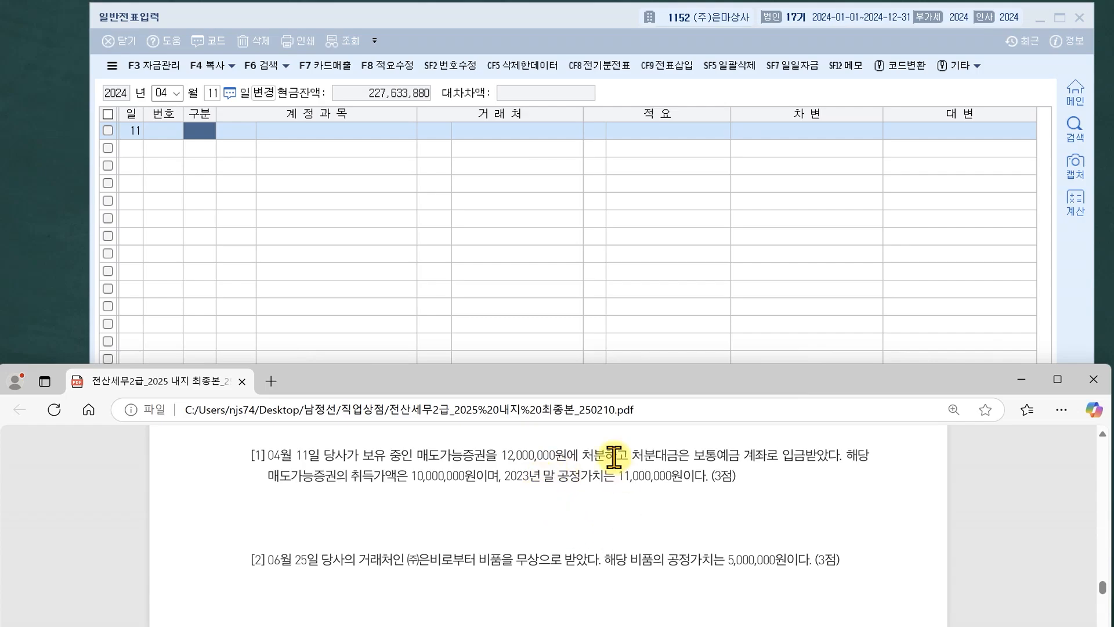
left_click(1038, 18)
left_click(1038, 18)
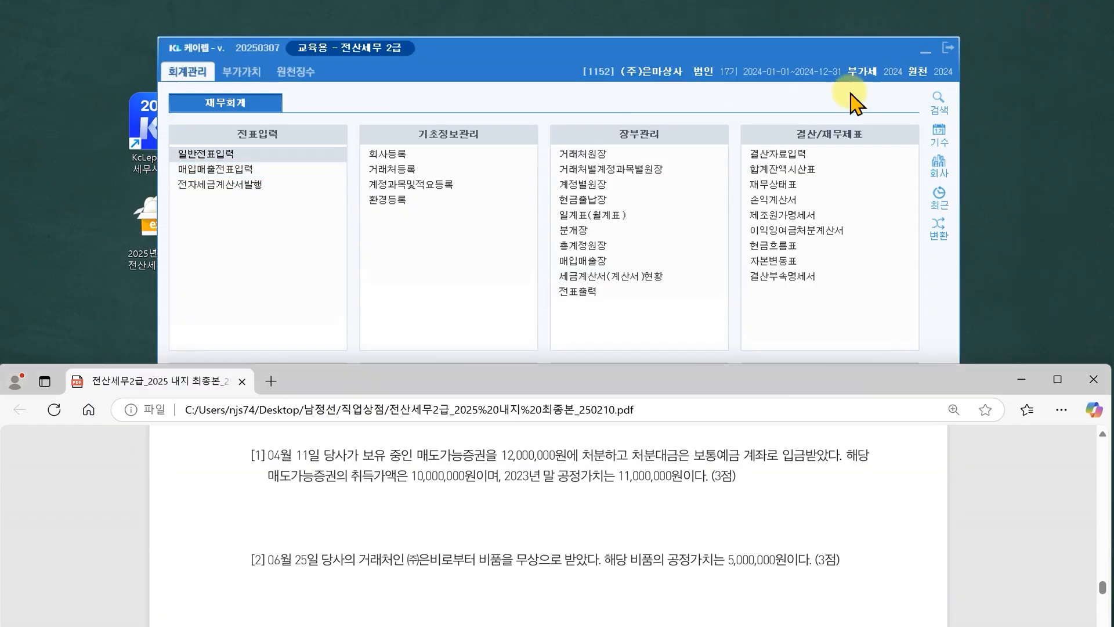
left_click(771, 173)
type("4")
key("Return")
type("1")
key("Return")
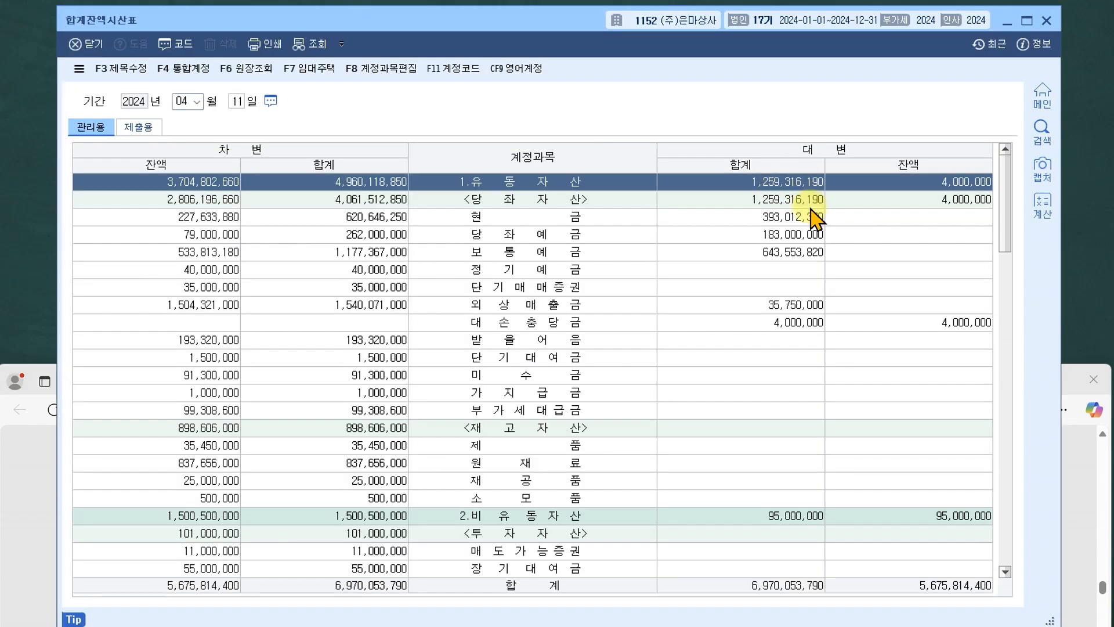
Examine the 기타포괄손익누계액 section of the trial balance for the 매도가능증권평가이익 balance
scroll(578, 204, "down", 3)
scroll(577, 204, "down", 8)
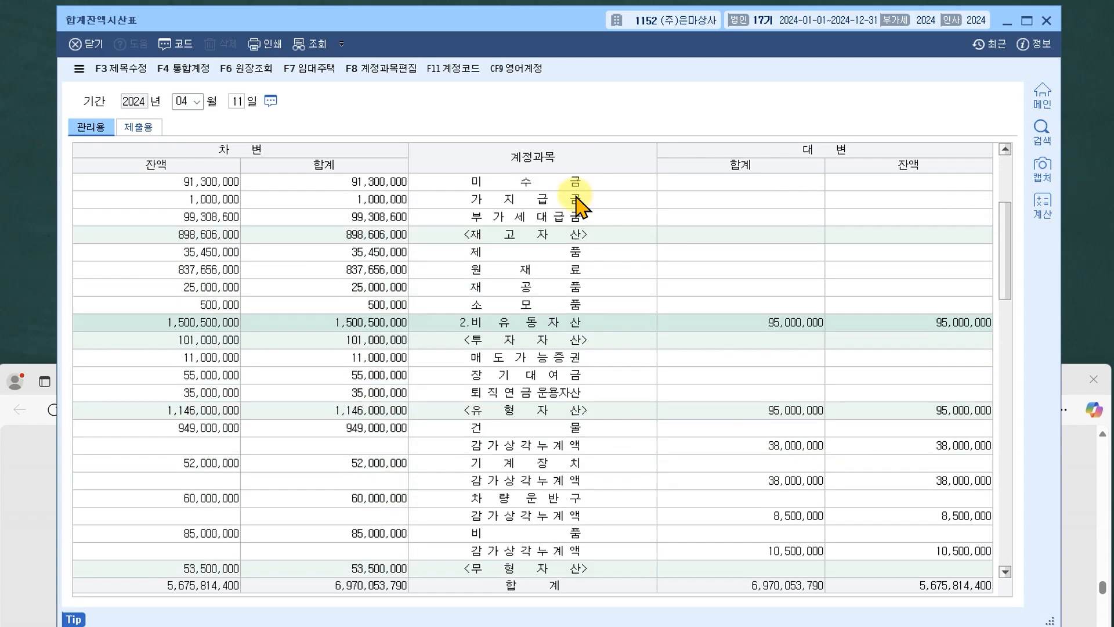
scroll(577, 204, "down", 6)
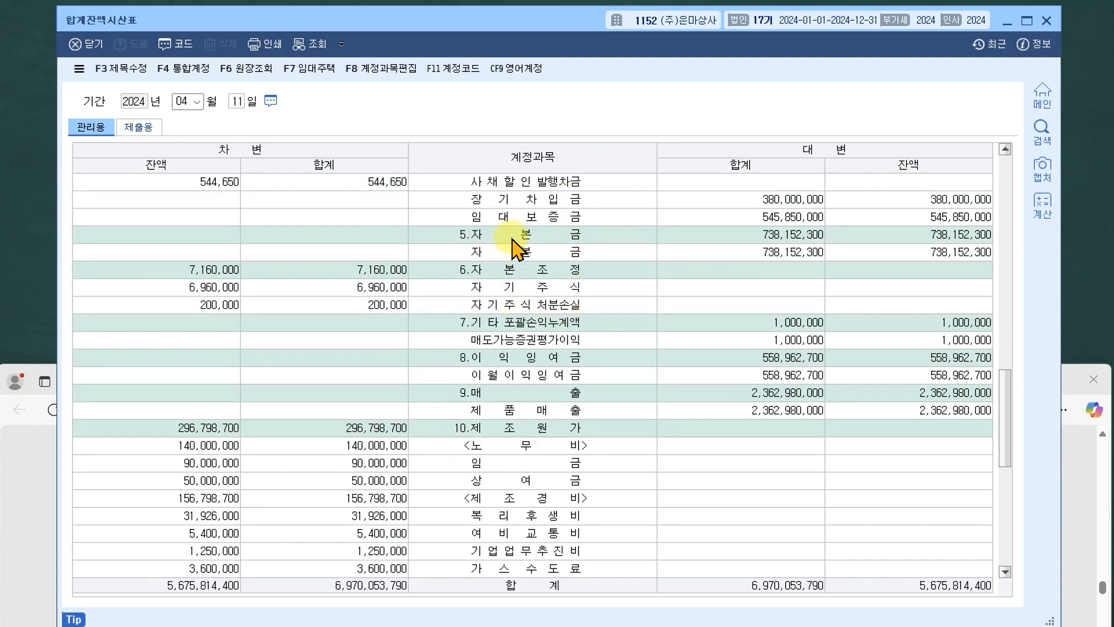
left_click(511, 235)
left_click(513, 270)
left_click(518, 323)
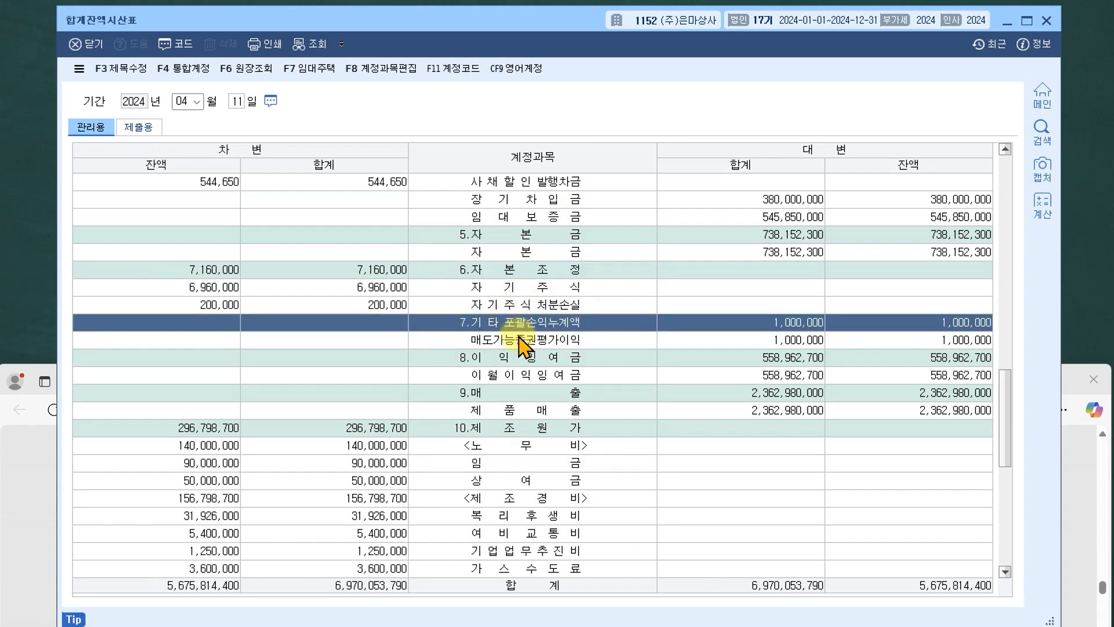
left_click(527, 323)
left_click(530, 341)
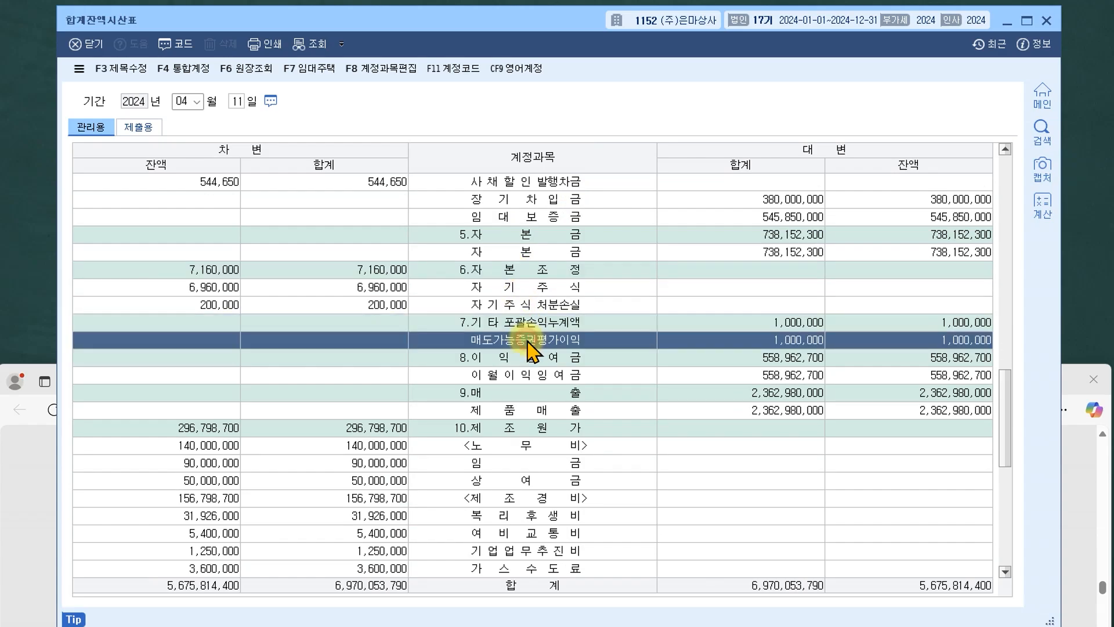
left_click(959, 340)
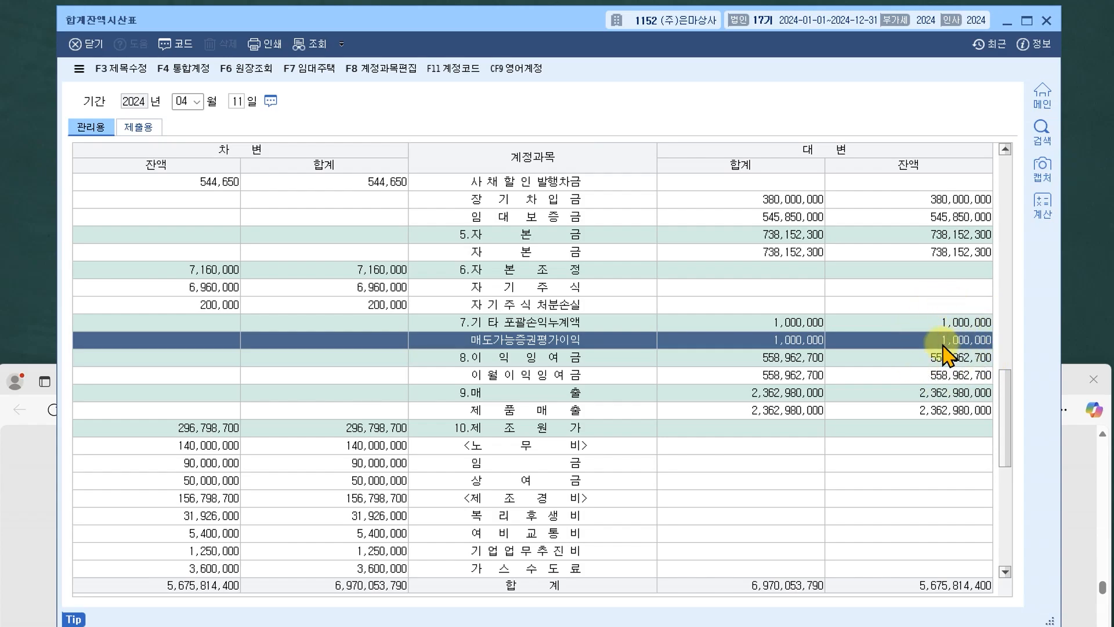
left_click(944, 342)
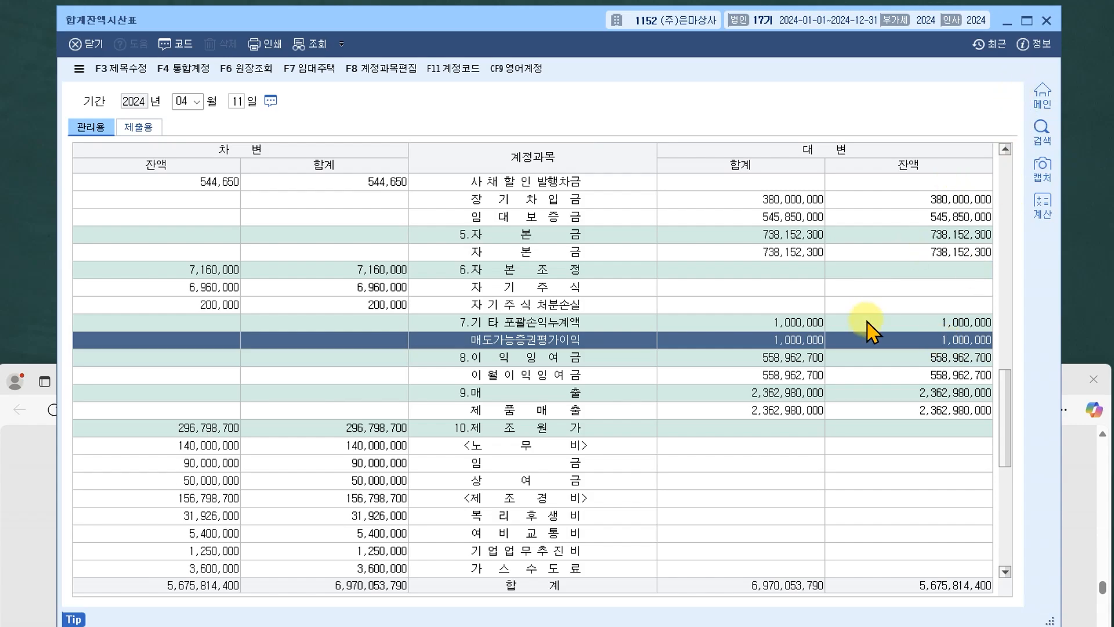
Look up the account code of 매도가능증권 under 투자자산 through its ledger, and close the ledger and trial balance
left_click_drag(1005, 390, 1006, 175)
scroll(539, 454, "down", 5)
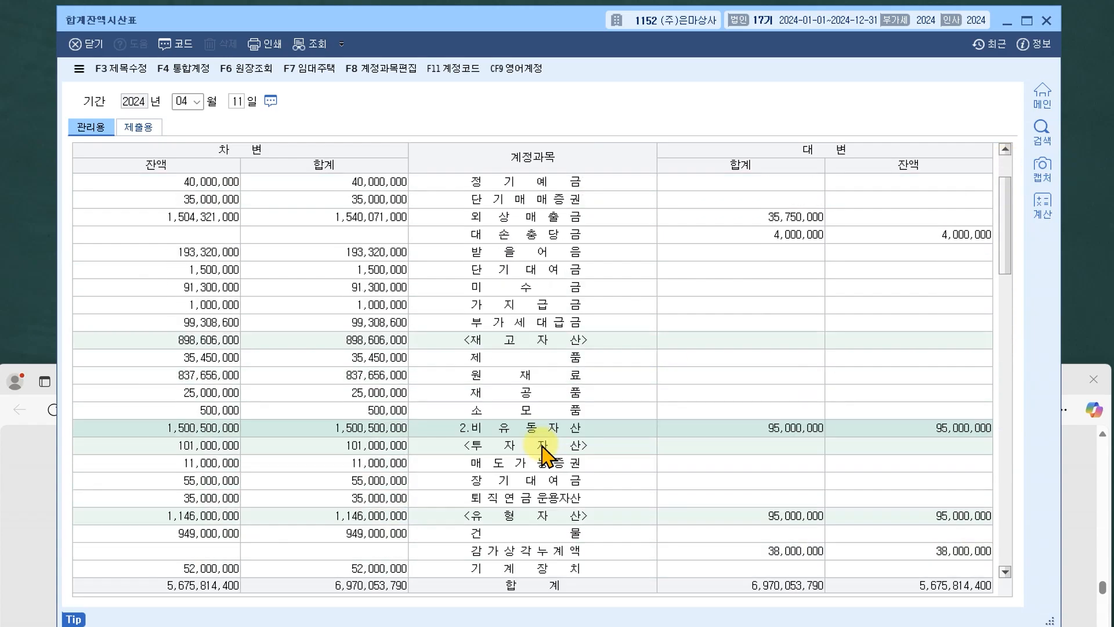
left_click(497, 463)
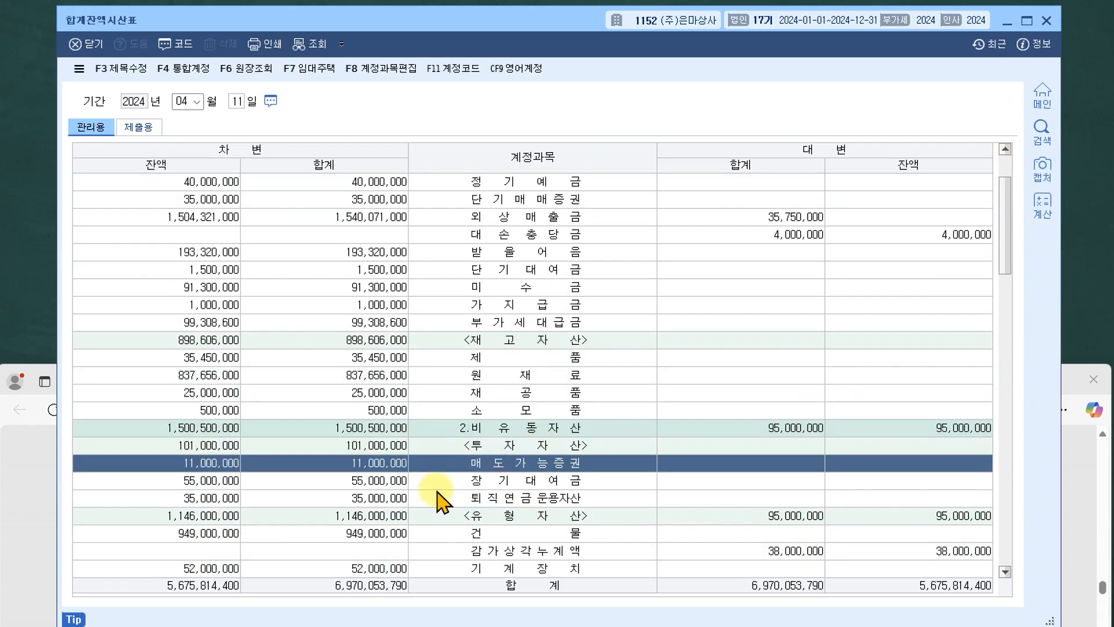
double_click(509, 461)
left_click(253, 118)
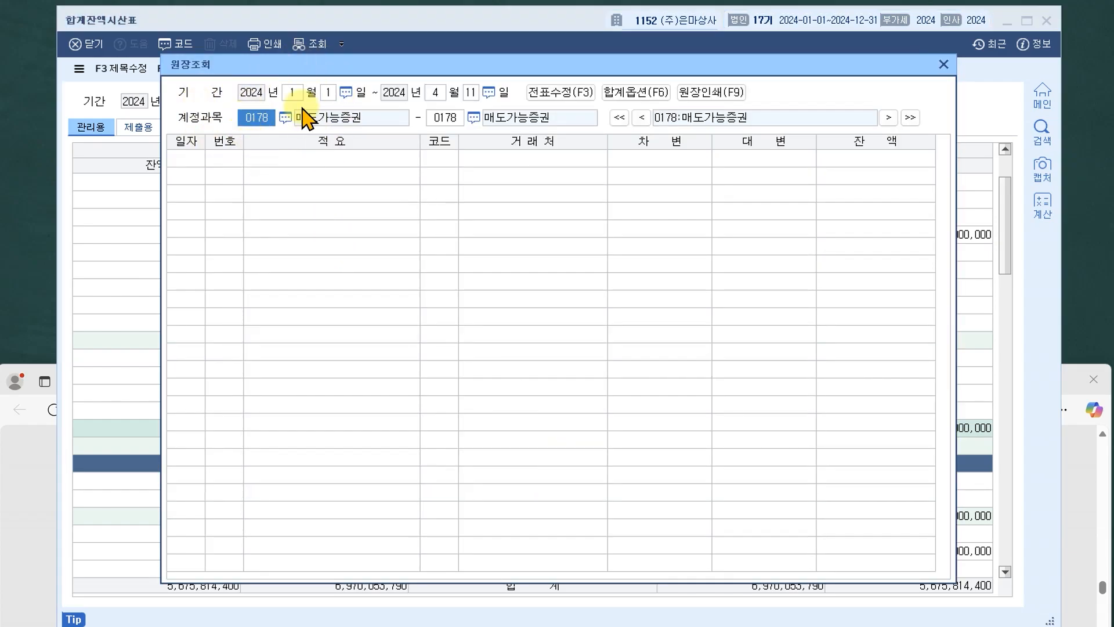
left_click(944, 64)
left_click(1048, 20)
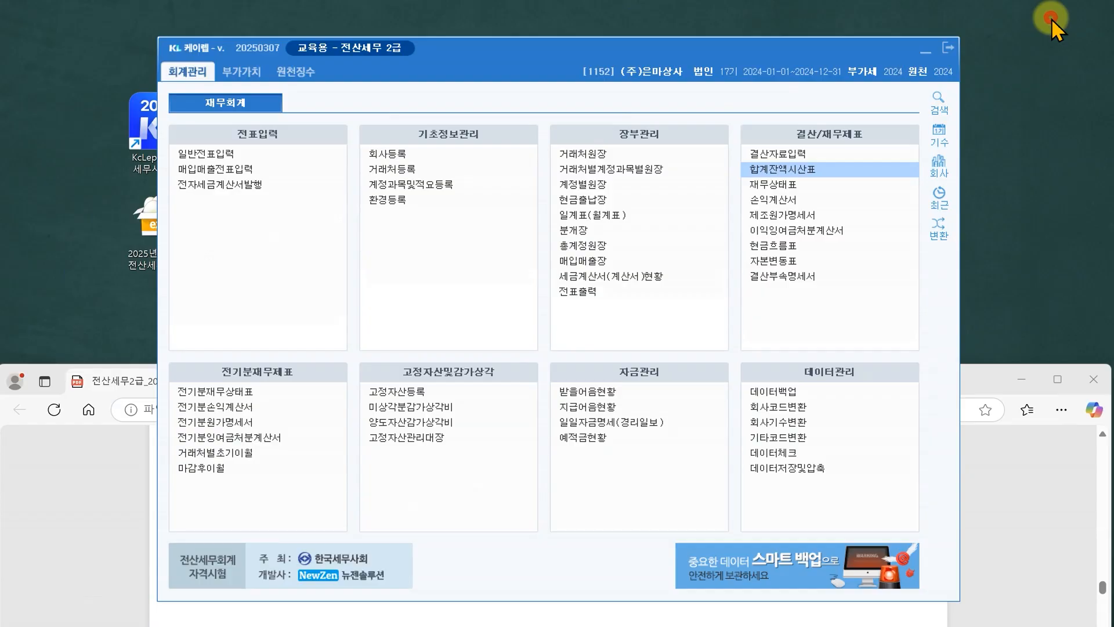
Add a debit line to the April 11 voucher for account 0394 매도가능증권평가이익 with the amount 1,000,000
left_click(254, 158)
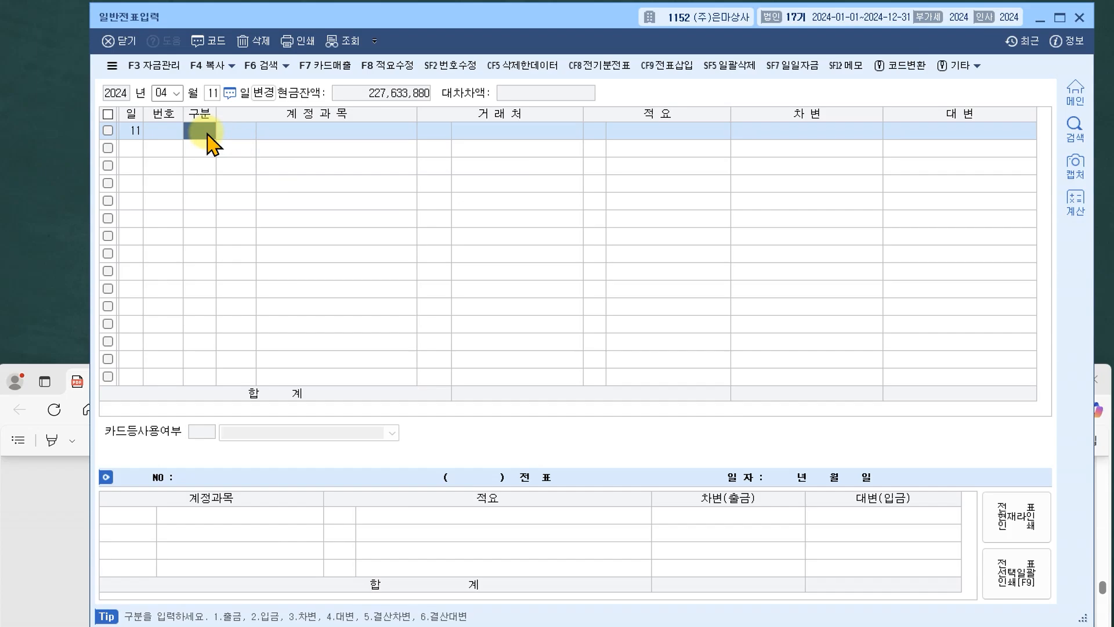
type("3")
key("Return")
type("aoe")
key("Return")
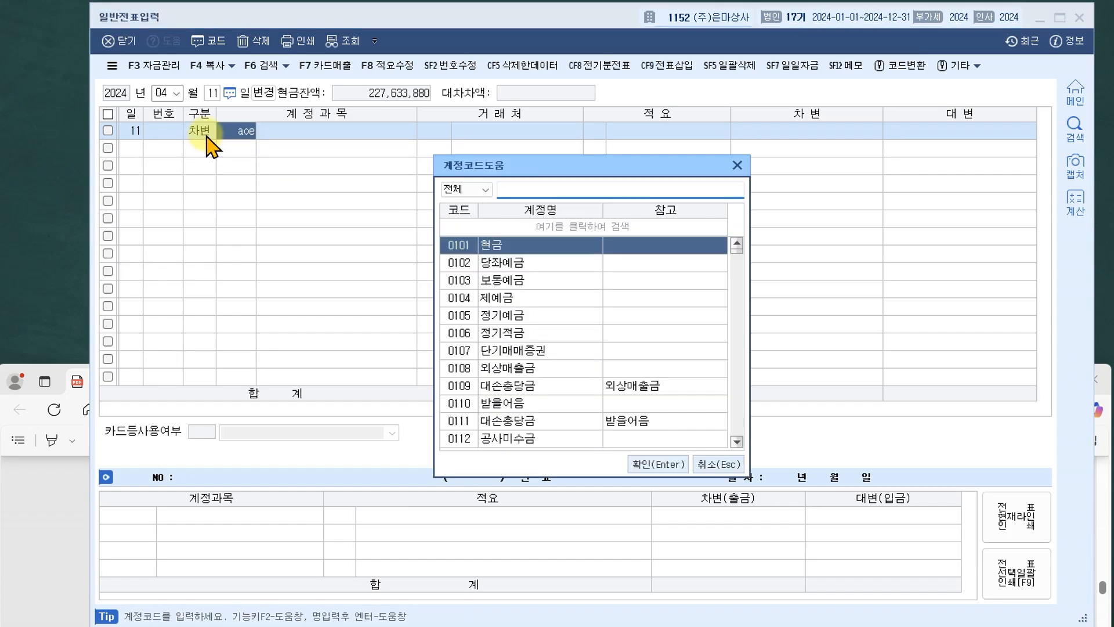
type("매도")
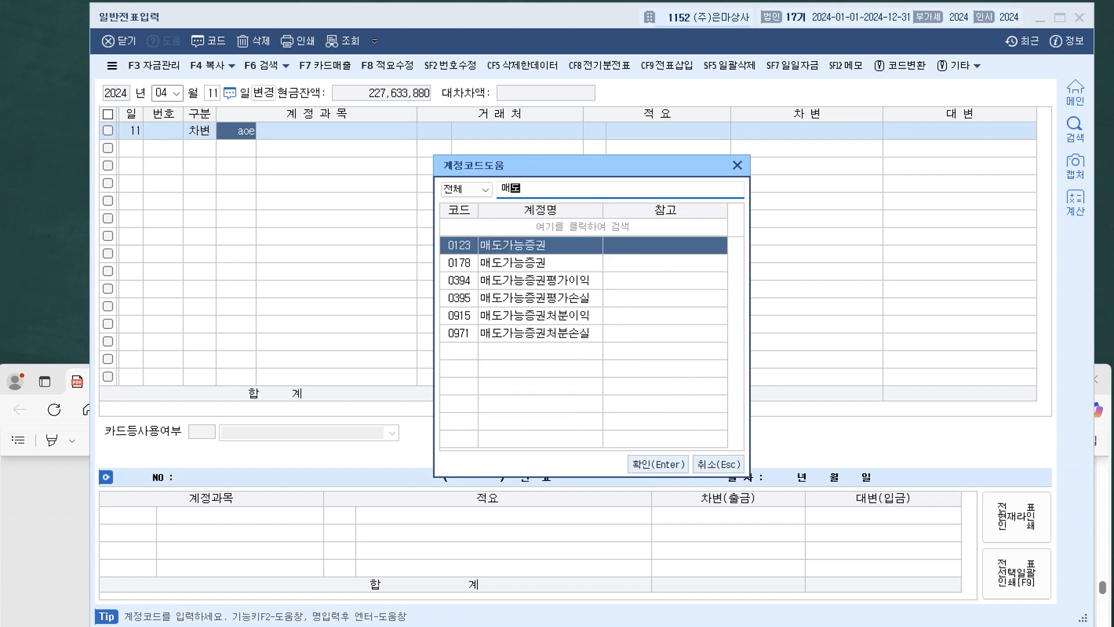
left_click(540, 281)
left_click(652, 463)
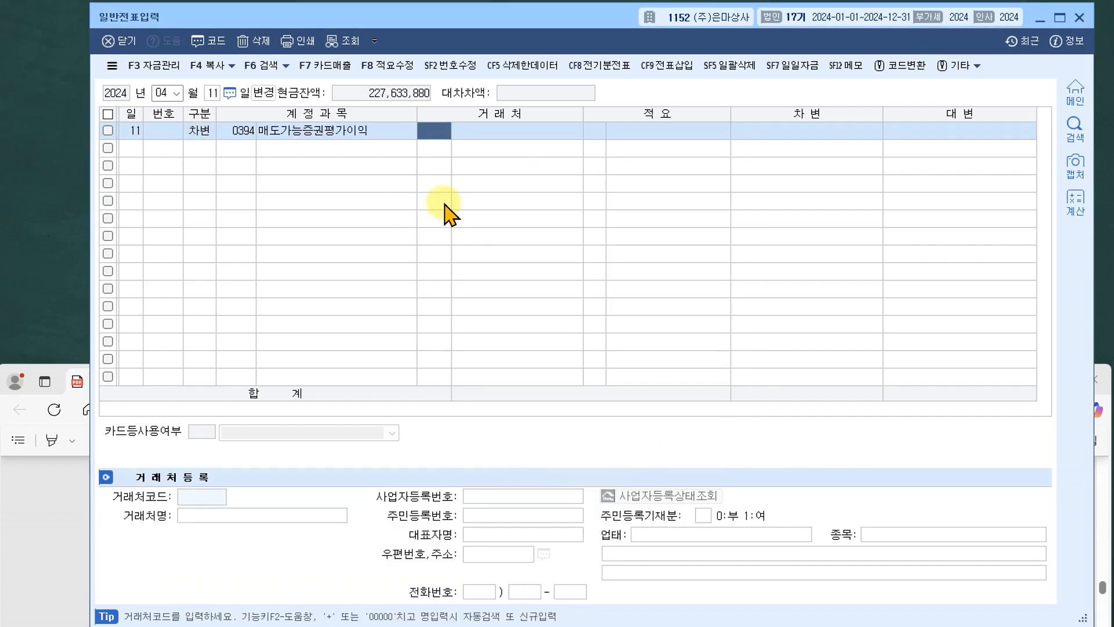
key("Return")
key("Return")
type("1000000")
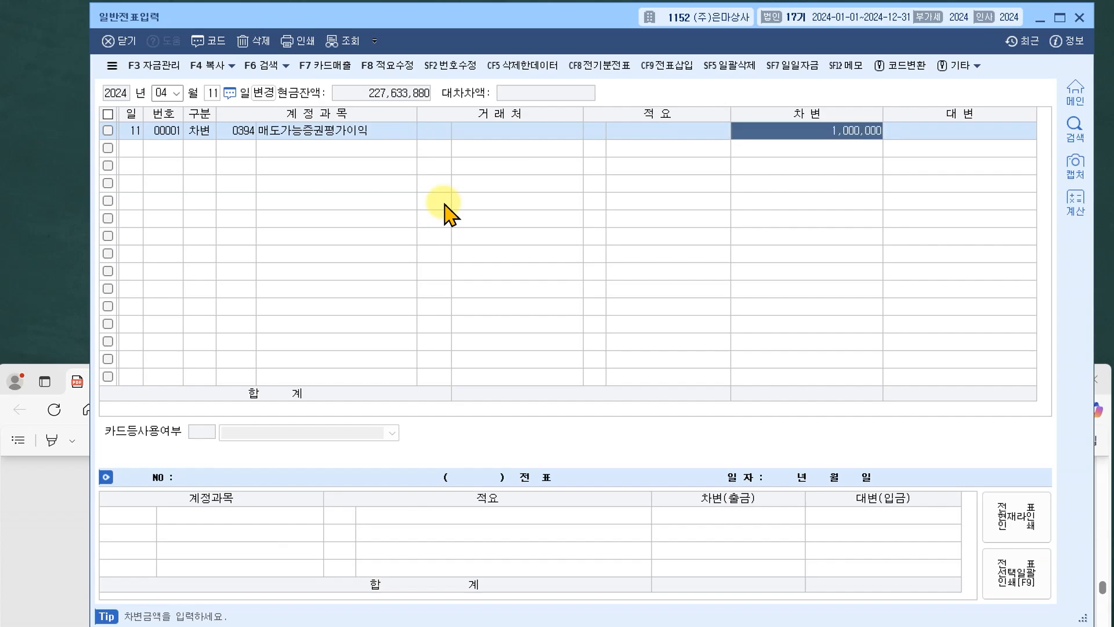
key("Return")
Add a credit line to the April 11 voucher for account 0178 매도가능증권 with the amount 1,000,000
type("4")
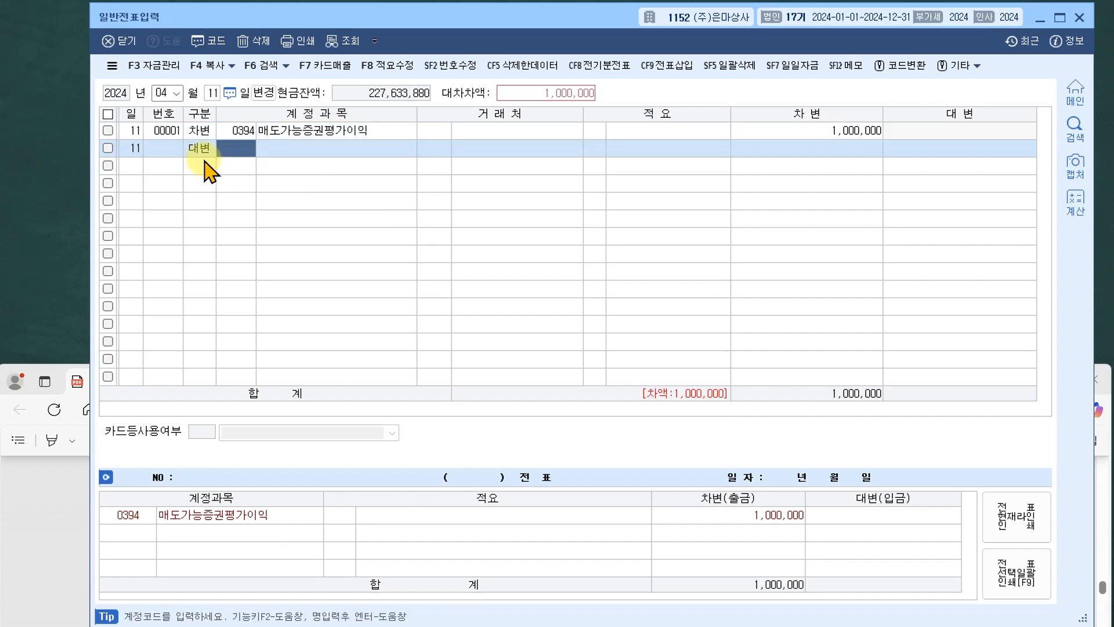
type("178")
key("Return")
key("Return")
key("Return")
key("Return")
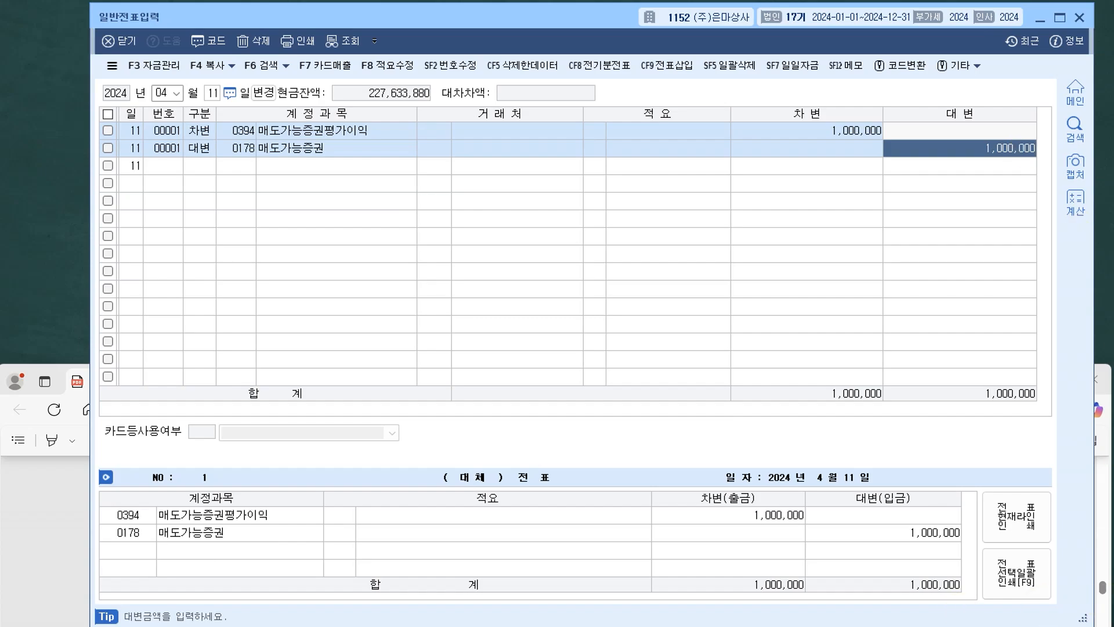
Check the 매도가능증권 row under 투자자산 in the 합계잔액시산표, and return to the April 11 voucher
left_click(1042, 624)
left_click(784, 171)
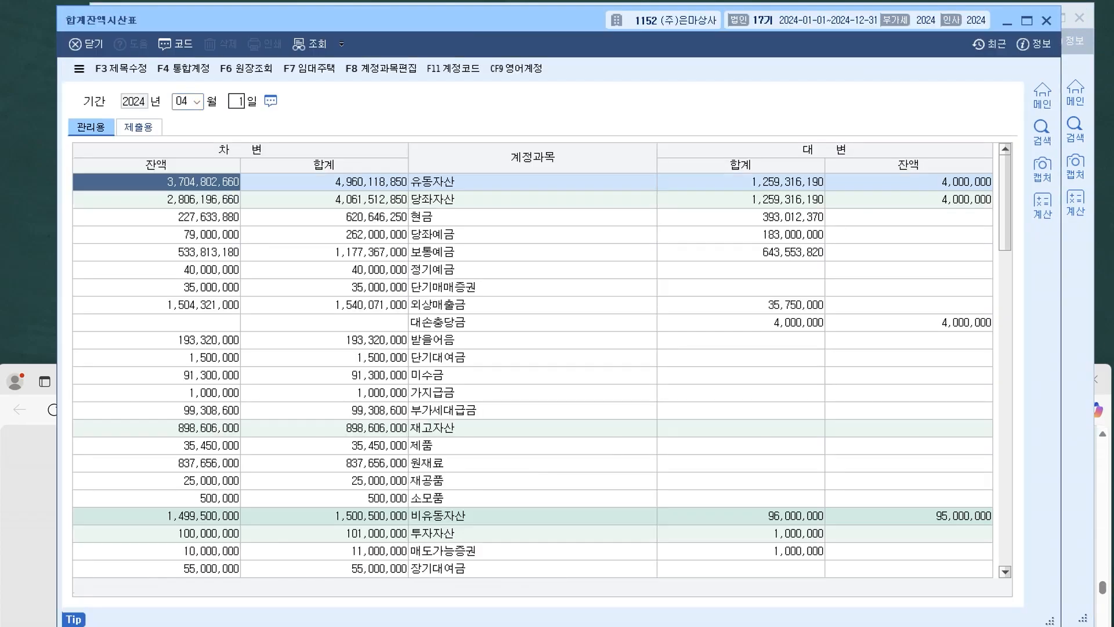
scroll(560, 496, "down", 3)
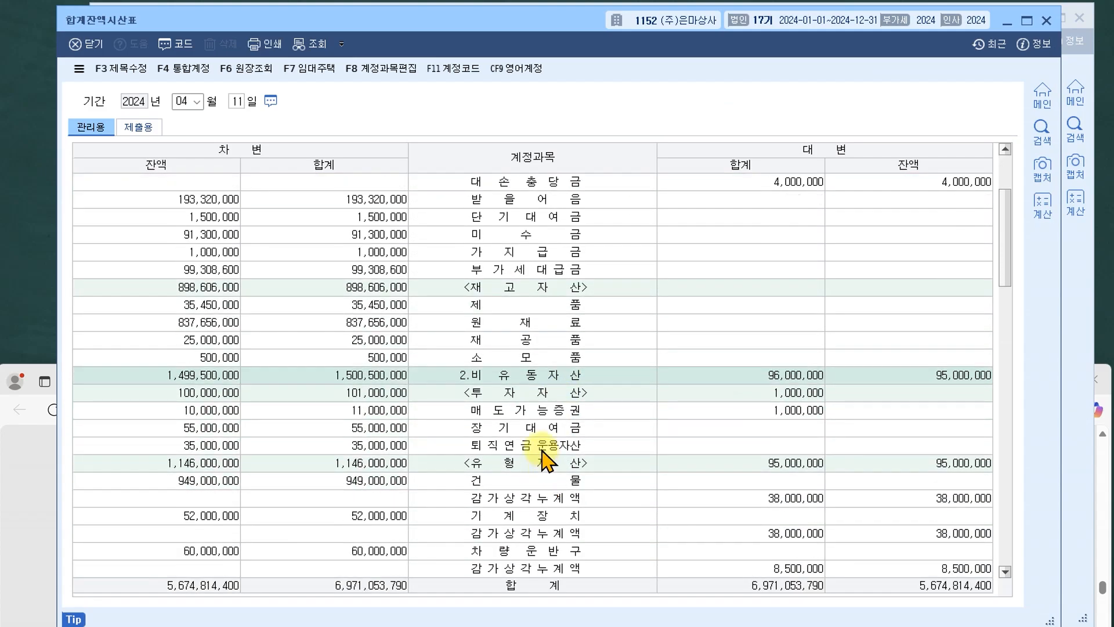
left_click(539, 412)
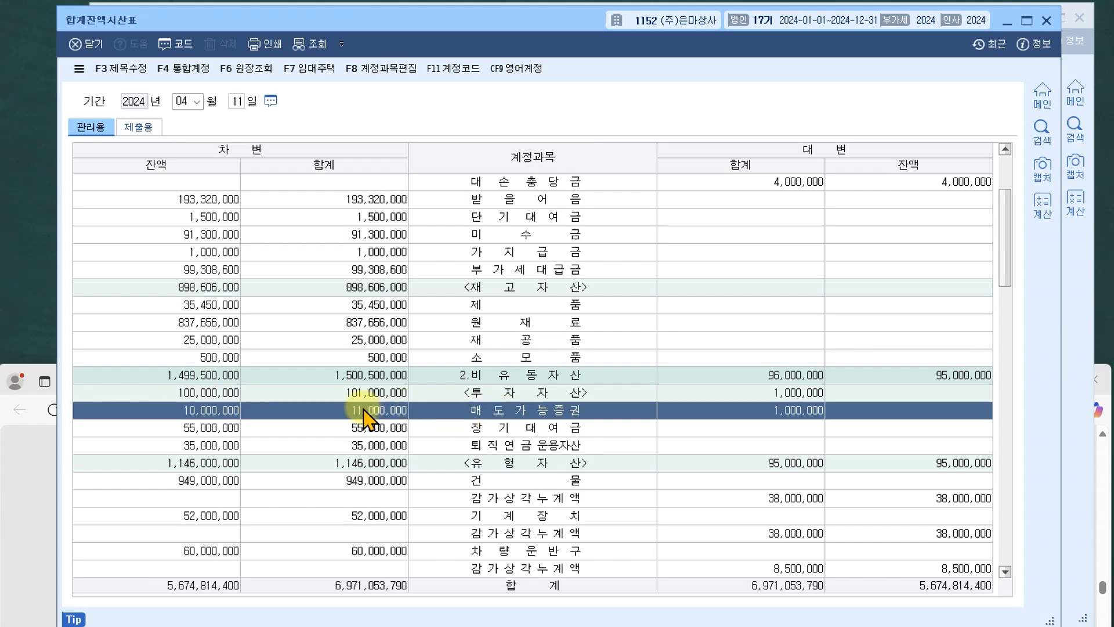
left_click(1010, 22)
left_click(996, 152)
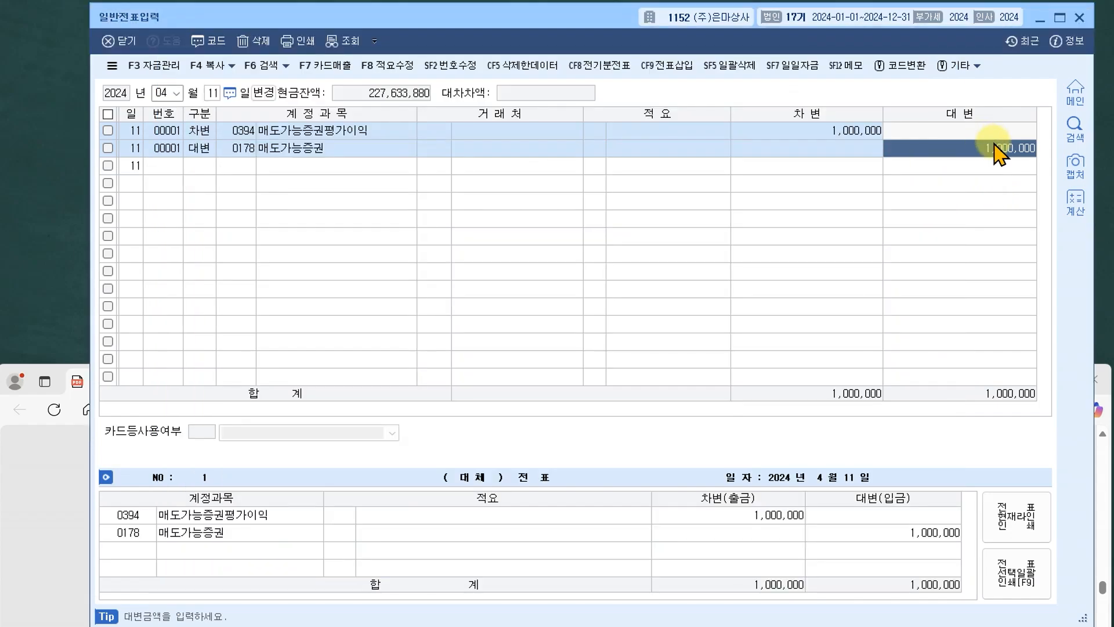
Delete both the 매도가능증권평가이익 and 매도가능증권 lines from the April 11 voucher
left_click(107, 148)
left_click(256, 41)
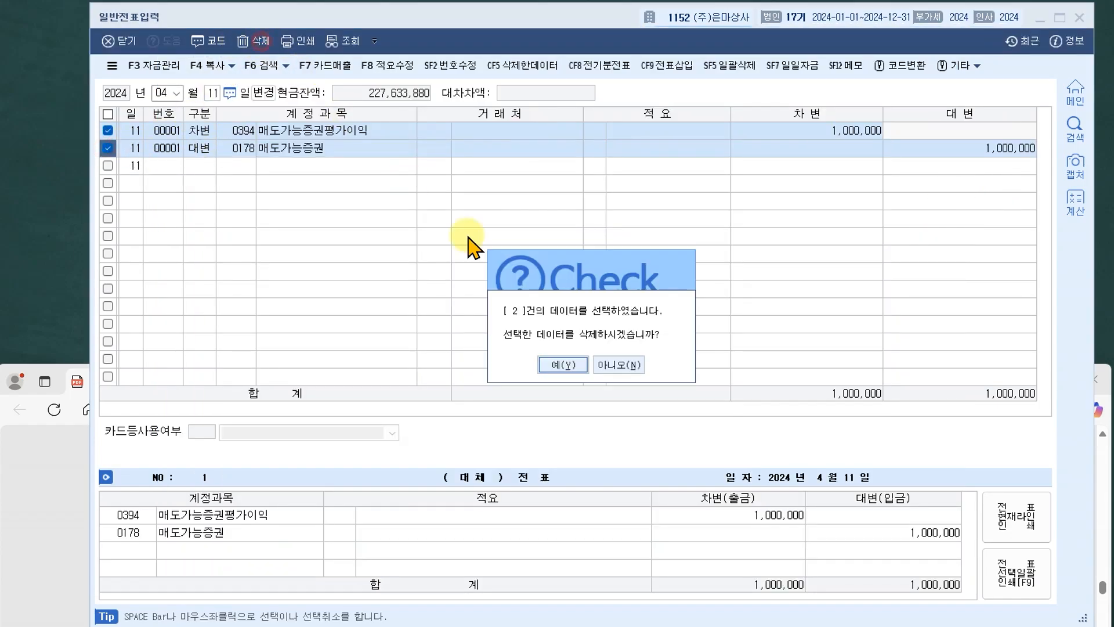
left_click(562, 365)
left_click(108, 114)
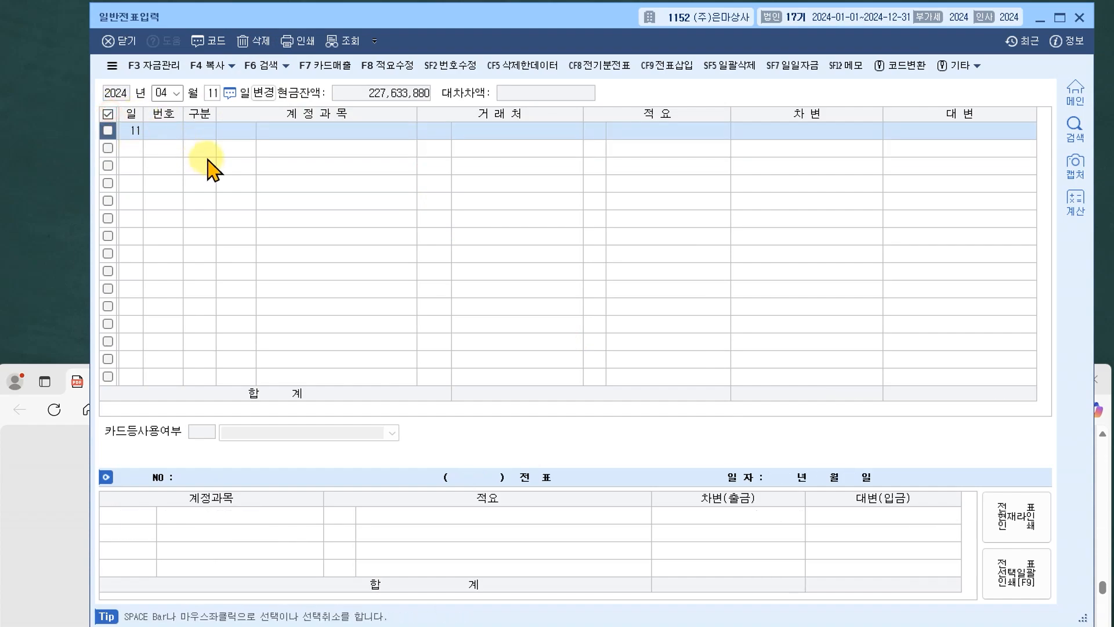
Reload the 합계잔액시산표 for April 11, 2024 and examine the 매도가능증권 row under 투자자산
left_click(168, 91)
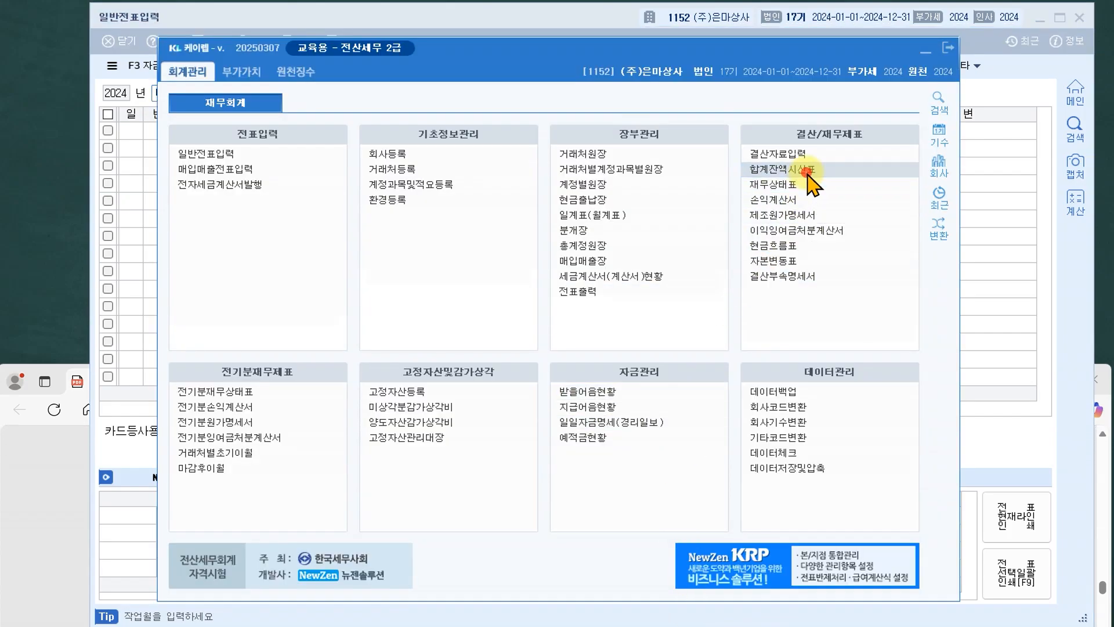
left_click(812, 171)
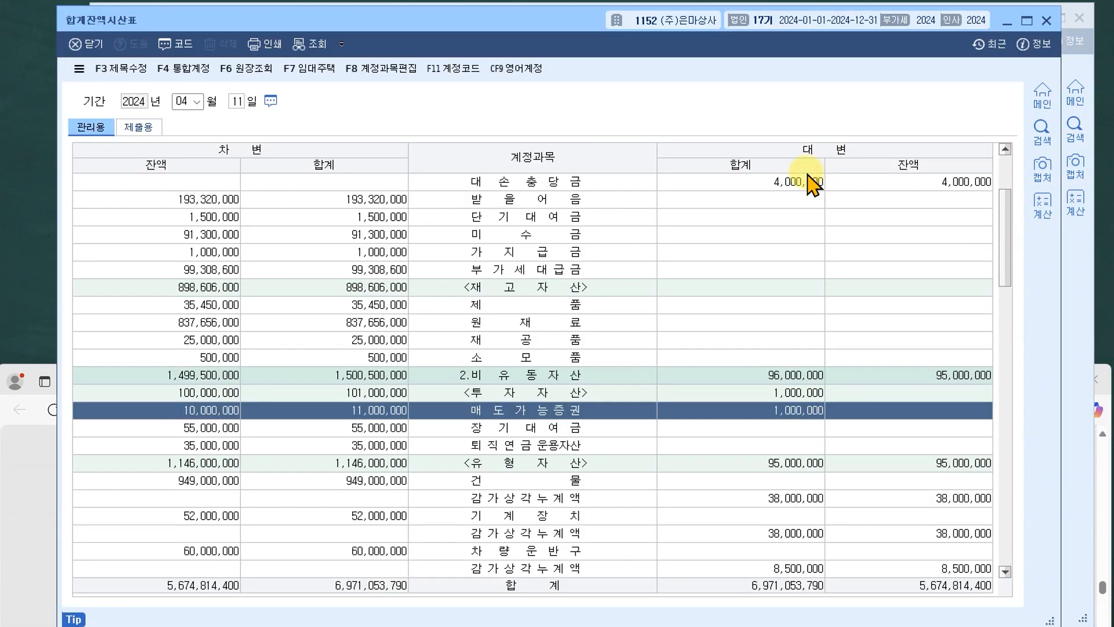
left_click(185, 101)
type("0")
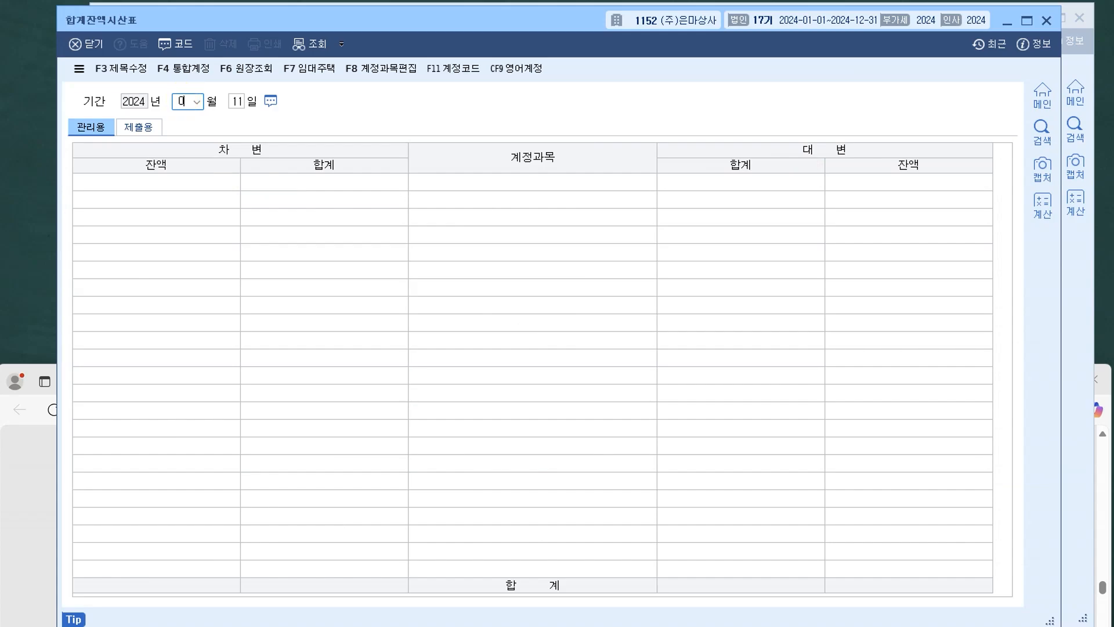
type("4")
scroll(544, 465, "down", 3)
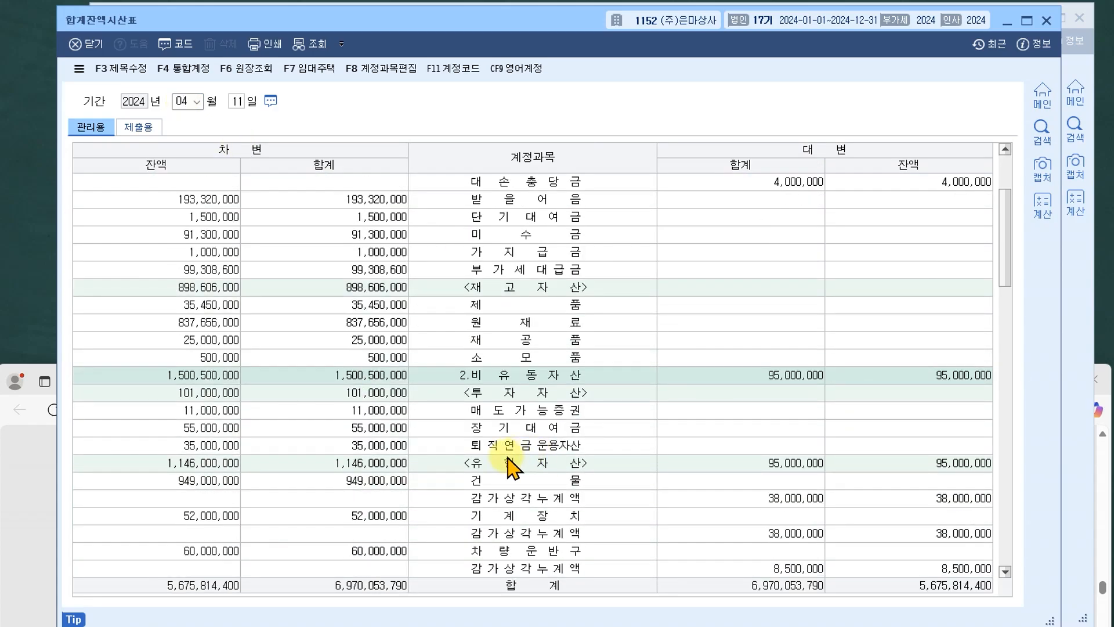
left_click(512, 408)
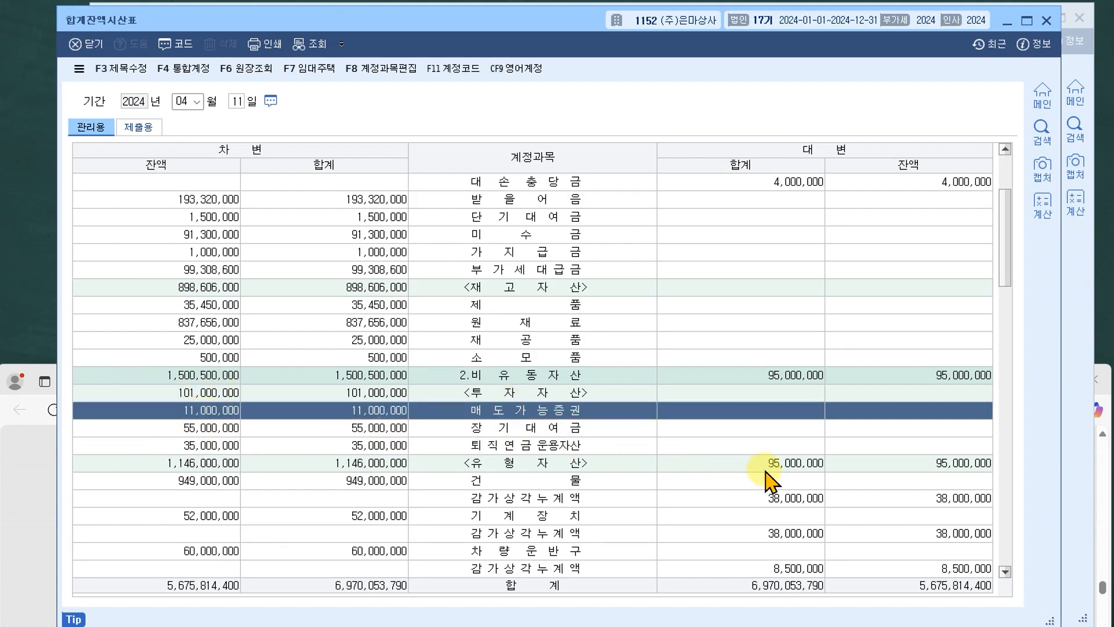
Examine the 매도가능증권평가이익 row under 기타포괄손익누계액 in the trial balance, and minimize the report
scroll(892, 482, "down", 7)
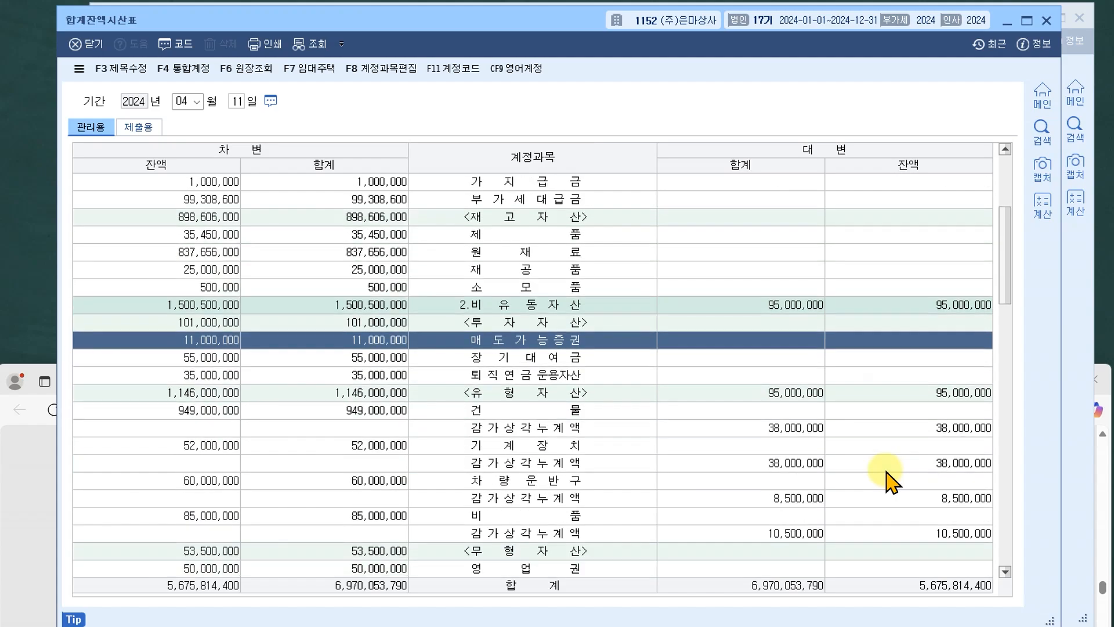
scroll(510, 490, "down", 4)
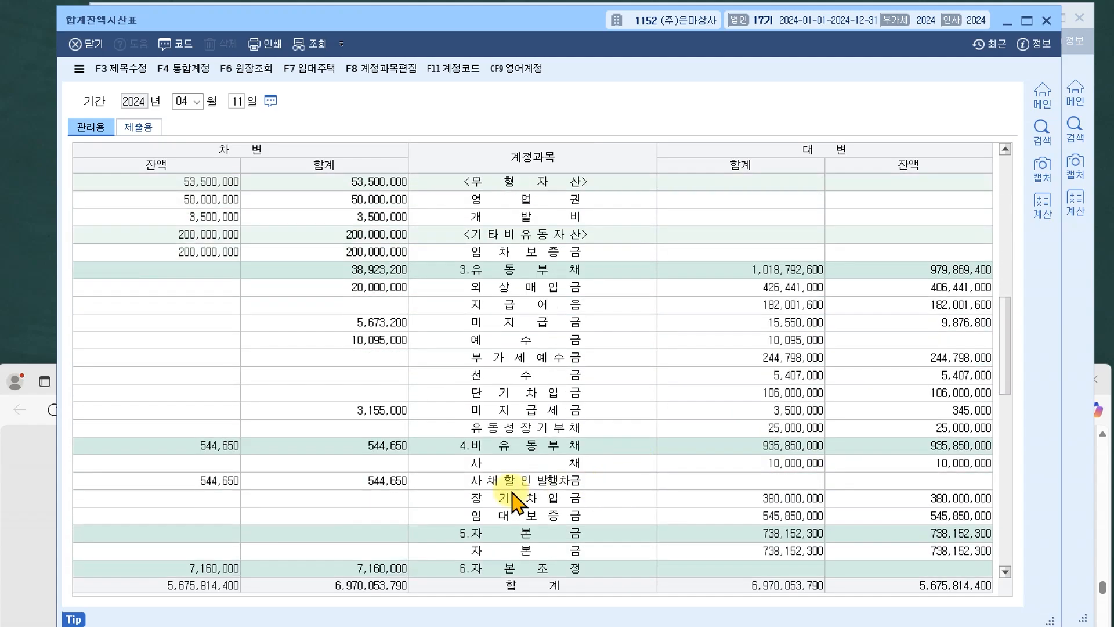
left_click(515, 515)
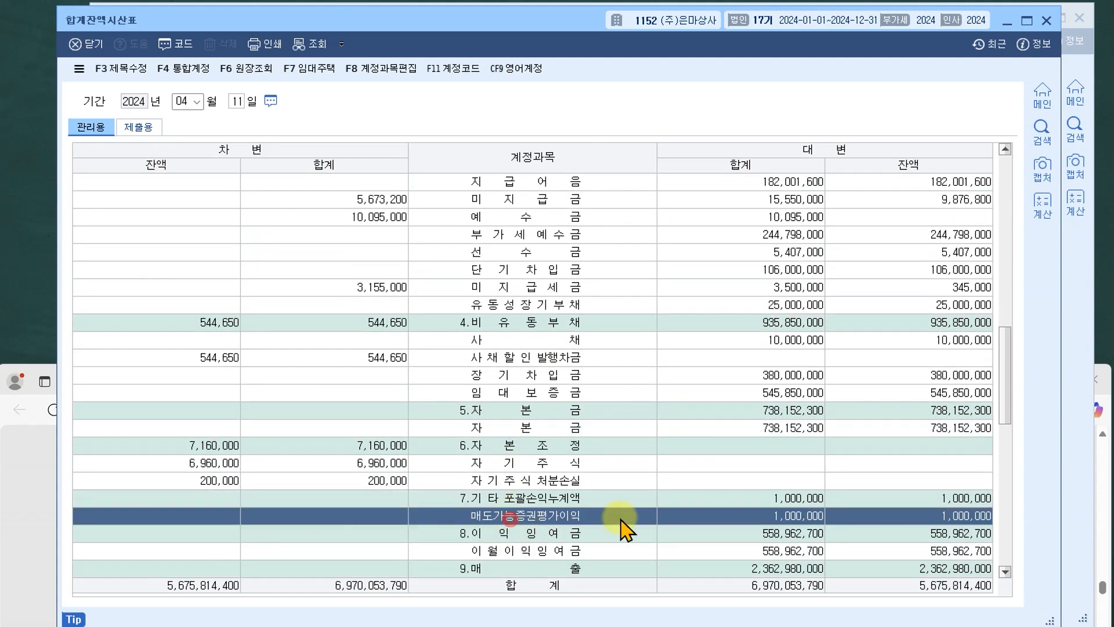
left_click(197, 535)
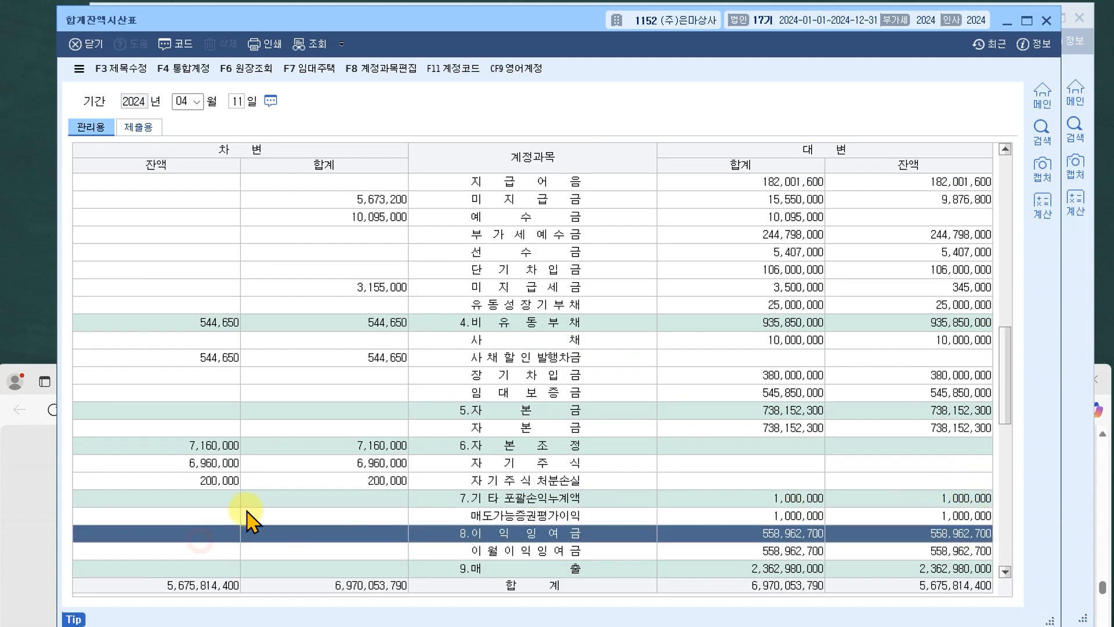
left_click(1008, 21)
Enter a debit line on April 11 for account 0394 매도가능증권평가이익, found by searching 매도가, with the amount 1,000,000
left_click(999, 322)
key("Return")
key("Return")
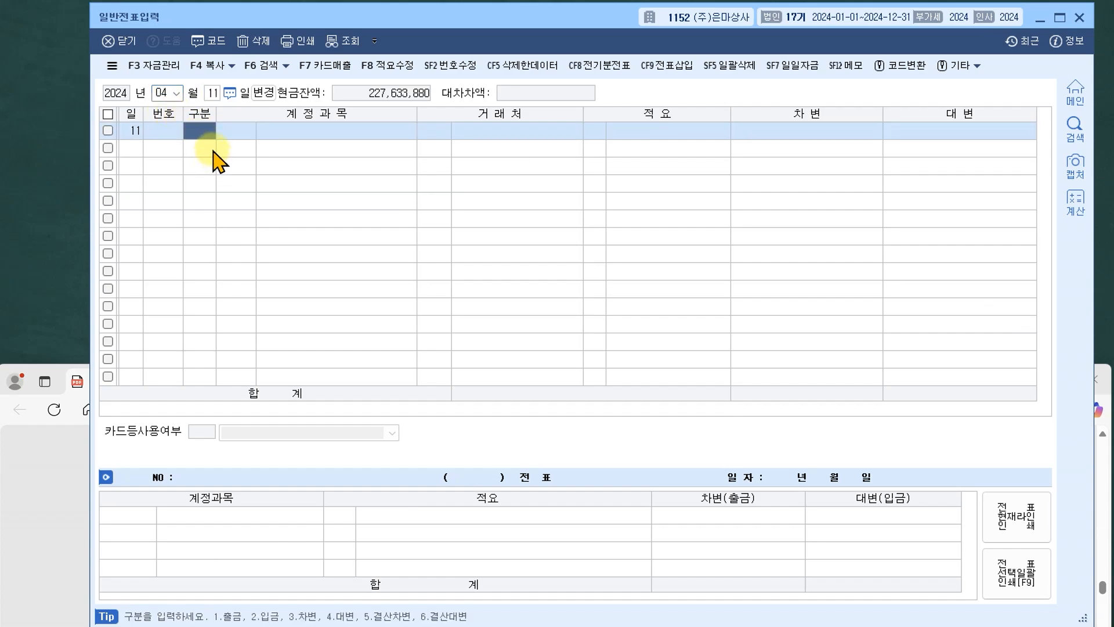
type("3")
key("Return")
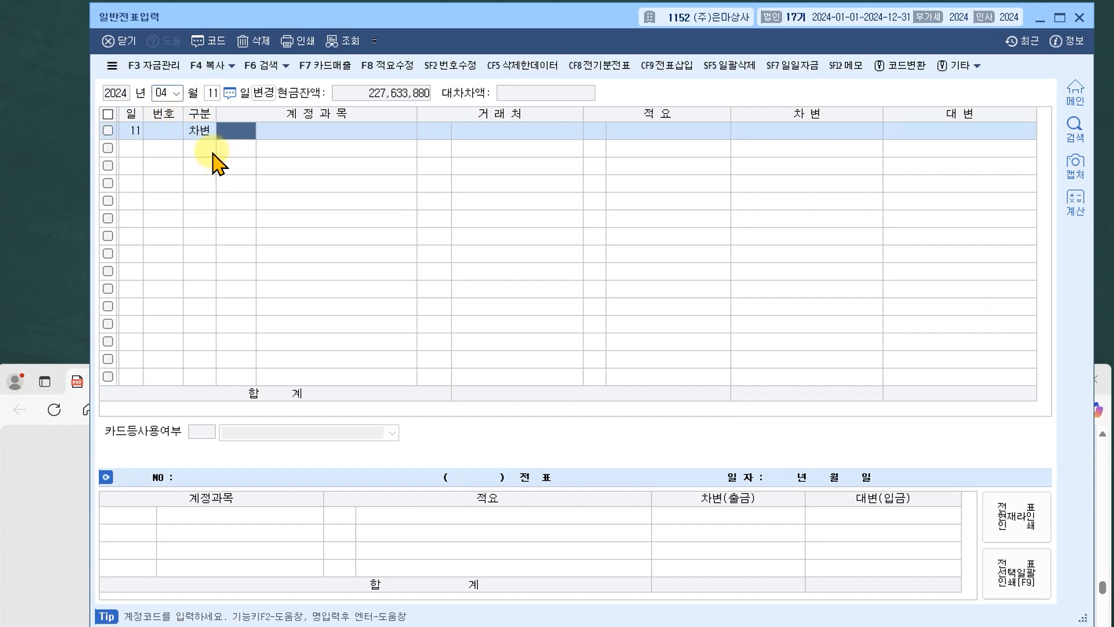
type("매도가")
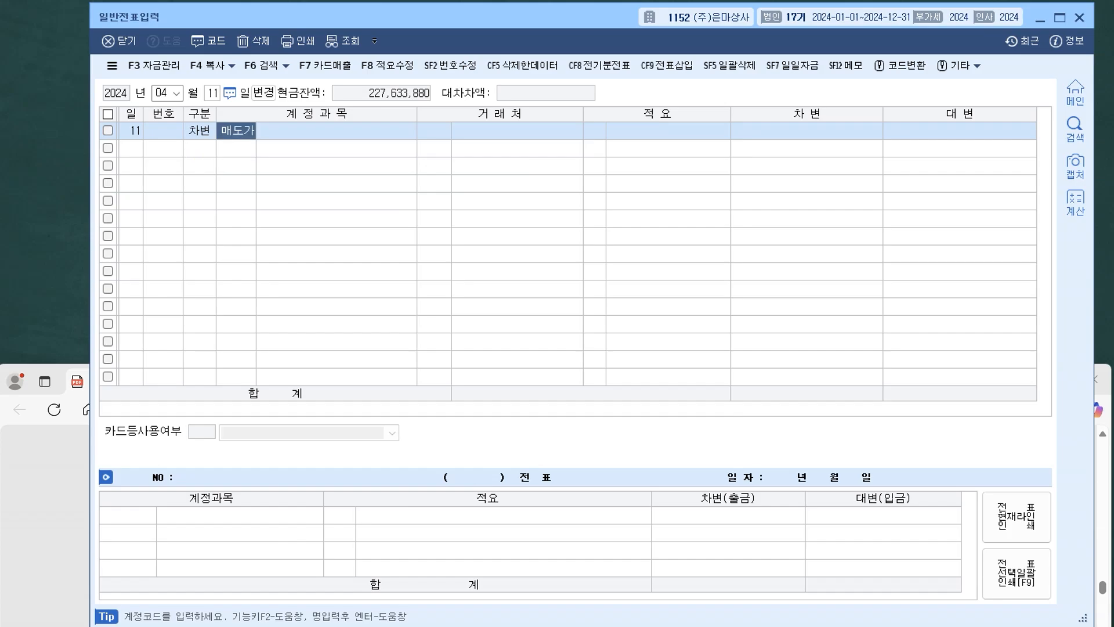
key("Return")
left_click(599, 281)
left_click(673, 465)
key("Return")
key("Return")
type("1,000,000")
key("Return")
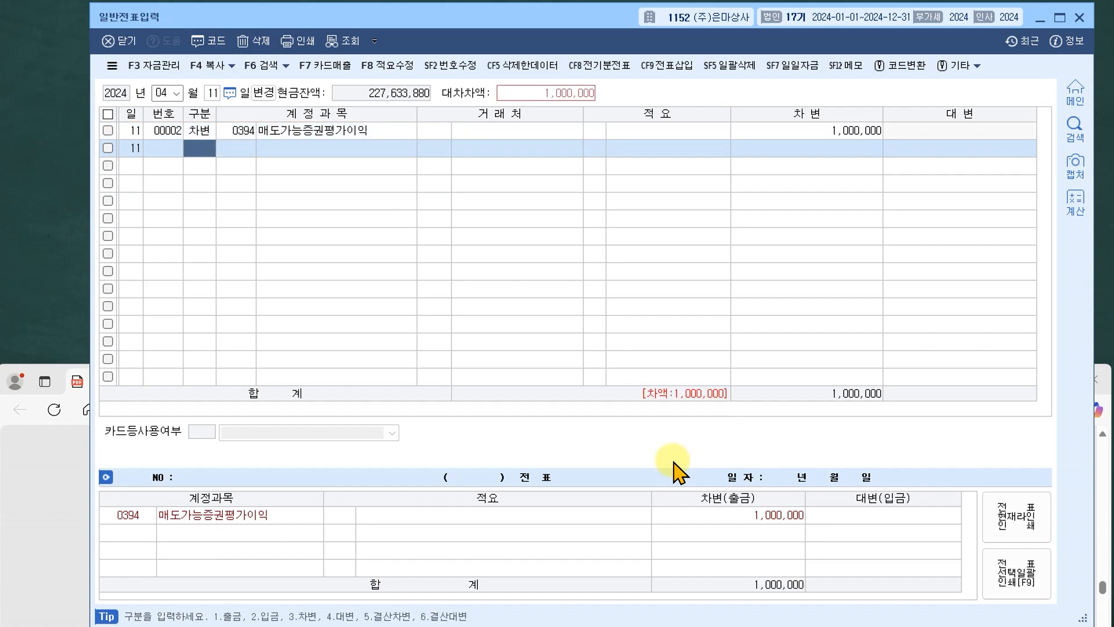
Enter the matching credit line for account 0178 매도가능증권 with the amount 1,000,000, leaving the 거래처 and 적요 blank
type("4")
key("Return")
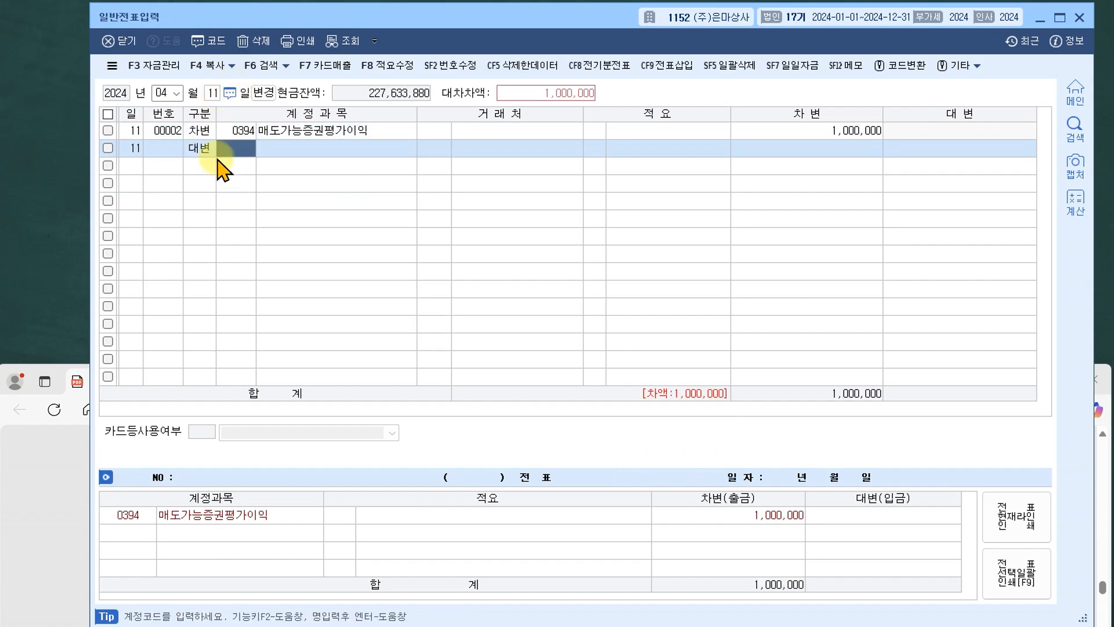
type("178")
key("Return")
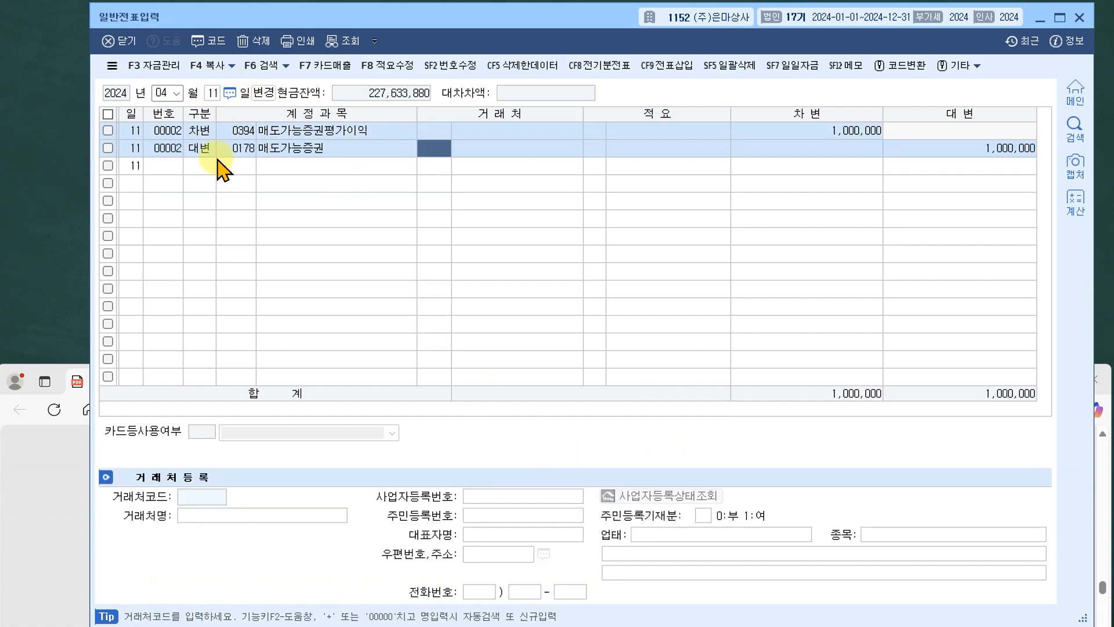
key("Return")
key("Return")
key("Return")
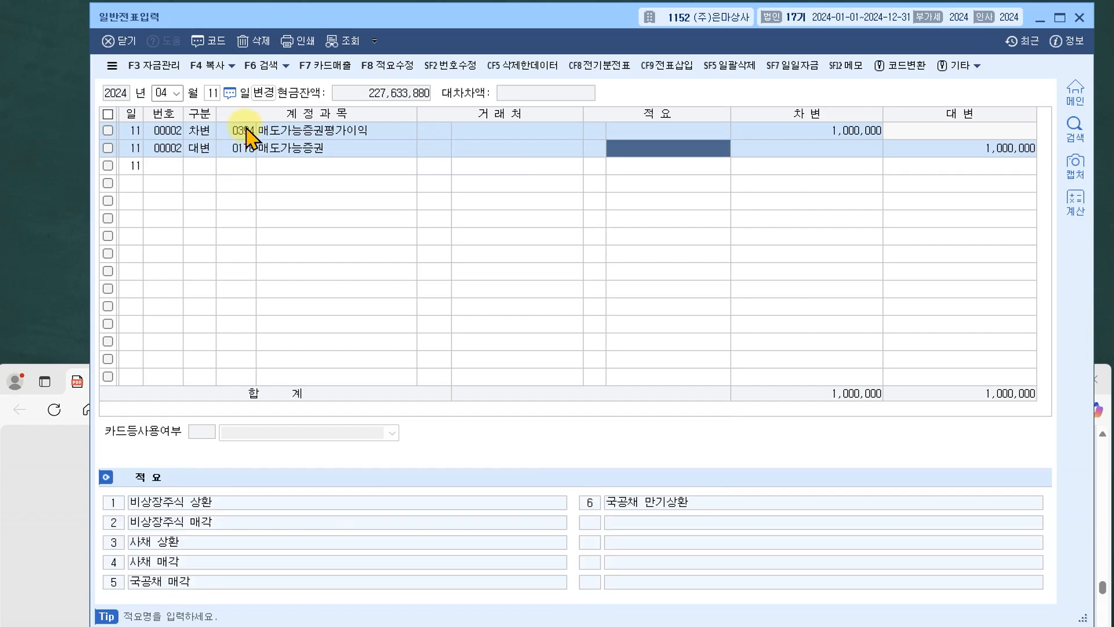
Search the account codes for 매도 from the credit line and compare the 매도가능증권 entries 0123 and 0178
left_click(239, 152)
type("매도")
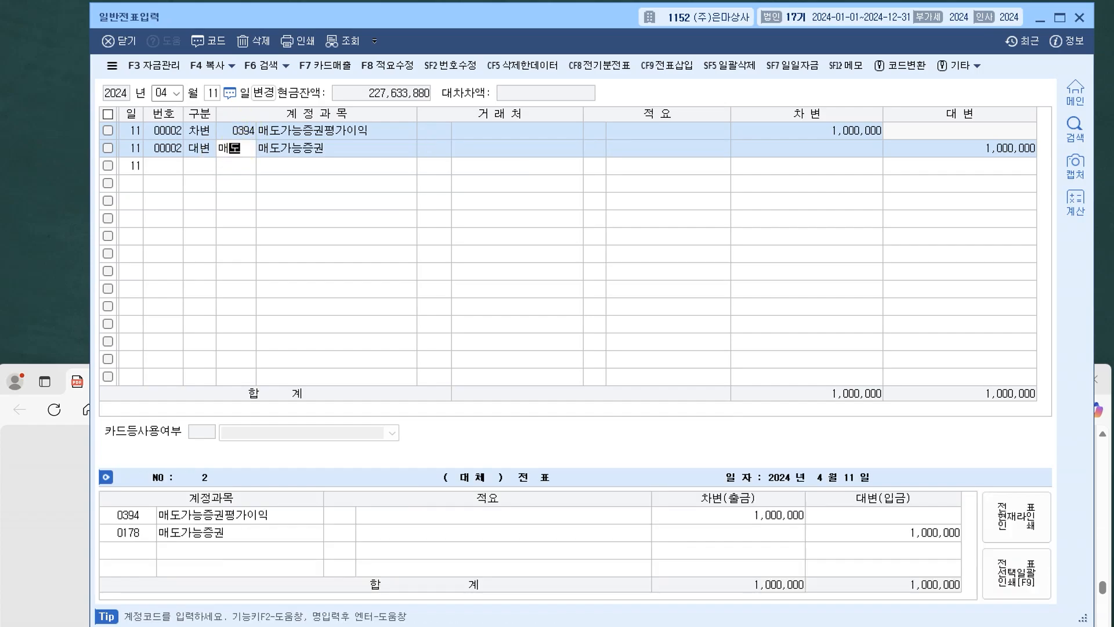
key("Return")
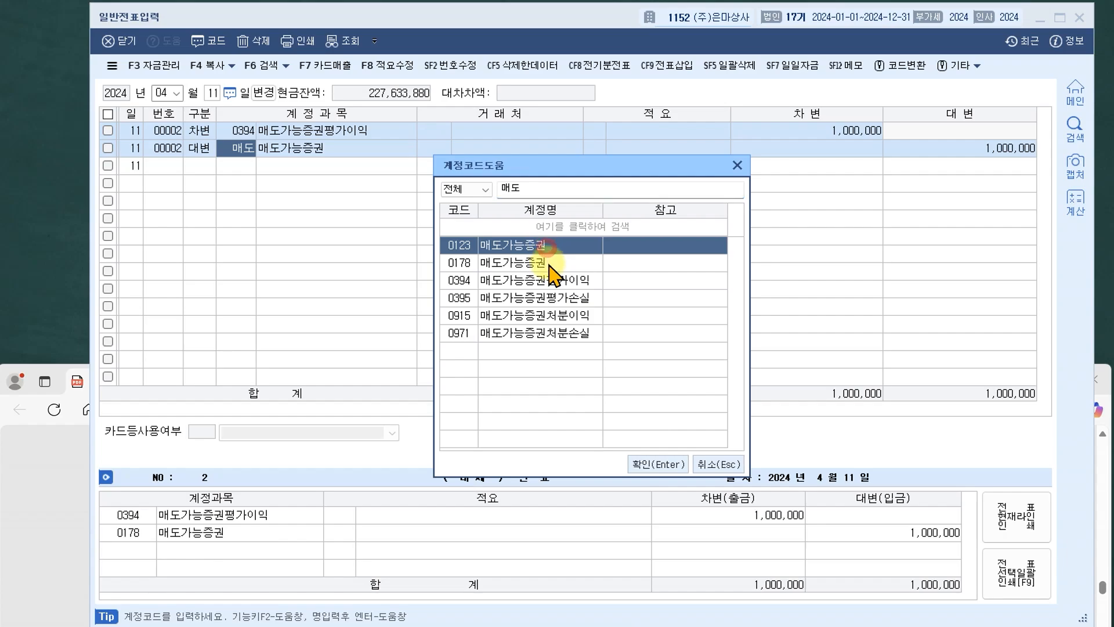
left_click(547, 263)
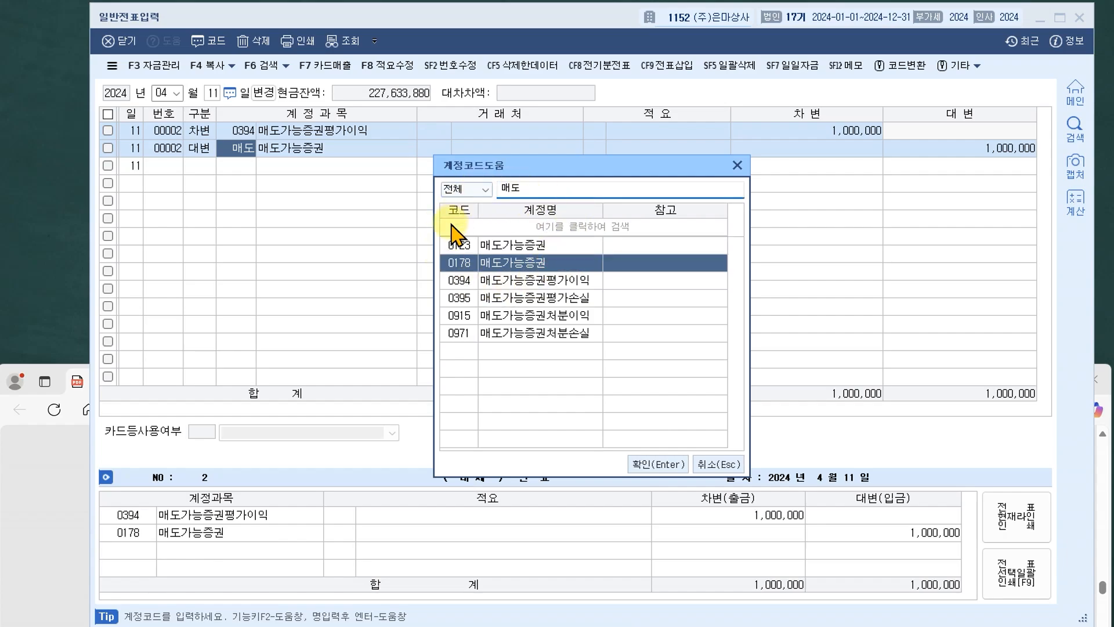
left_click(531, 266)
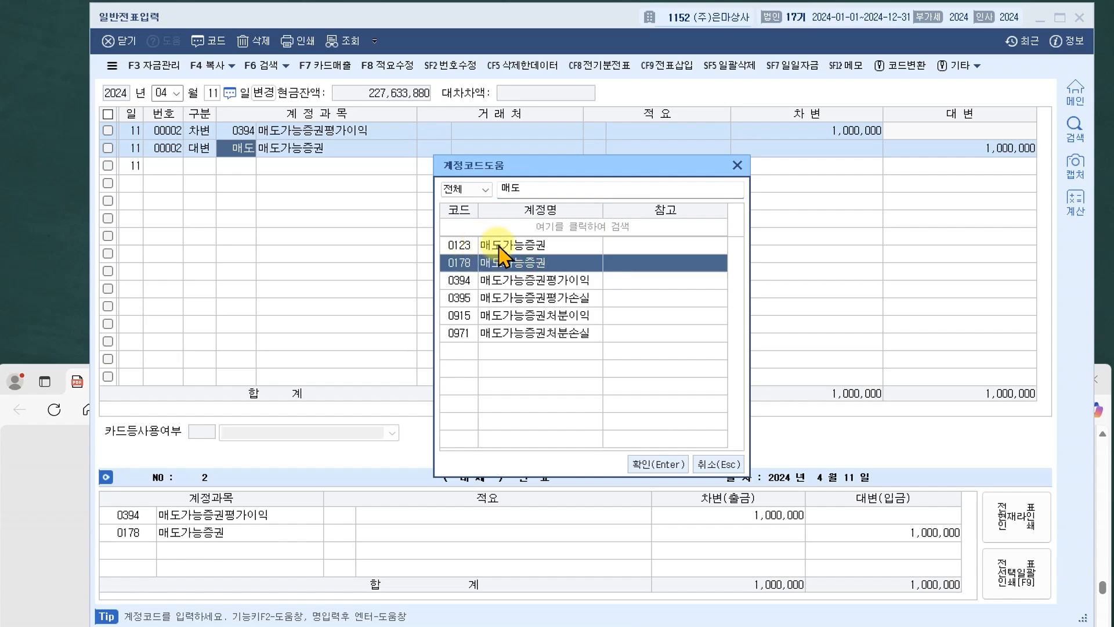
left_click(474, 245)
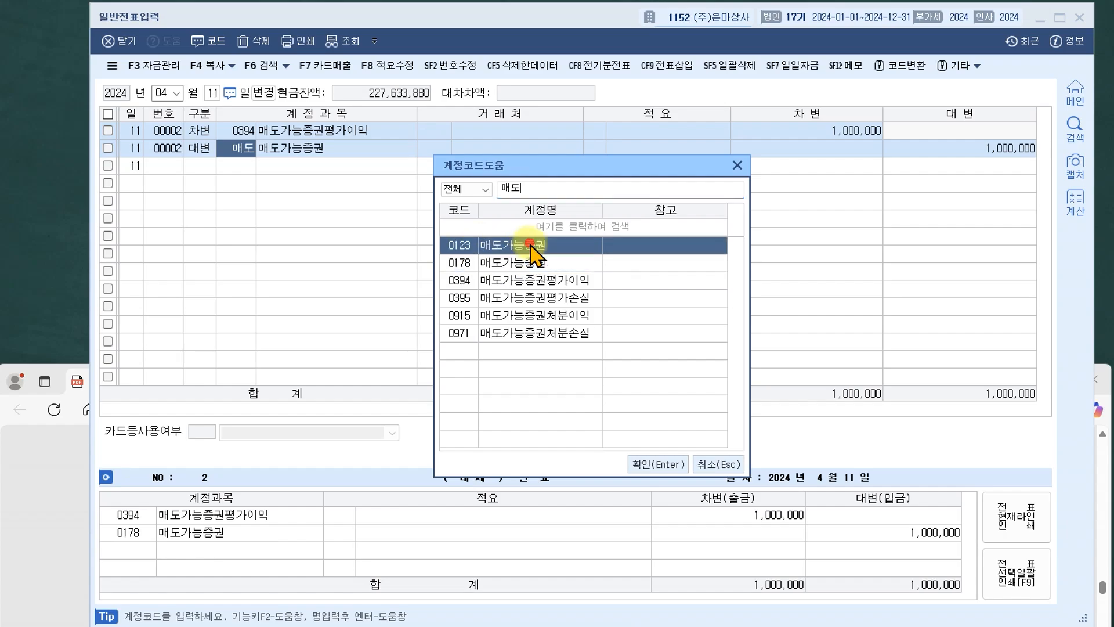
left_click(487, 263)
type("ㅣ")
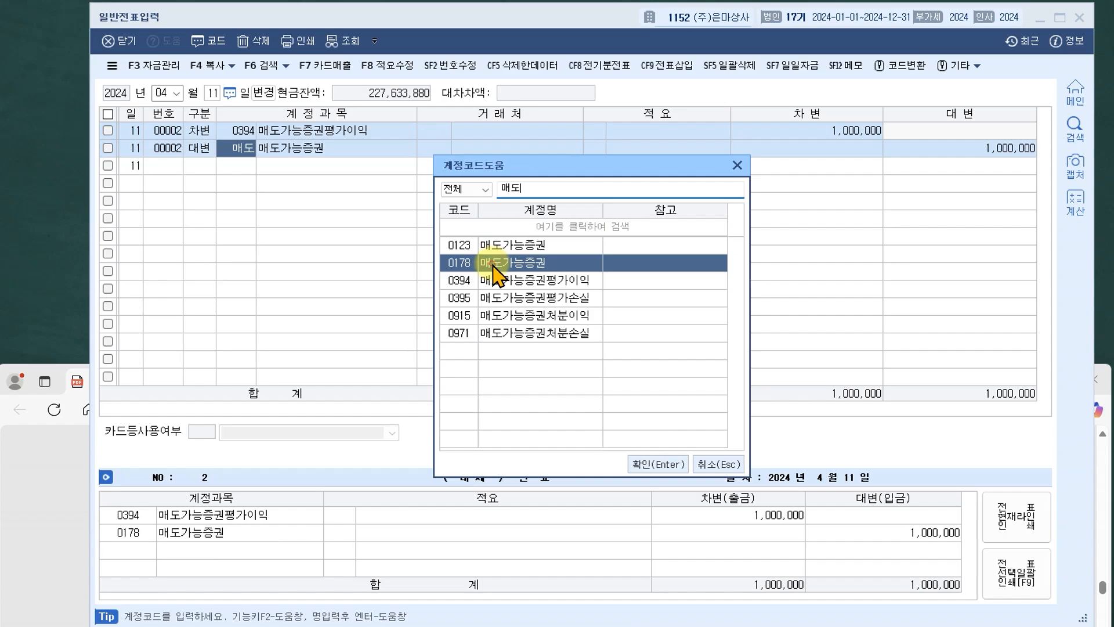
left_click(498, 246)
key("BackSpace")
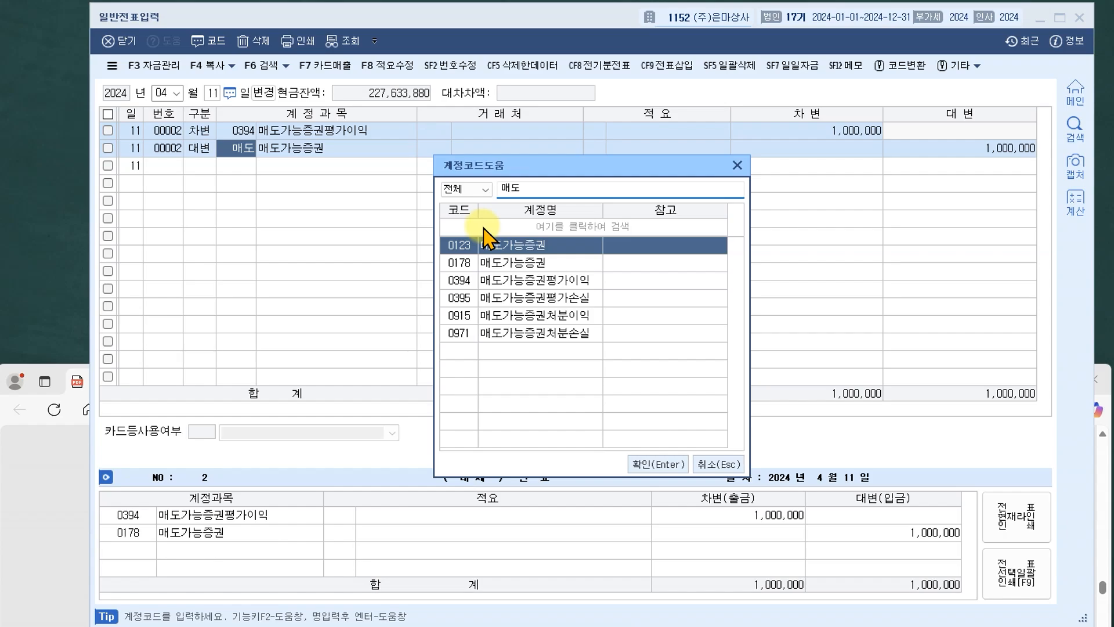
Choose 0178 매도가능증권 as the credit line's account and accept the line's remaining fields
left_click(538, 266)
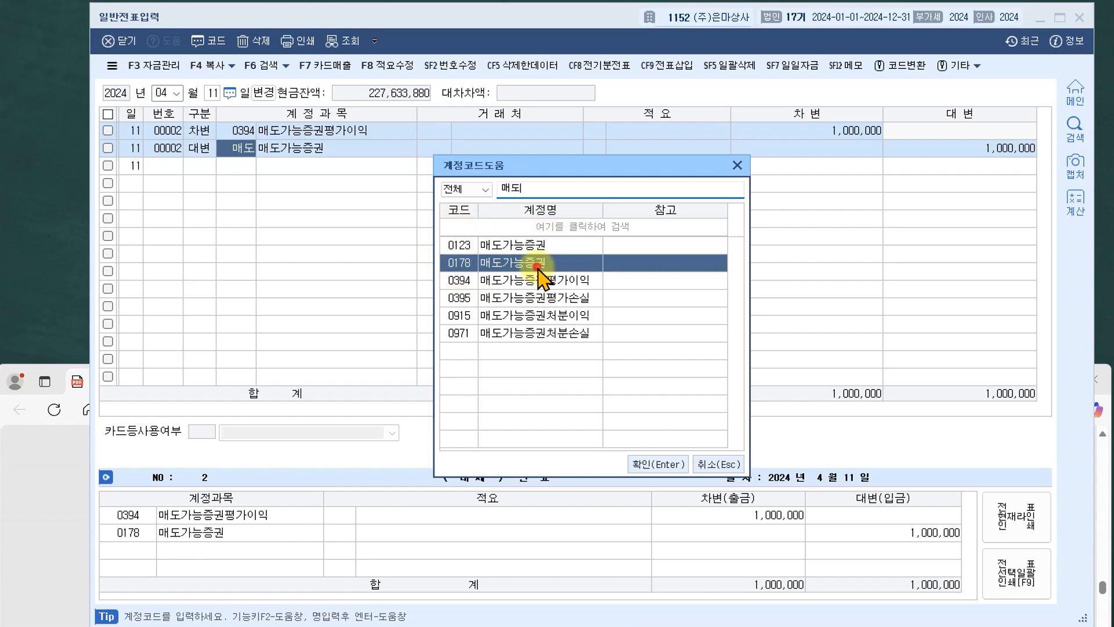
type("ㅣ")
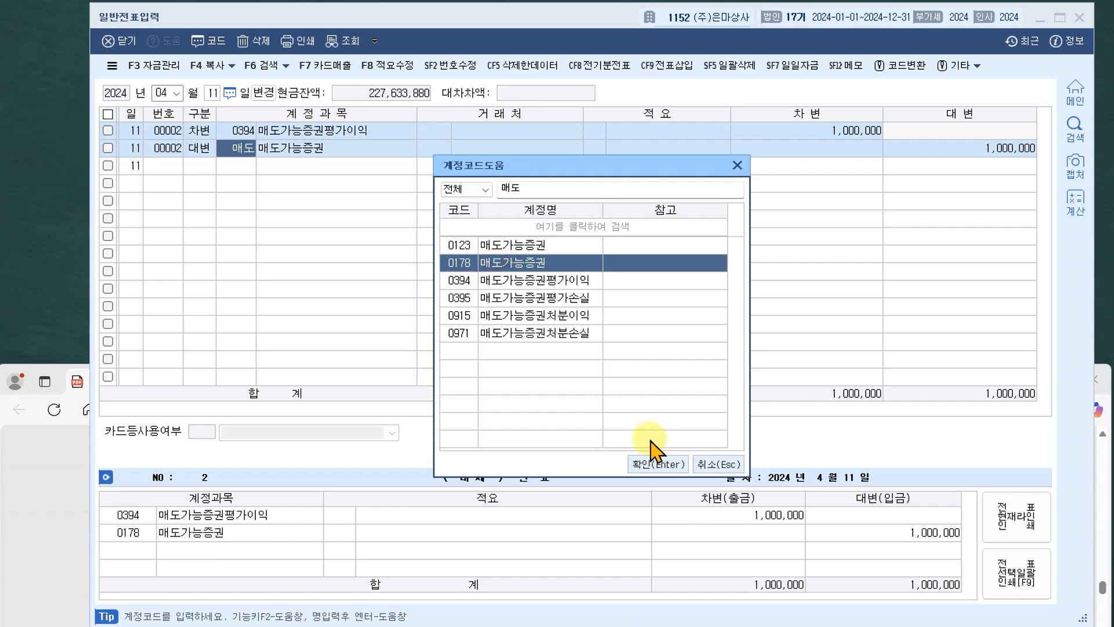
left_click(654, 465)
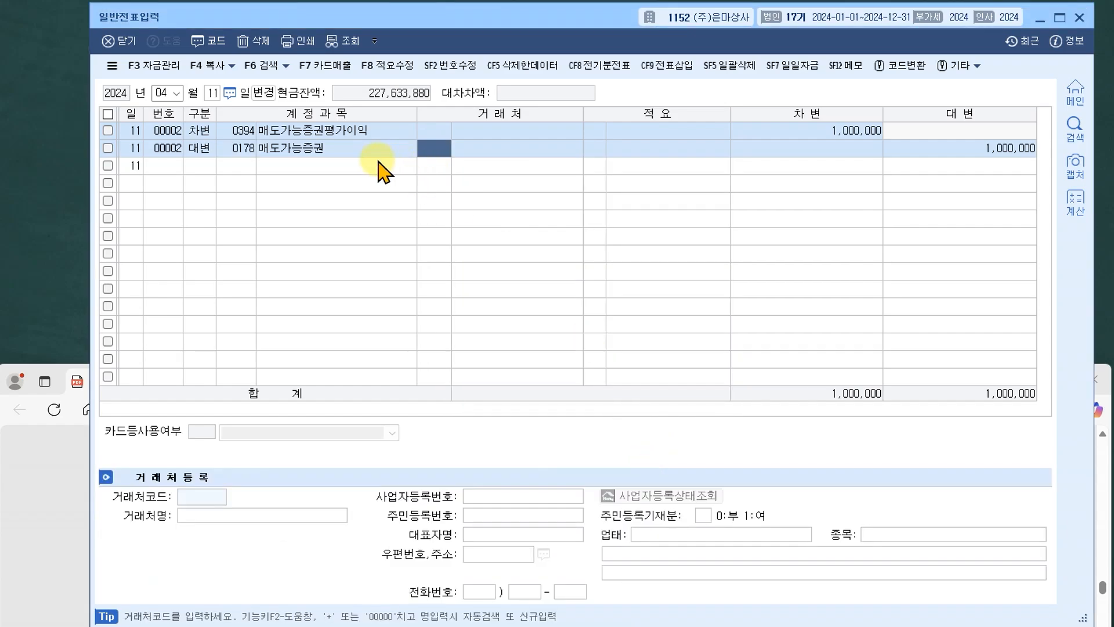
key("Return")
key("Return")
key("Return")
key("Return")
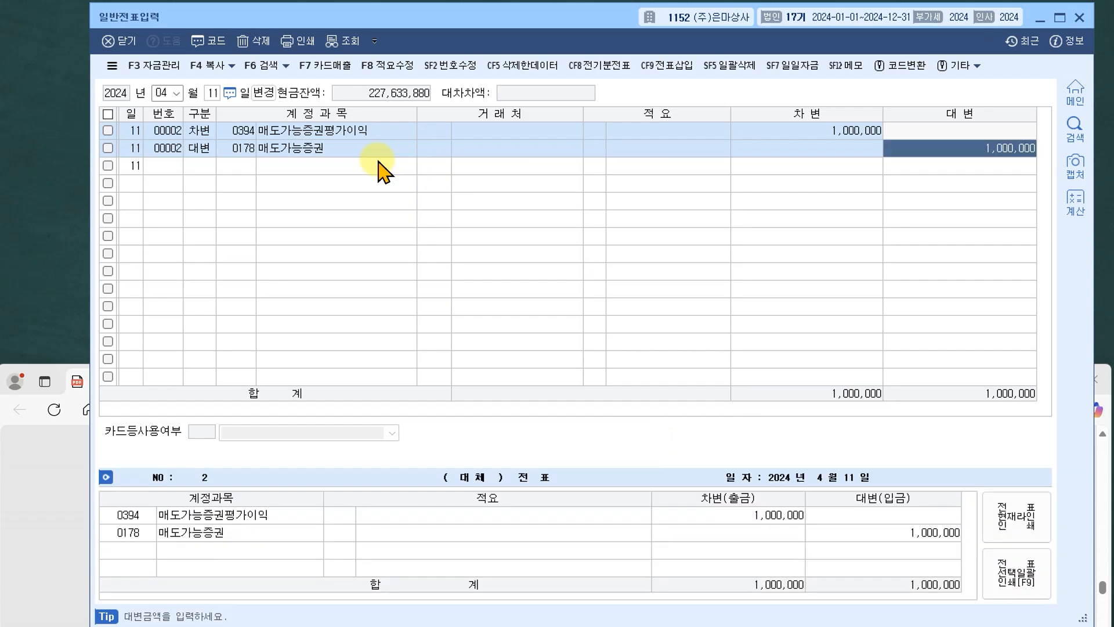
Set the 0178 매도가능증권 credit to 11,000,000 and add a debit line for 0103 보통예금 with the amount 12,000,000
type("11,000,000")
key("Return")
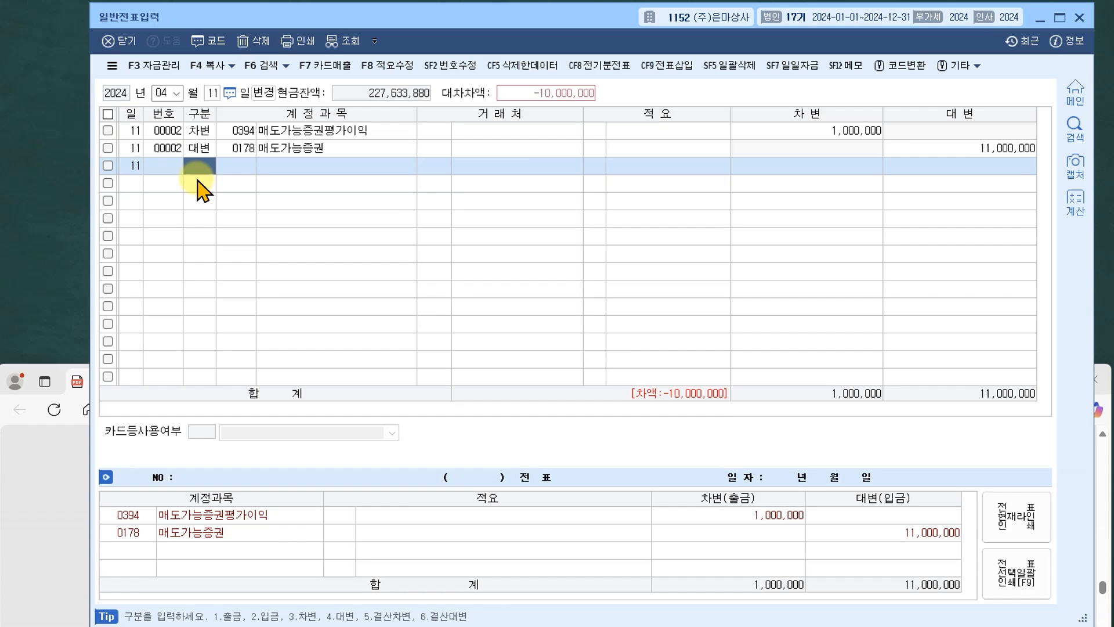
type("3")
key("Return")
type("보통")
key("Return")
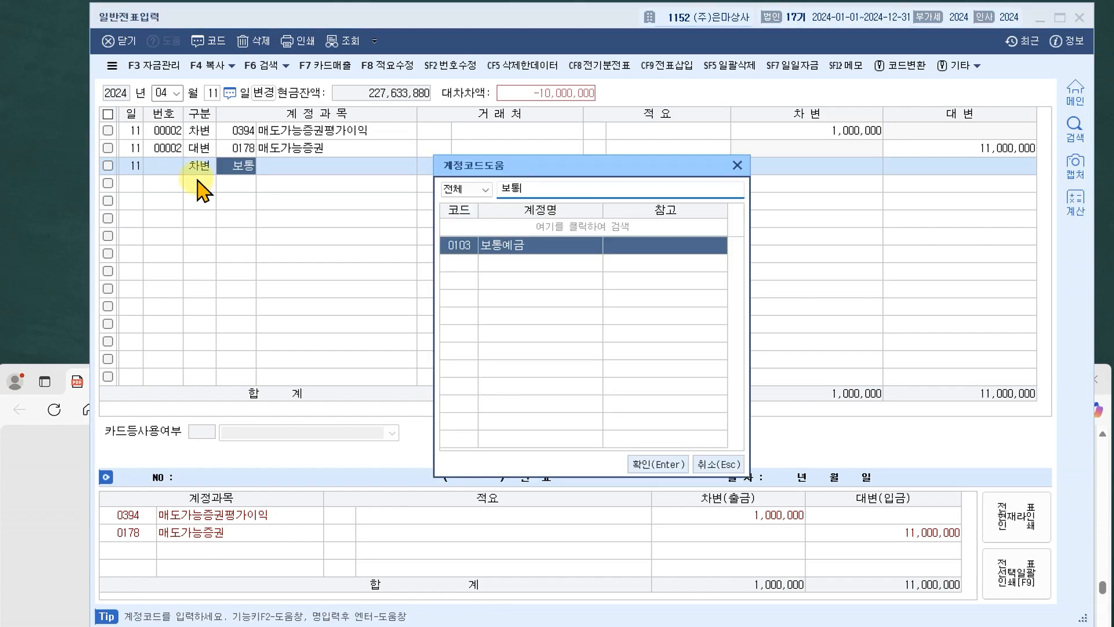
key("Return")
key("Return")
key("Return")
key("Return")
key("Return")
type("12,000,000")
key("Return")
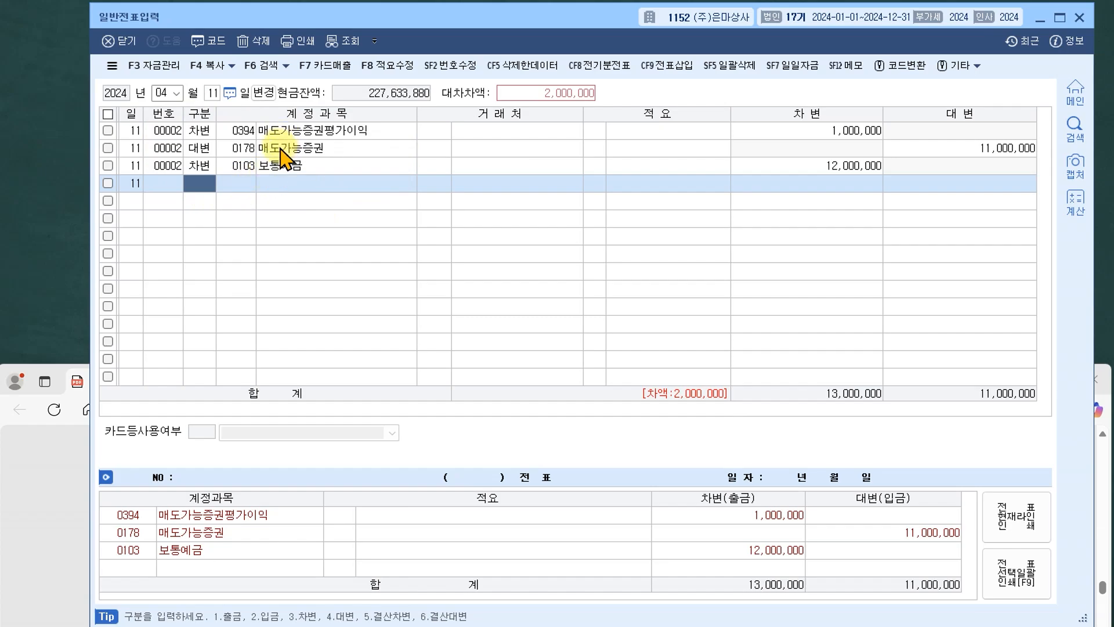
Add a credit line for account 0915 매도가능증권처분이익, found by searching 매도, with the amount 2,000,000, leaving the 거래처 and 적요 blank
left_click(241, 148)
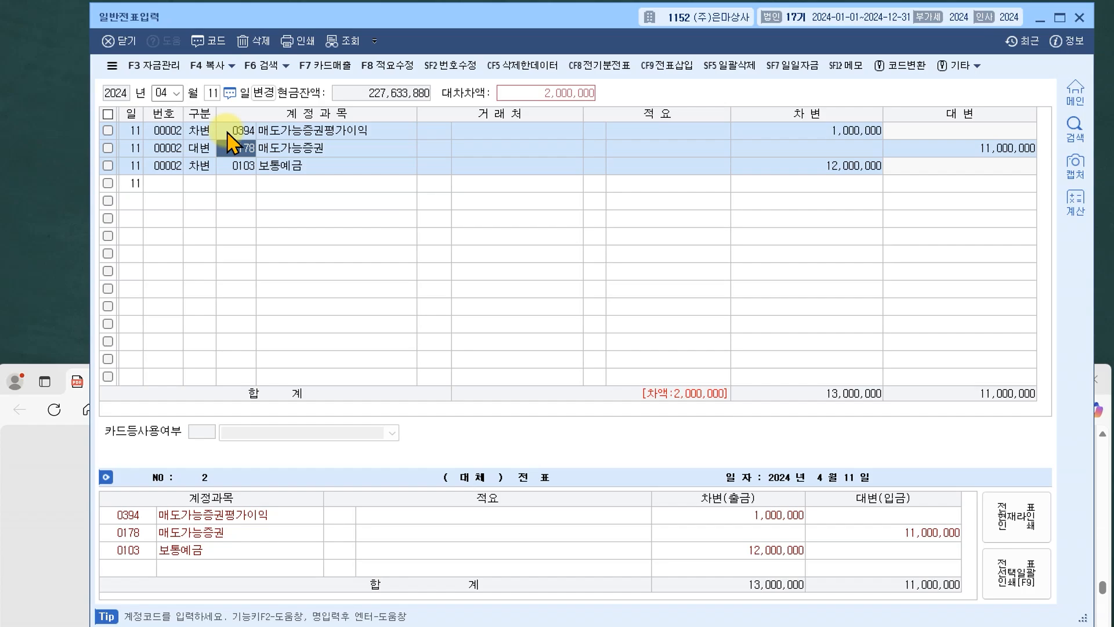
left_click(233, 167)
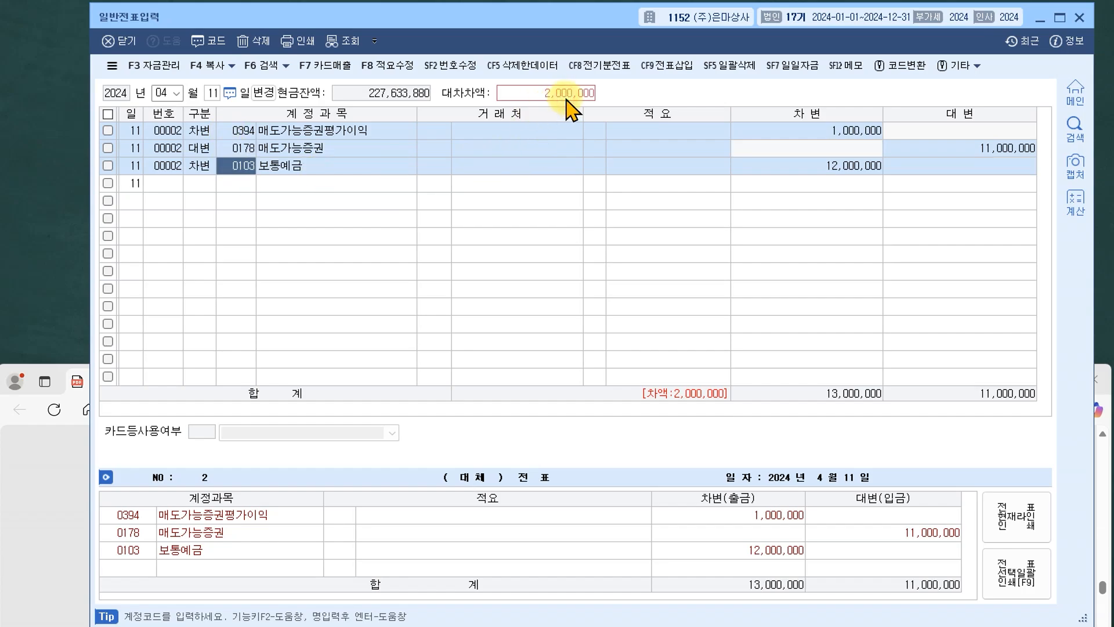
left_click(191, 185)
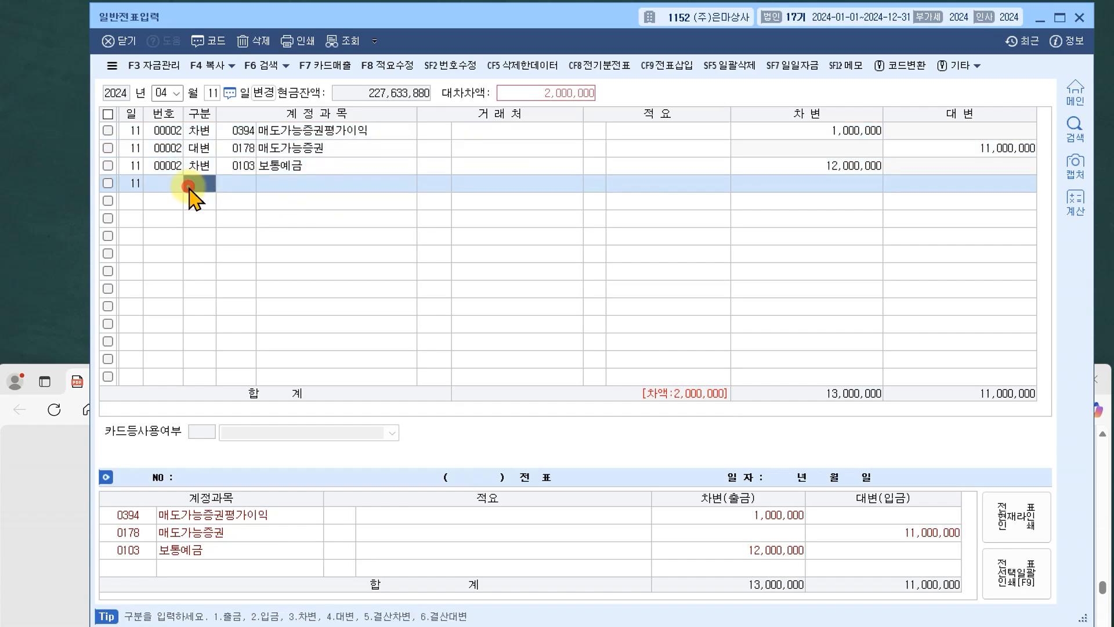
type("4")
type("매도")
key("Return")
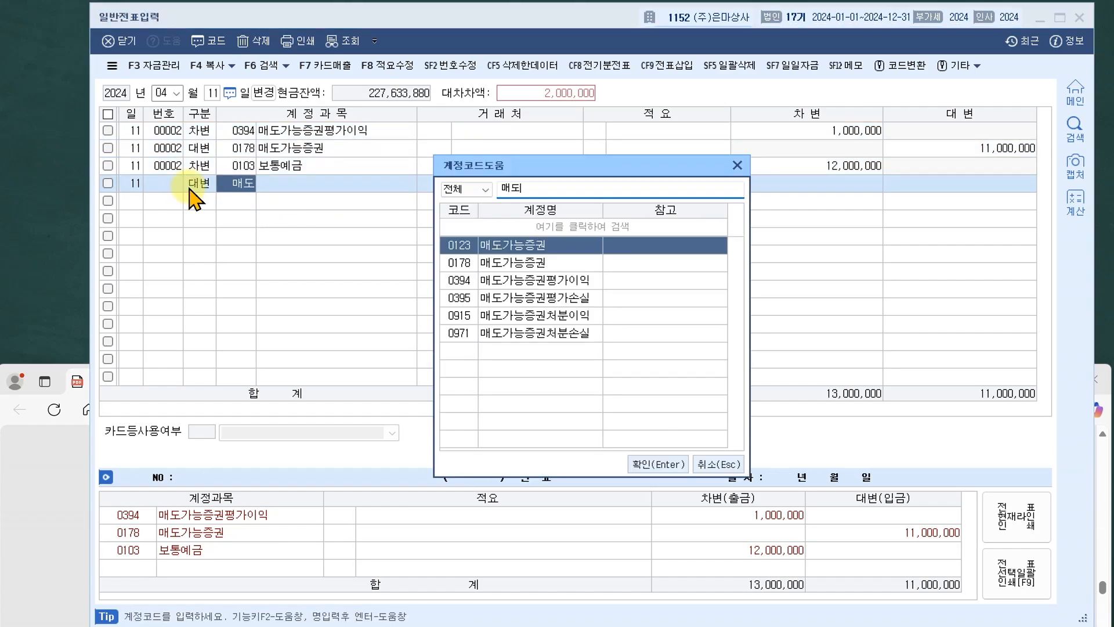
left_click(573, 315)
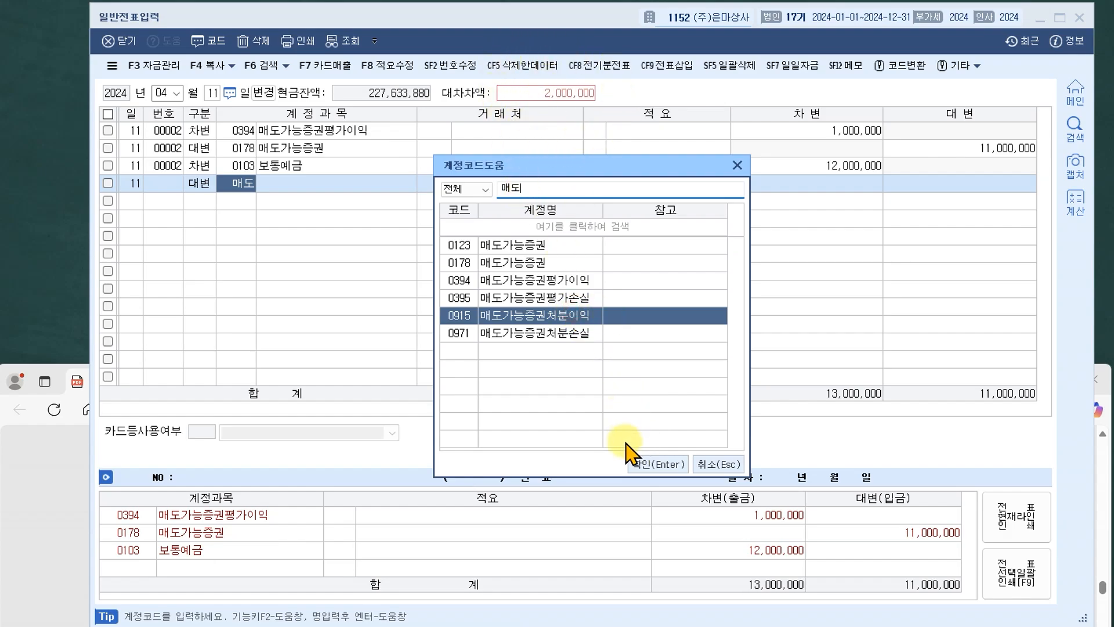
left_click(654, 464)
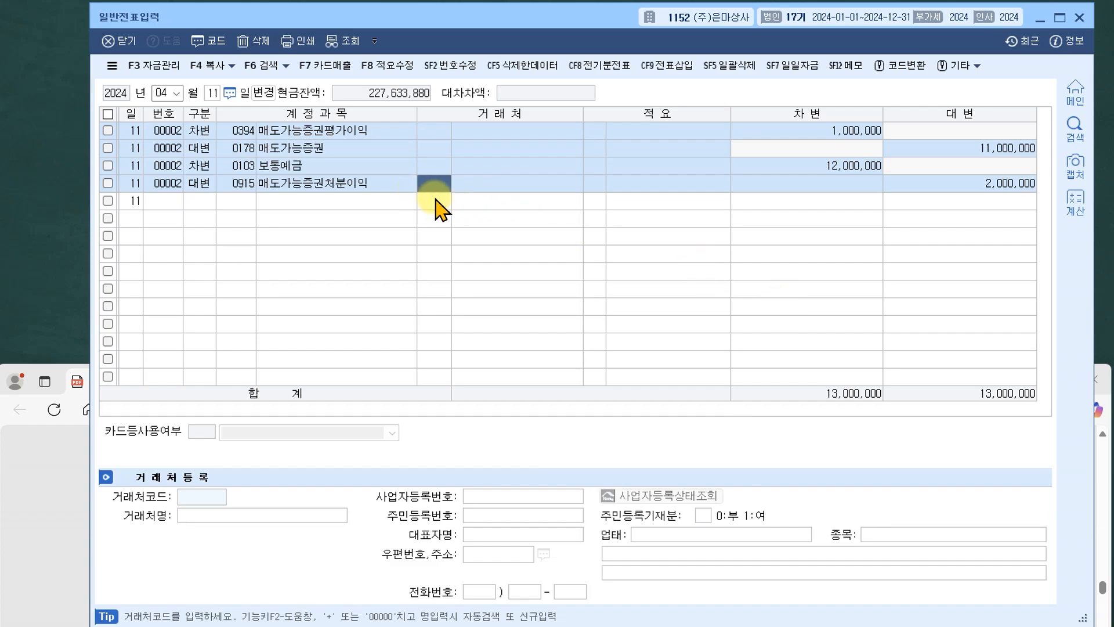
key("Return")
key("Return")
key("Return")
key("Return")
key("Return")
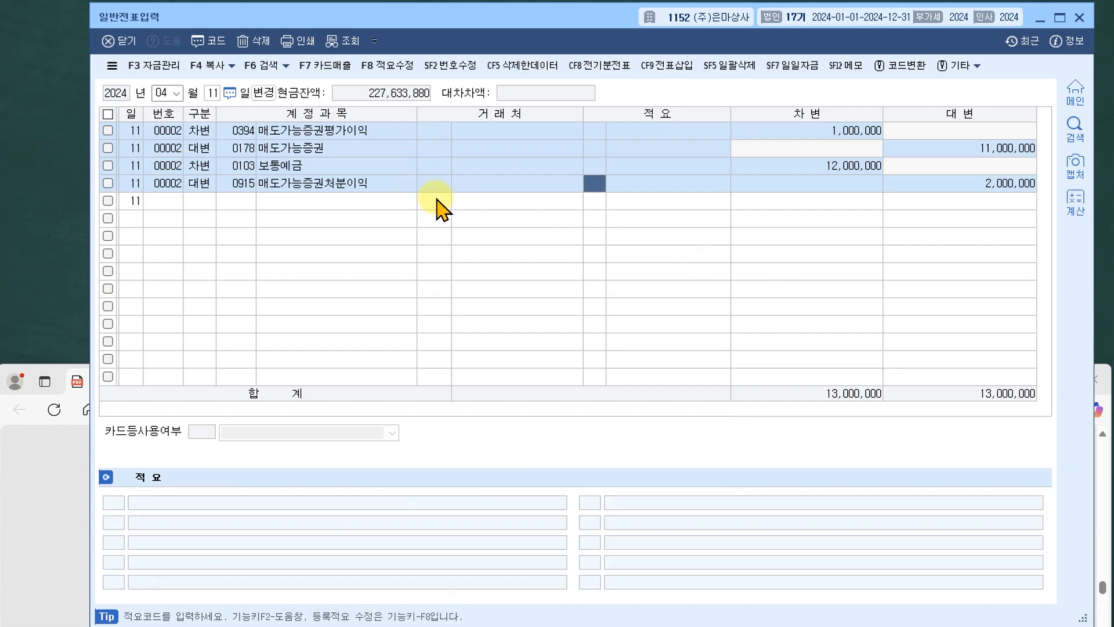
left_click(993, 185)
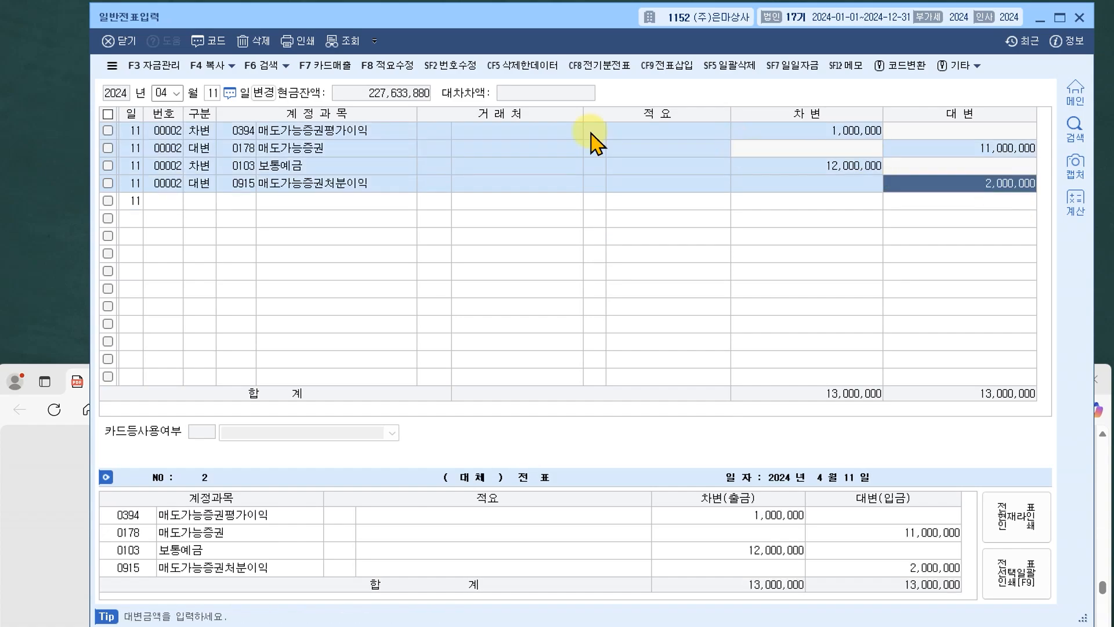
left_click(293, 147)
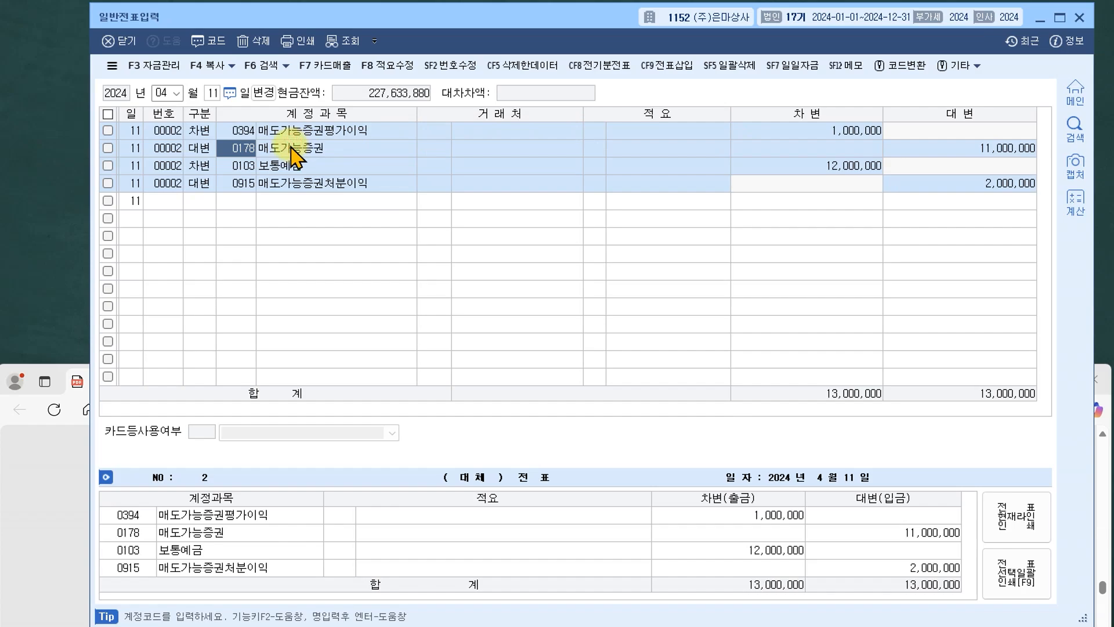
left_click(240, 132)
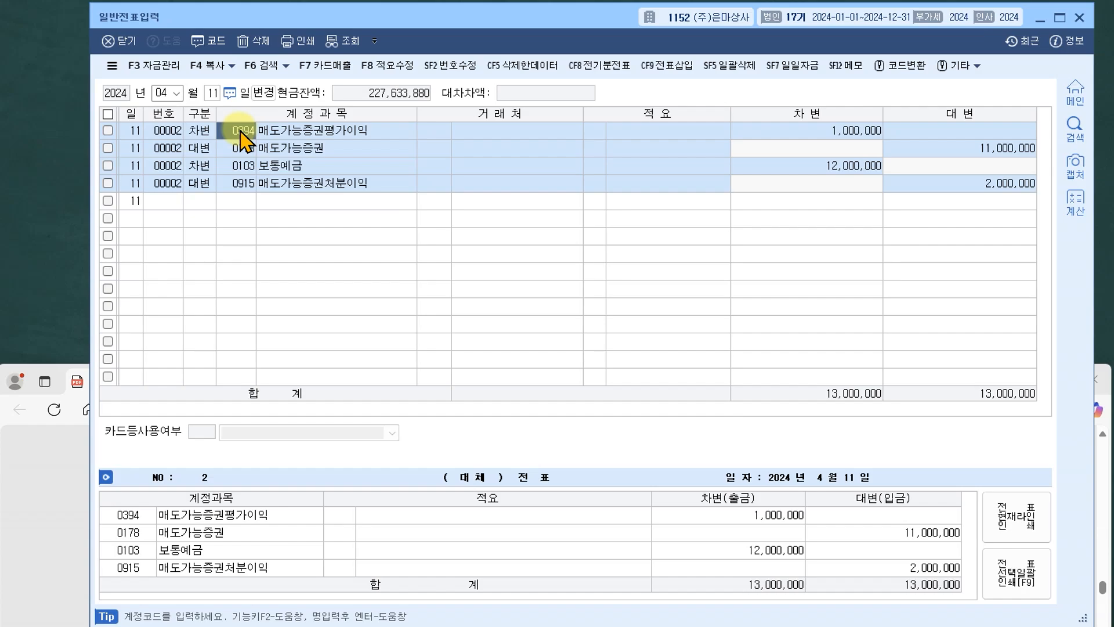
key("Return")
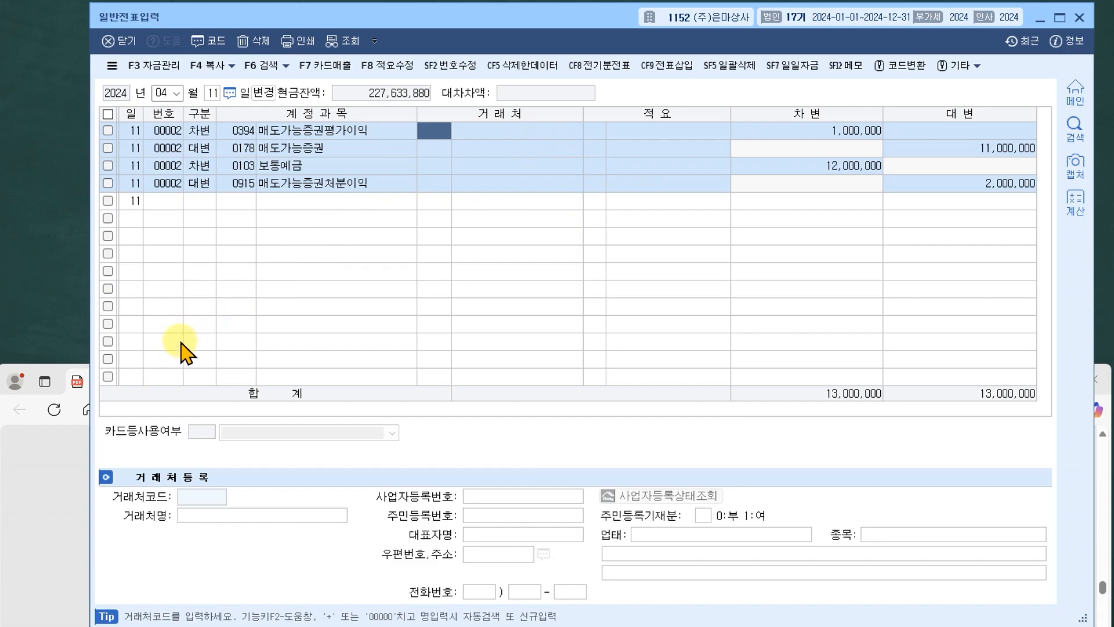
Set the voucher date to June 25, 2024, and bring up question [2] in the exam PDF to read the transaction
left_click(161, 93)
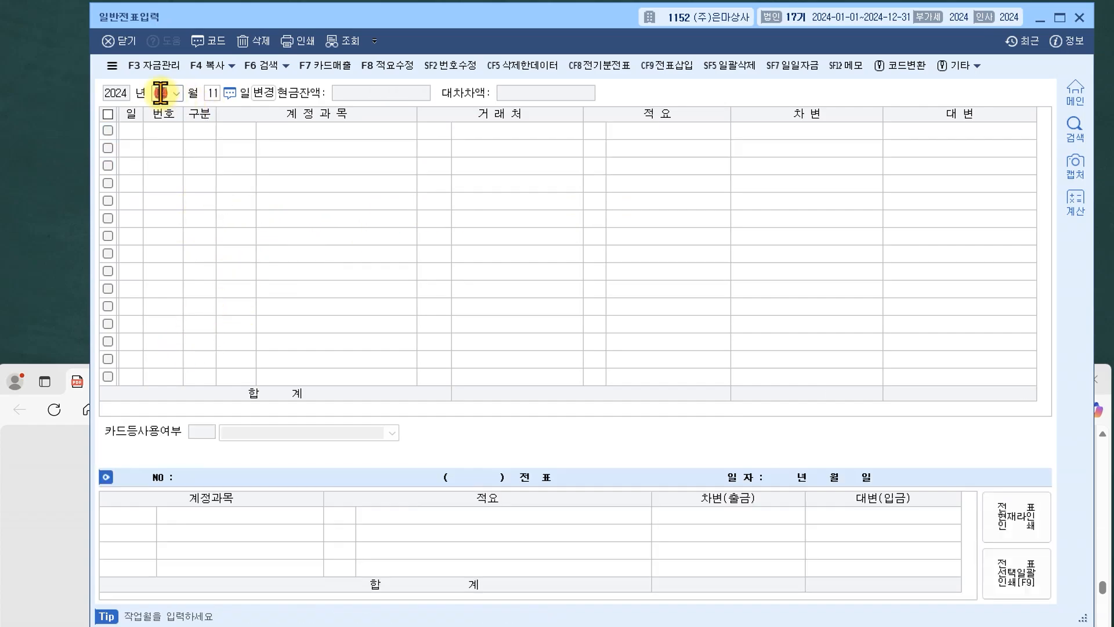
type("25")
key("Return")
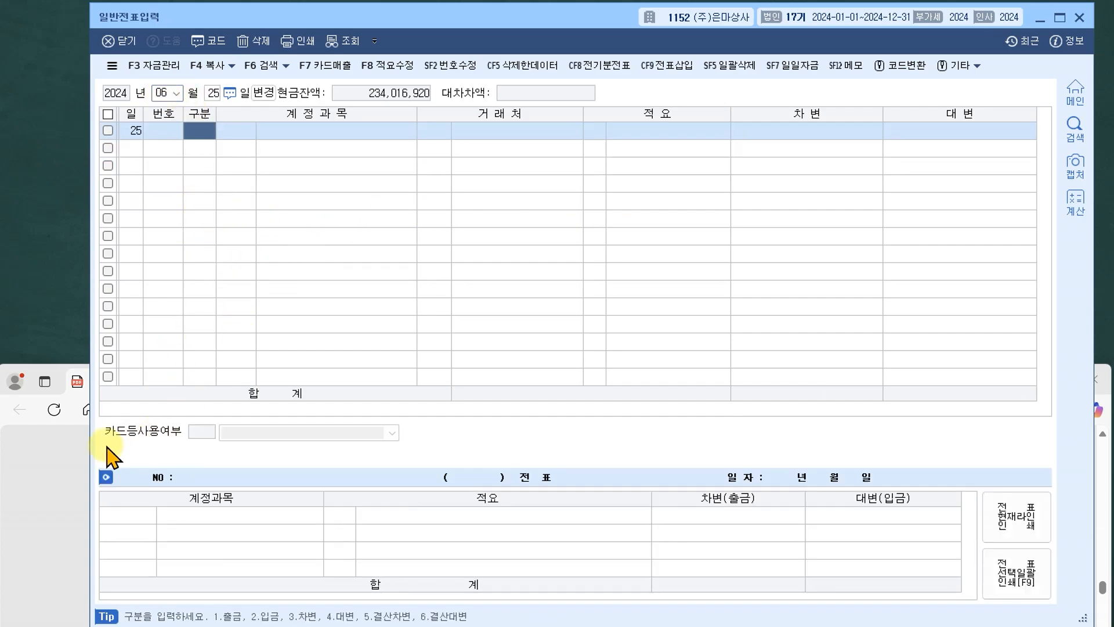
left_click(67, 461)
scroll(262, 465, "down", 2)
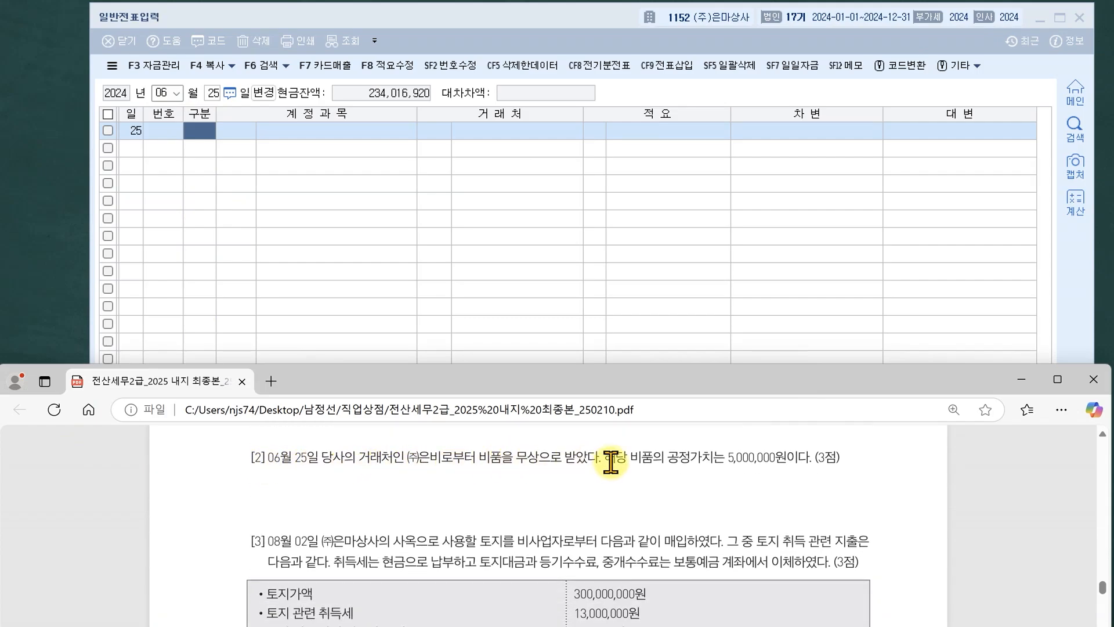
left_click_drag(477, 458, 600, 458)
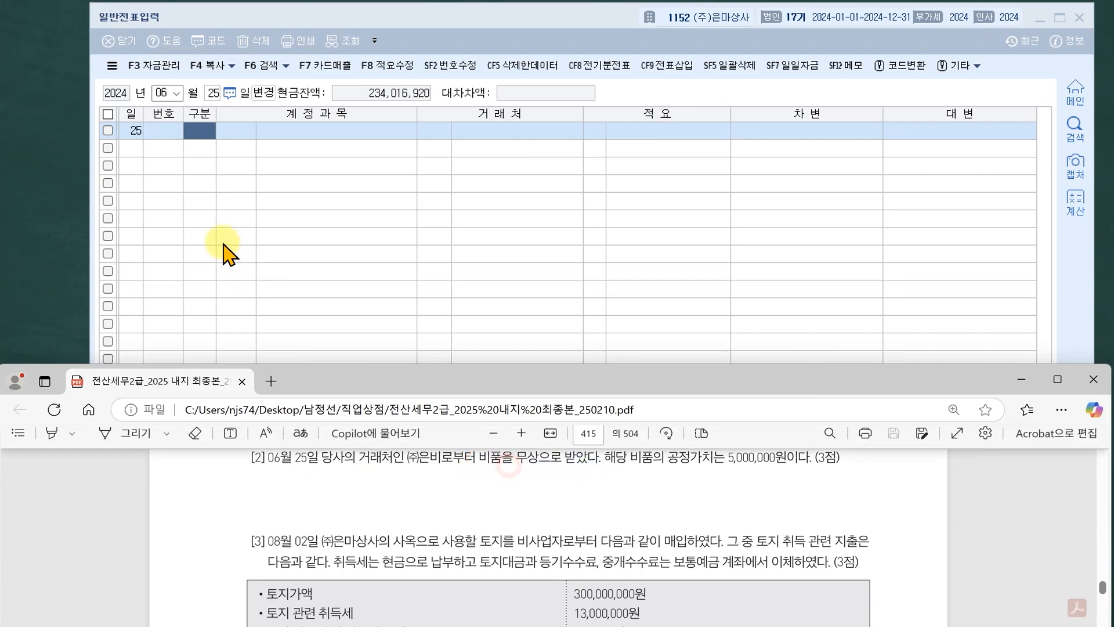
Start a debit (차변) line in the June 25 general voucher
left_click(197, 139)
type("3")
key("Return")
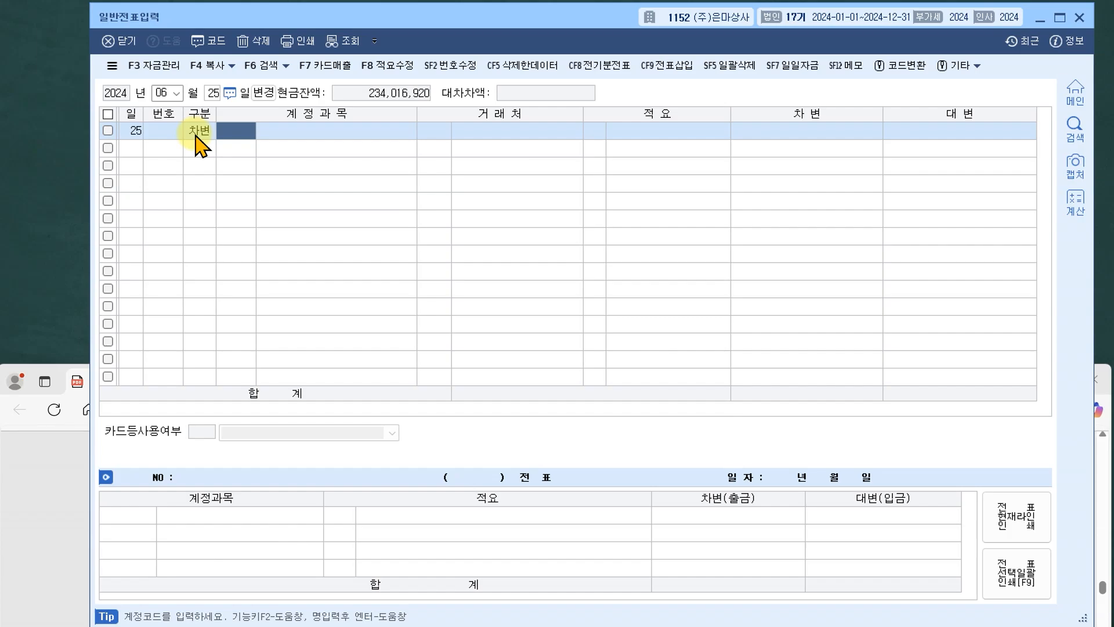
Shorten the voucher window and the exam PDF window so that question [2] is readable beneath the full voucher form
left_click_drag(592, 9, 572, 27)
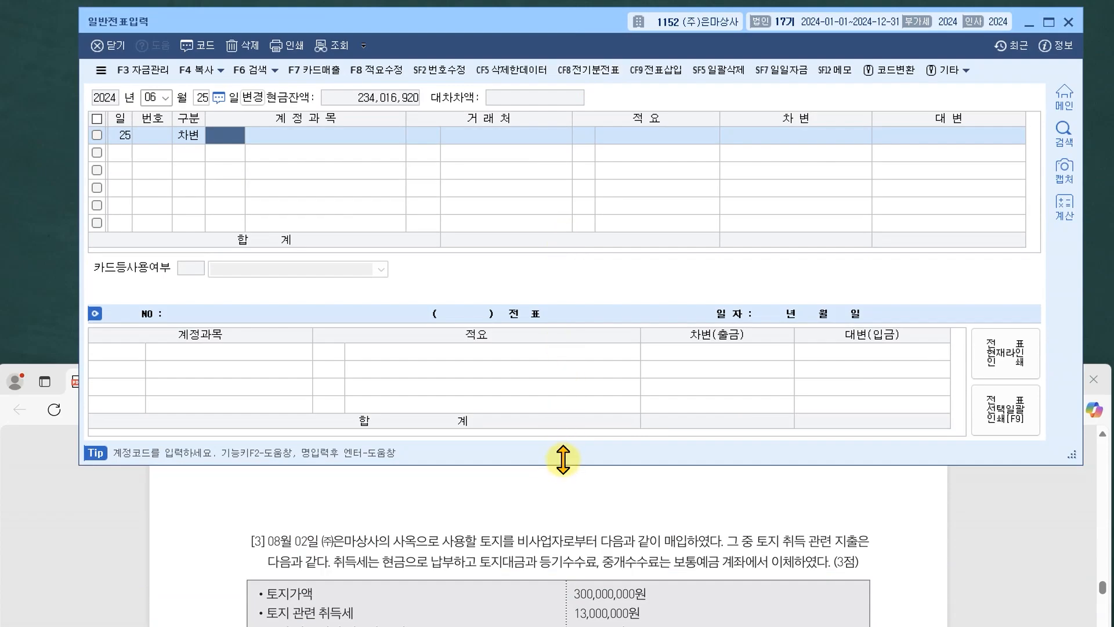
left_click(558, 510)
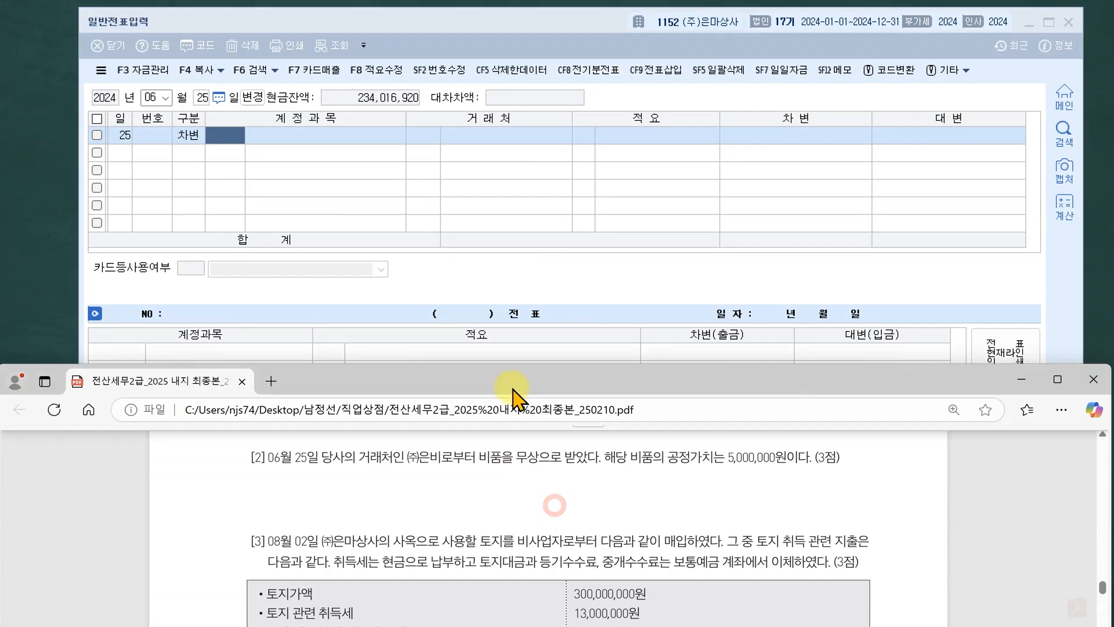
left_click(515, 383)
left_click_drag(541, 364, 535, 469)
left_click(336, 601)
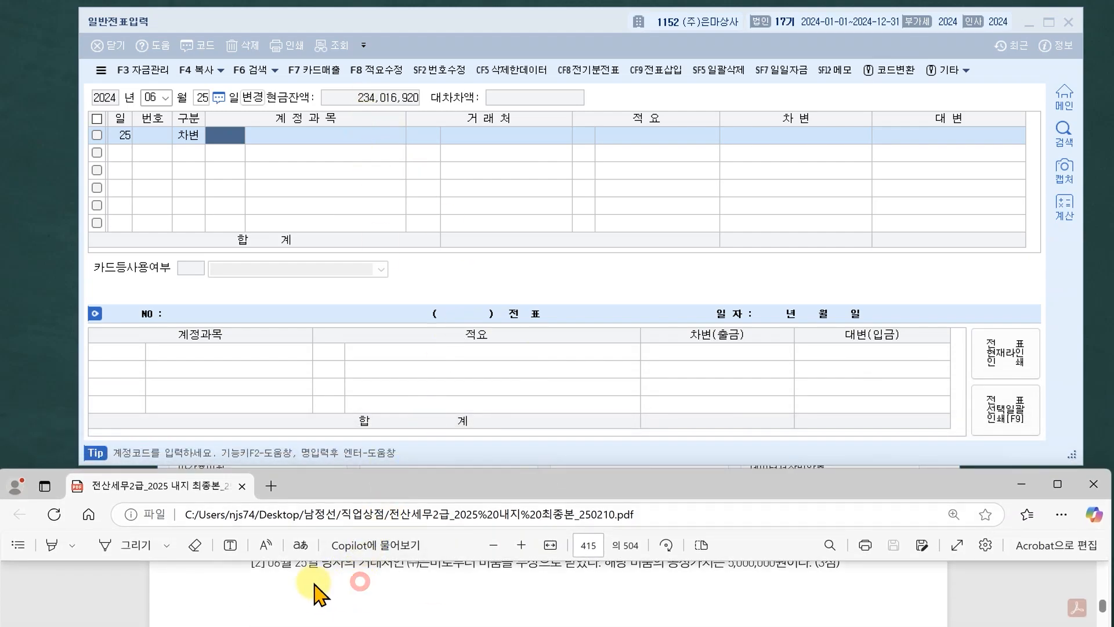
scroll(304, 580, "up", 1)
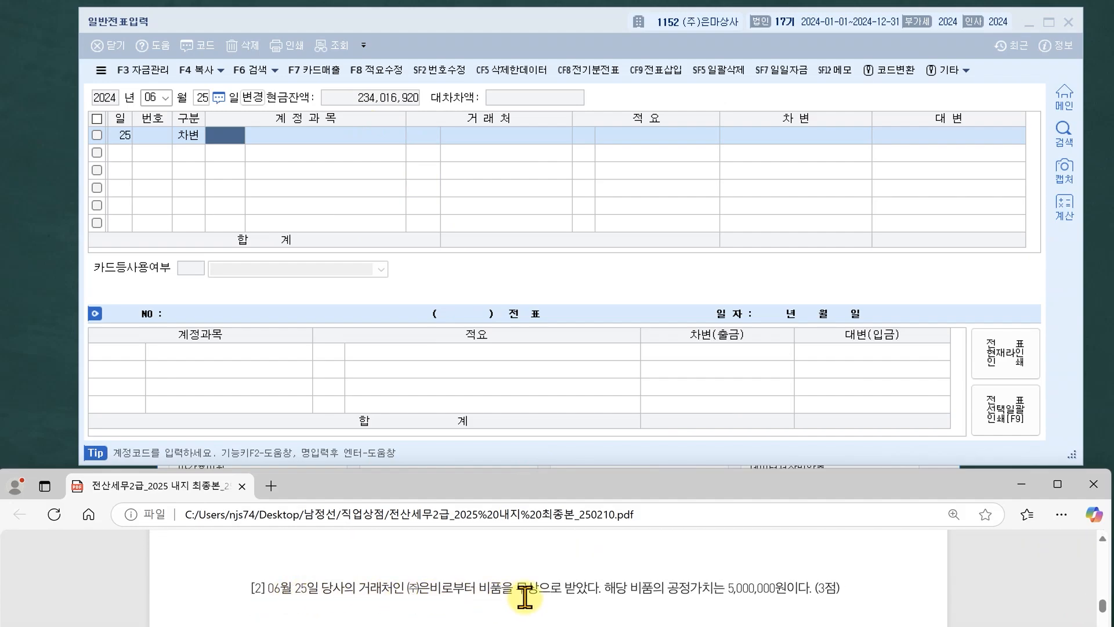
Complete the June 25 debit line with account 0212 비품 and the amount 5,000,000, leaving the 거래처 and 적요 blank
left_click(225, 145)
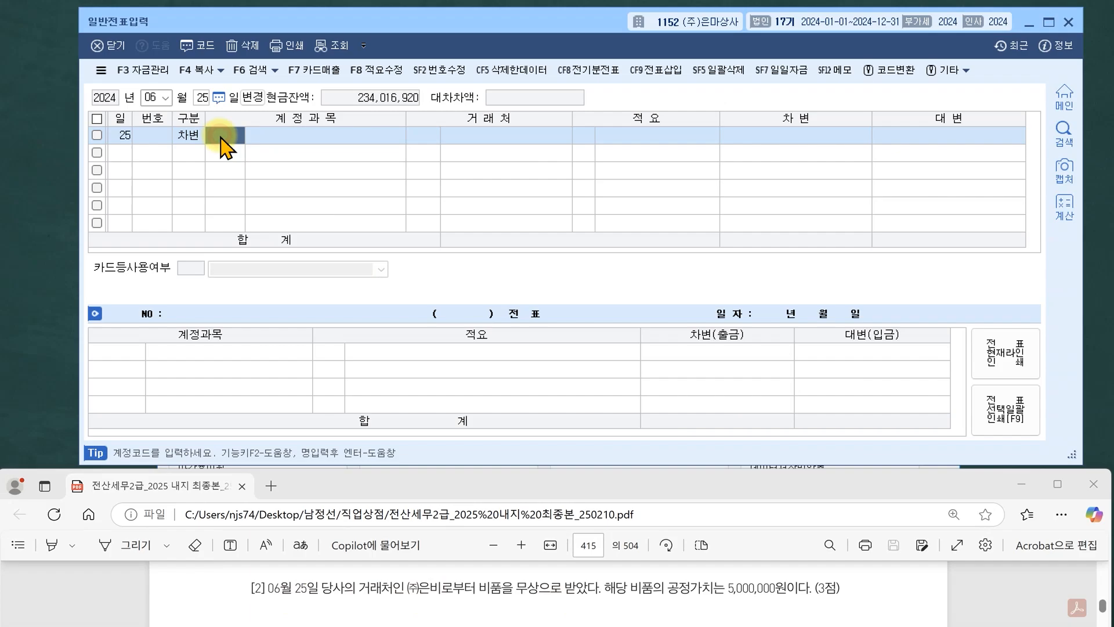
left_click(218, 136)
type("ㅂ")
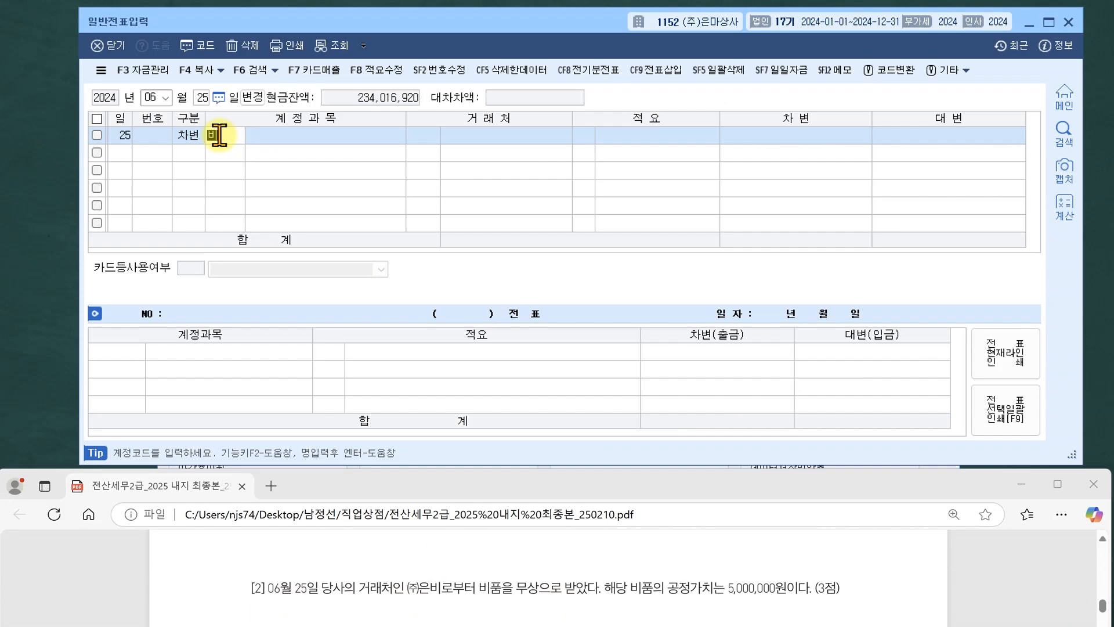
type("품")
key("Return")
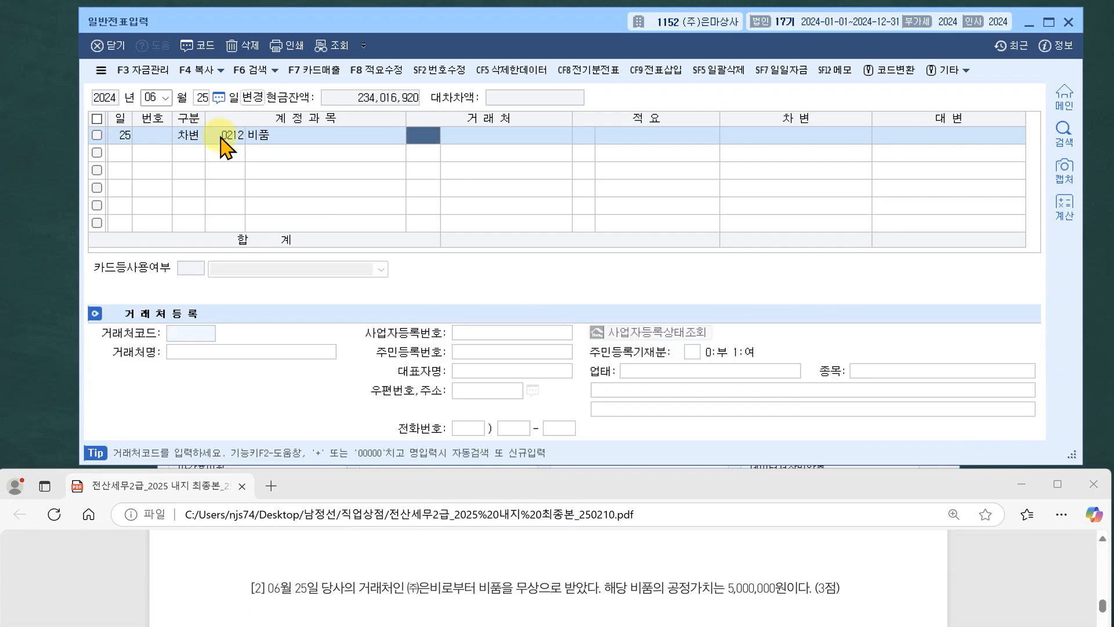
key("Return")
key("Return")
key("Return")
key("Return")
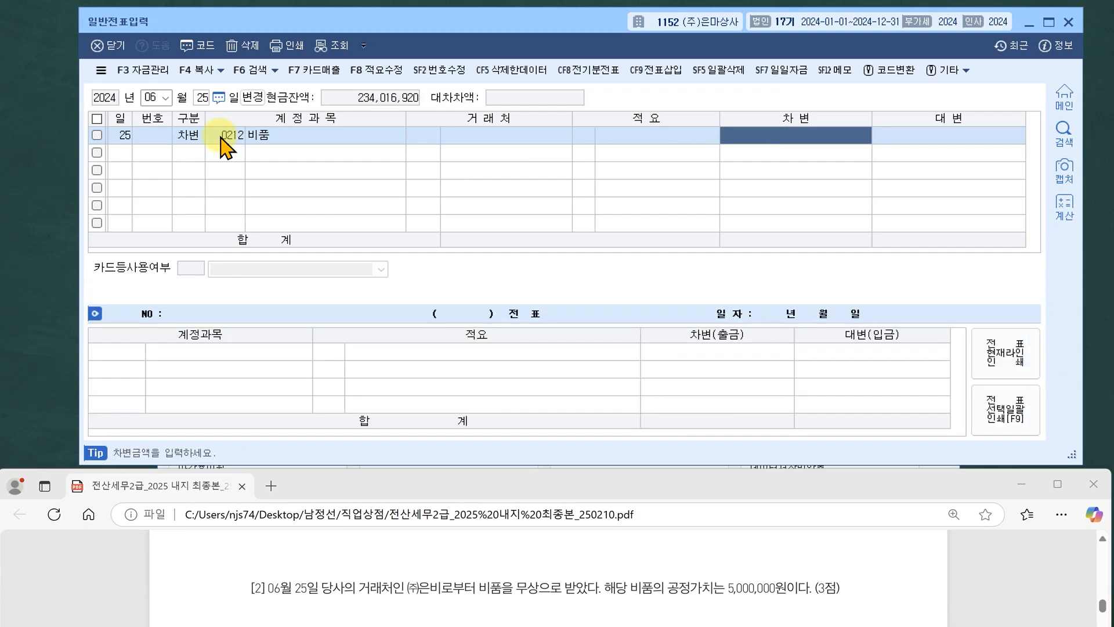
type("5")
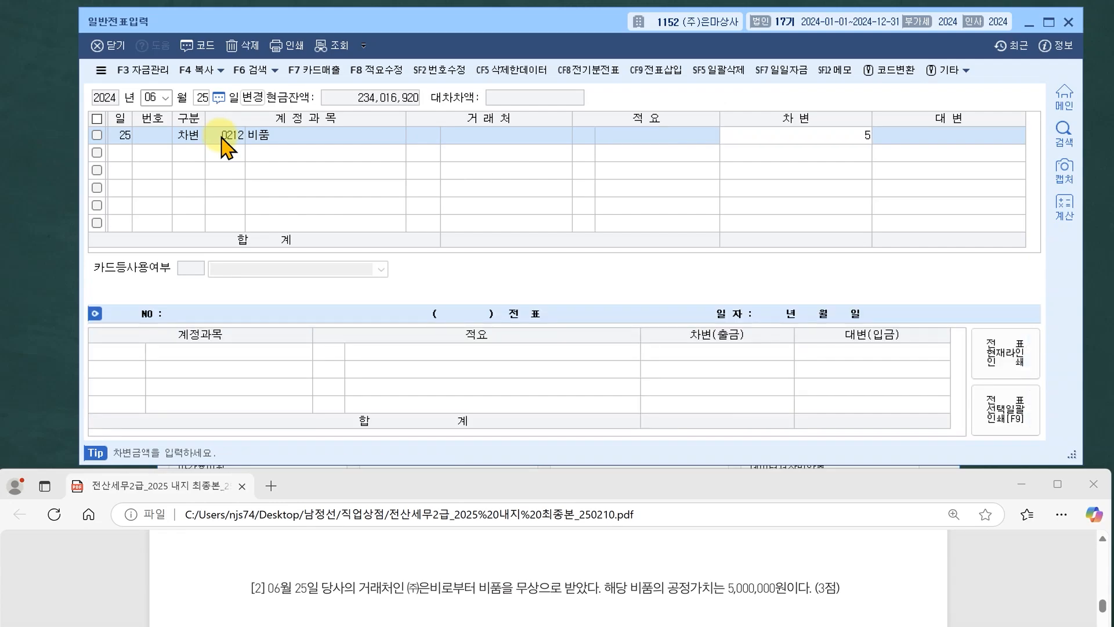
type(",000,000")
key("Return")
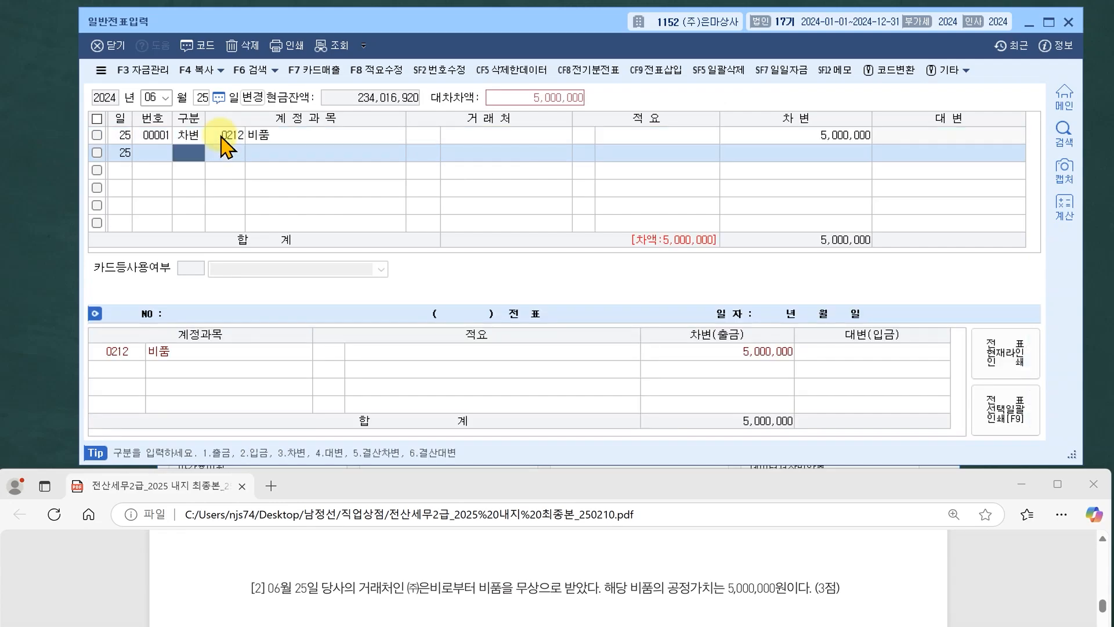
Add a credit line for account 0917 자산수증이익, found by searching 자산, with the amount 5,000,000, leaving the 거래처 and 적요 blank
type("4")
key("Return")
type("자산")
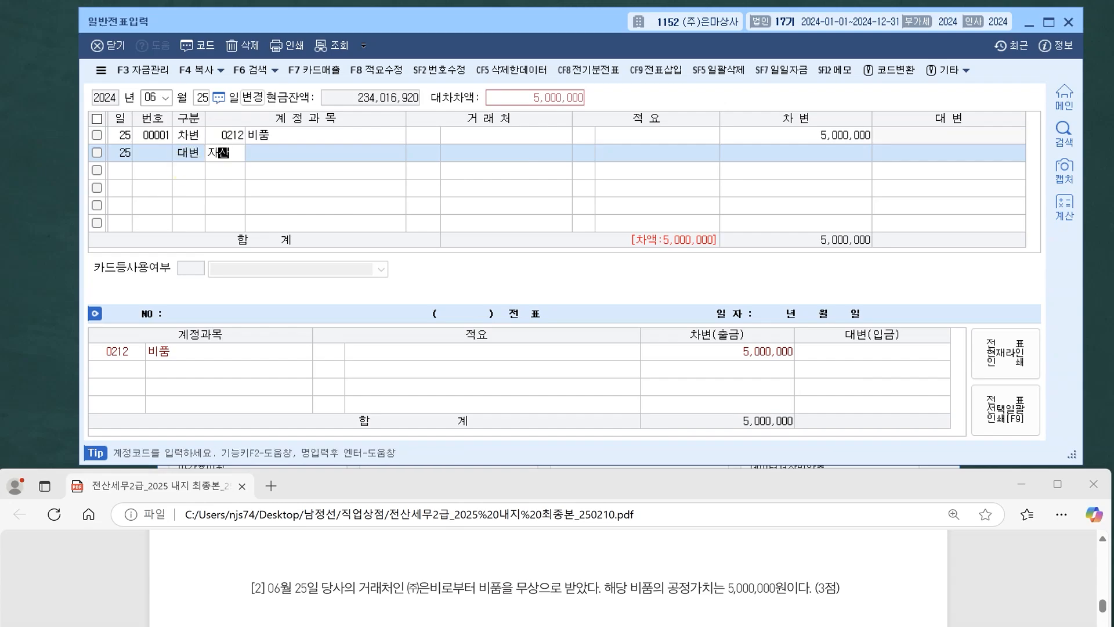
key("Return")
type("수")
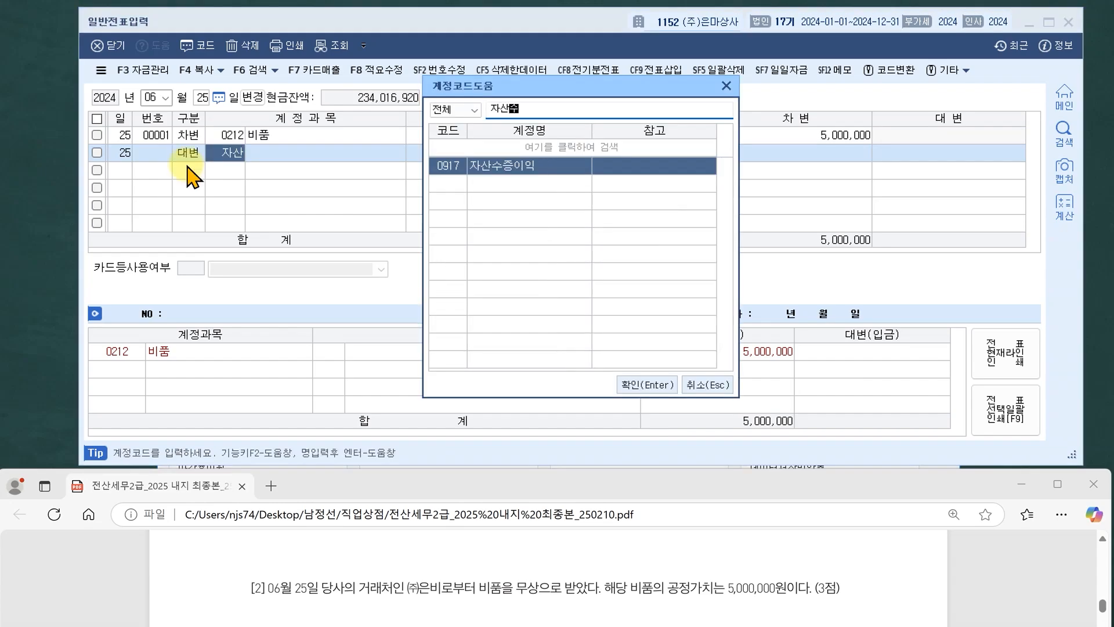
left_click(642, 383)
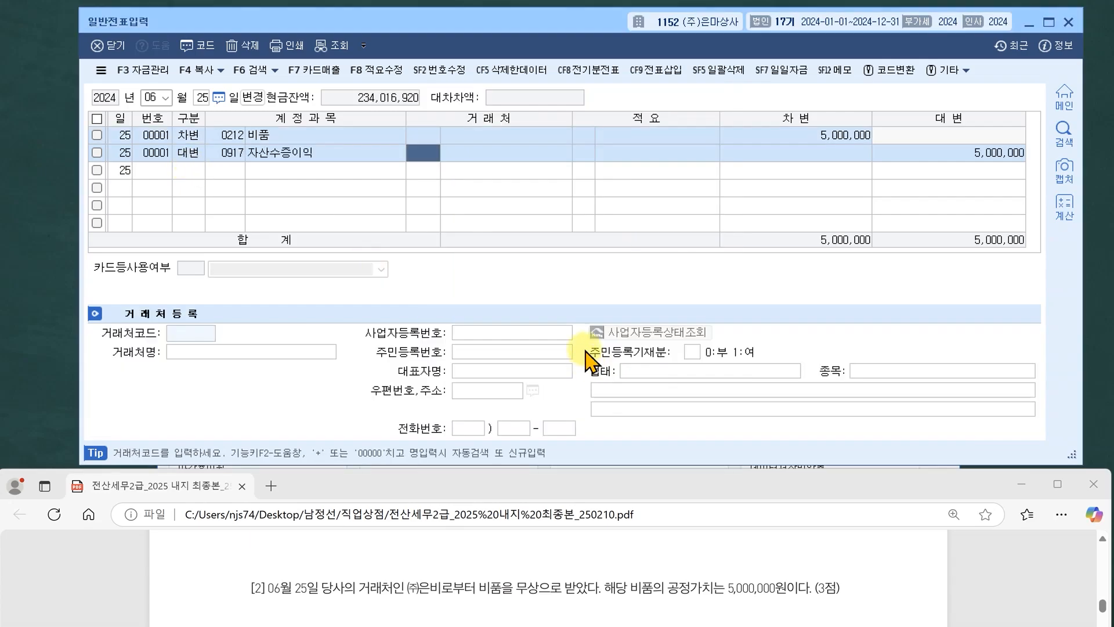
key("Return")
key("Return")
key("Return")
key("Return")
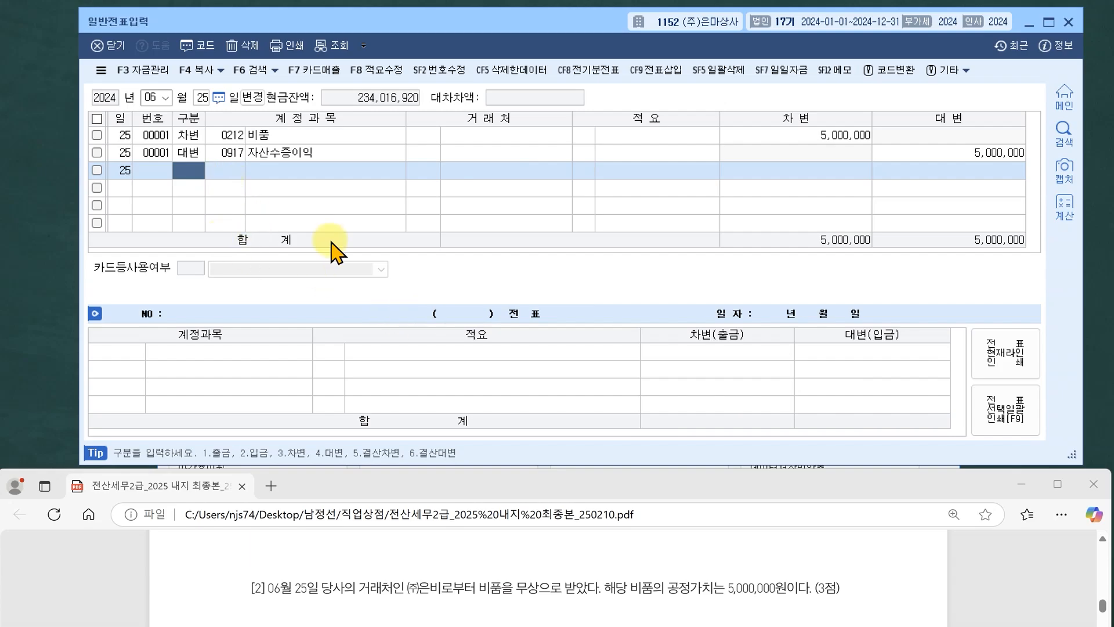
left_click(826, 136)
left_click(961, 155)
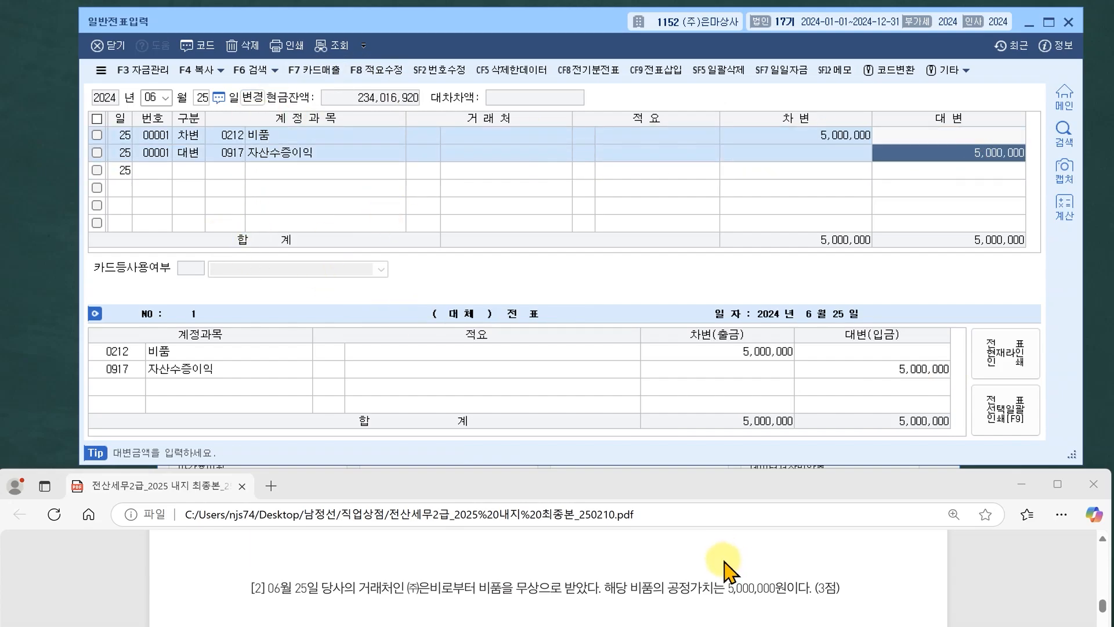
Bring question [3] into view in the exam PDF and set the general voucher date to August 2
scroll(677, 592, "down", 3)
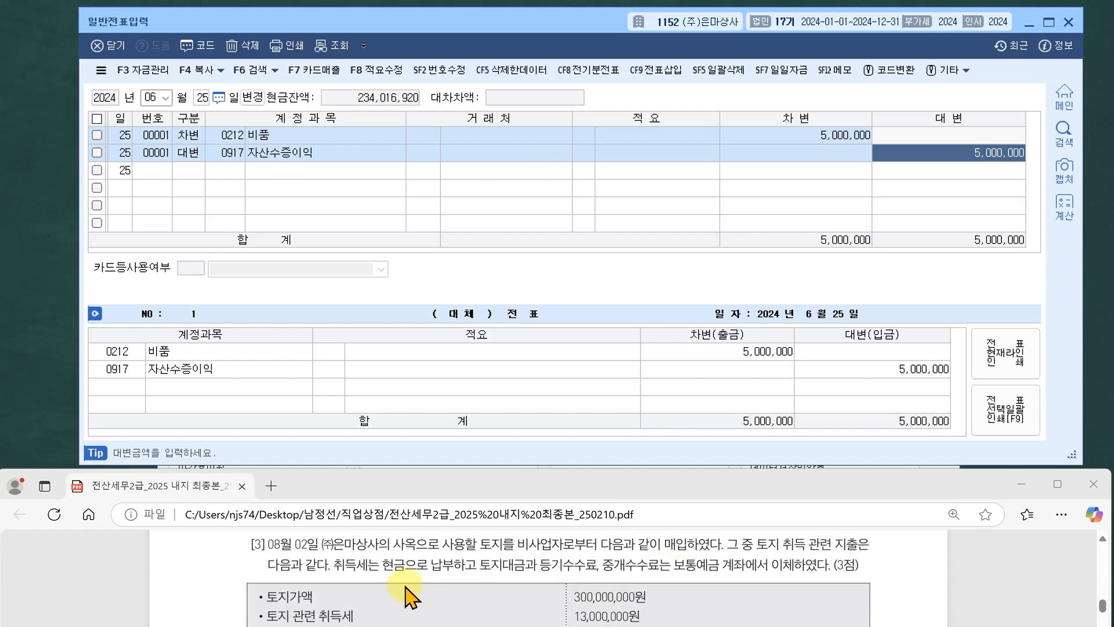
left_click(149, 100)
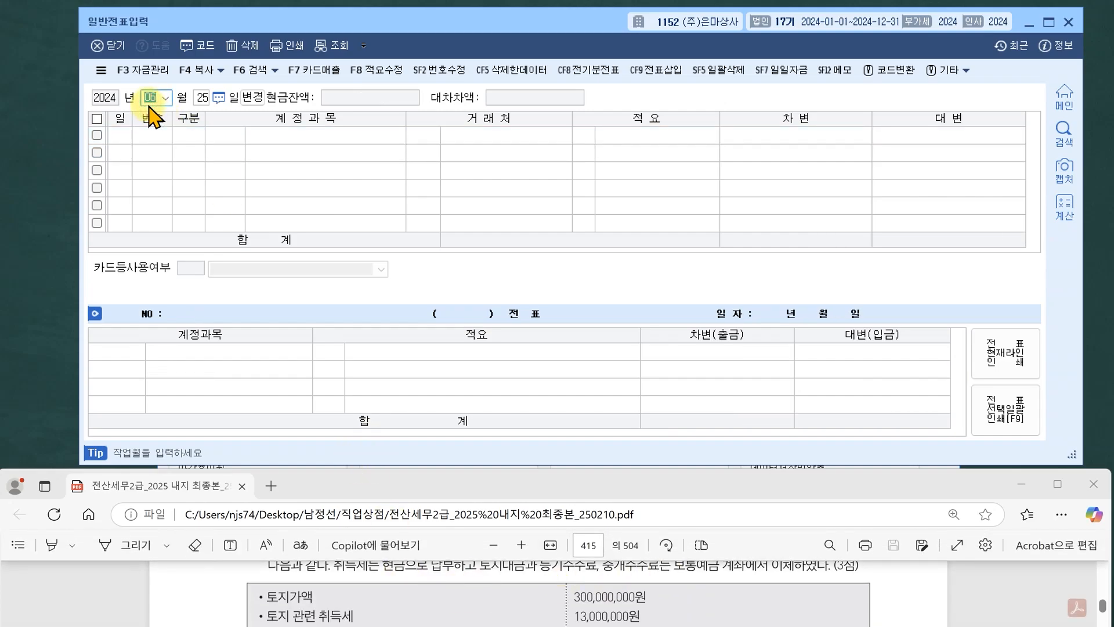
type("2")
key("Return")
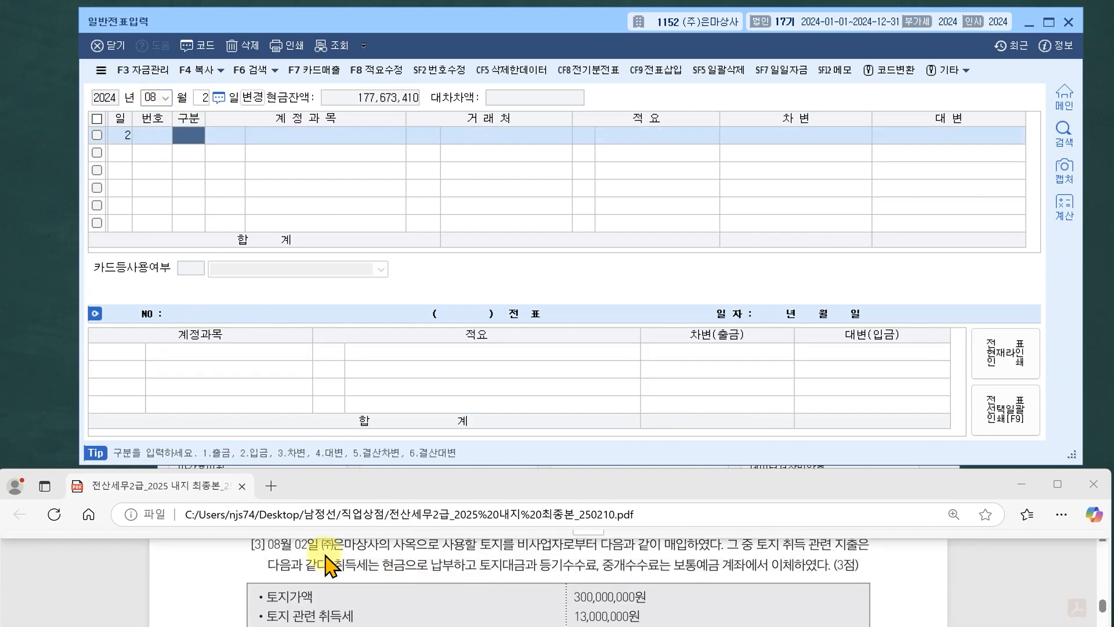
Read question [3] in the exam PDF, checking how each land acquisition cost is paid and the table of amounts
scroll(383, 598, "up", 1)
scroll(441, 601, "up", 1)
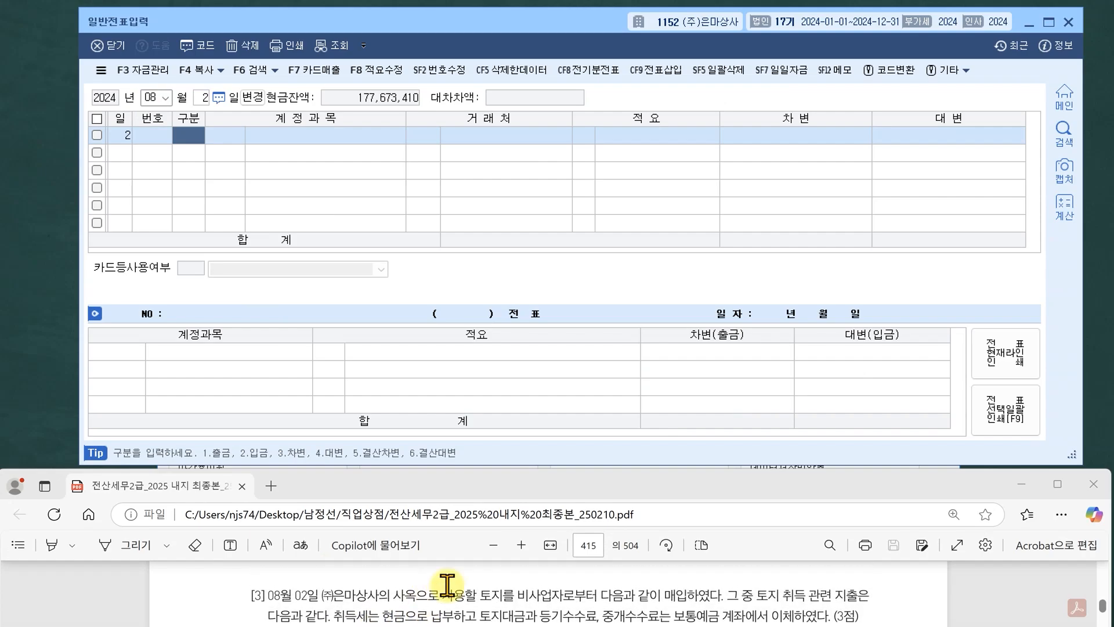
left_click_drag(443, 596, 503, 596)
right_click(754, 615)
left_click(746, 594)
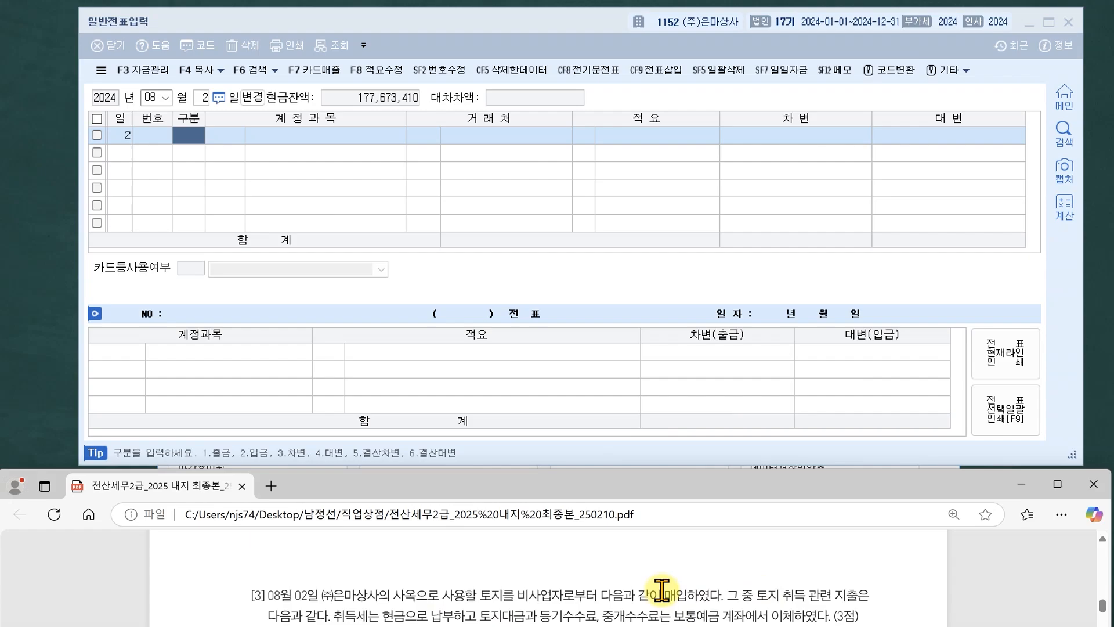
scroll(657, 593, "down", 1)
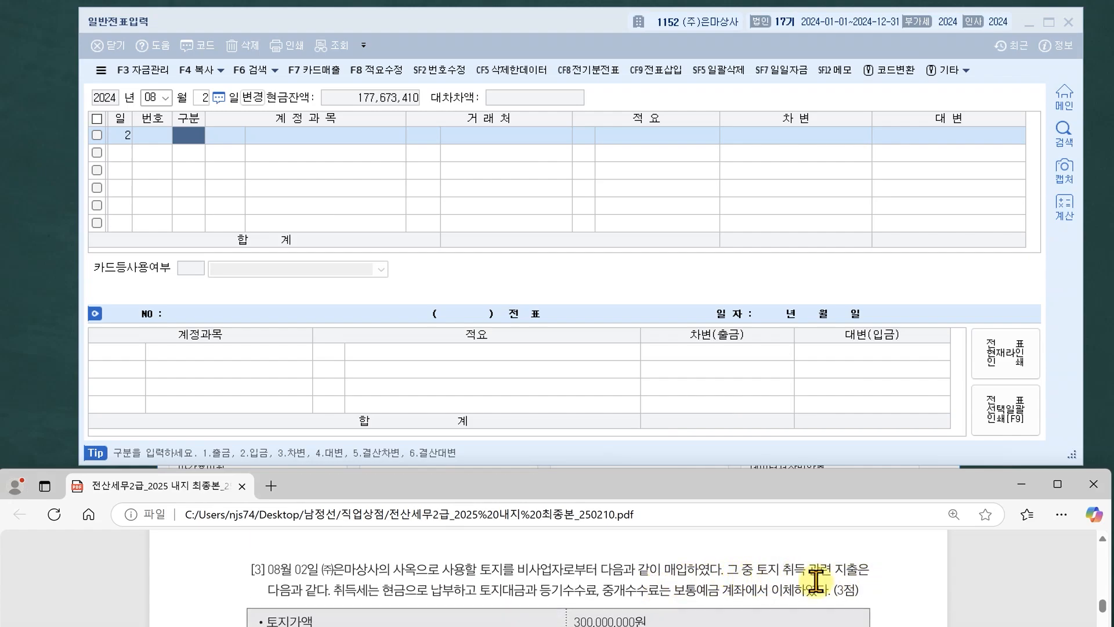
scroll(302, 589, "down", 1)
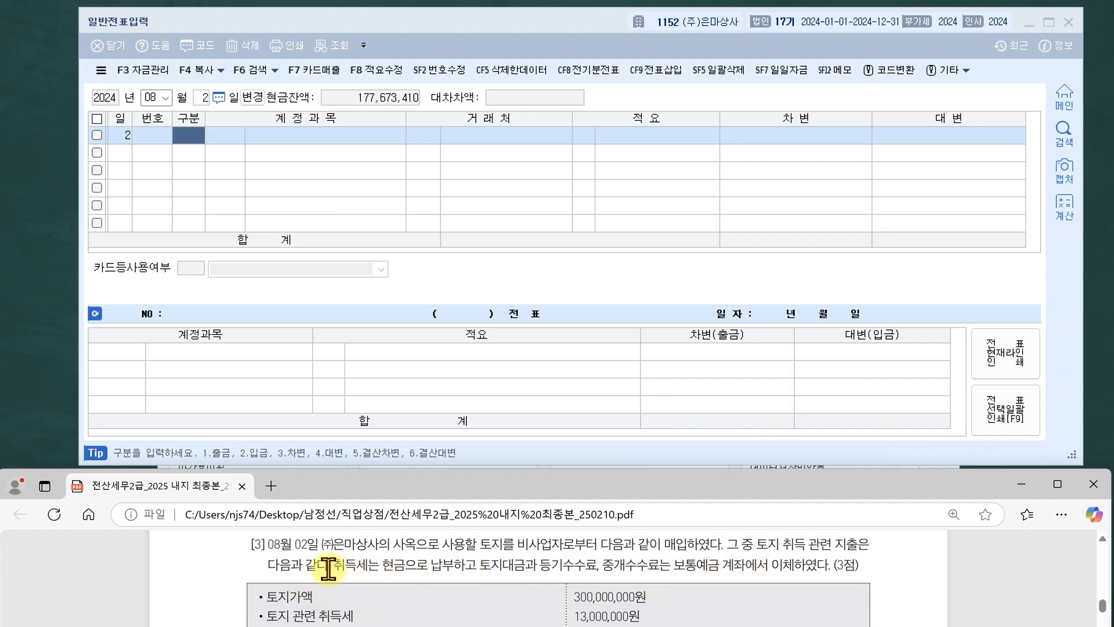
left_click_drag(328, 569, 443, 565)
right_click(443, 567)
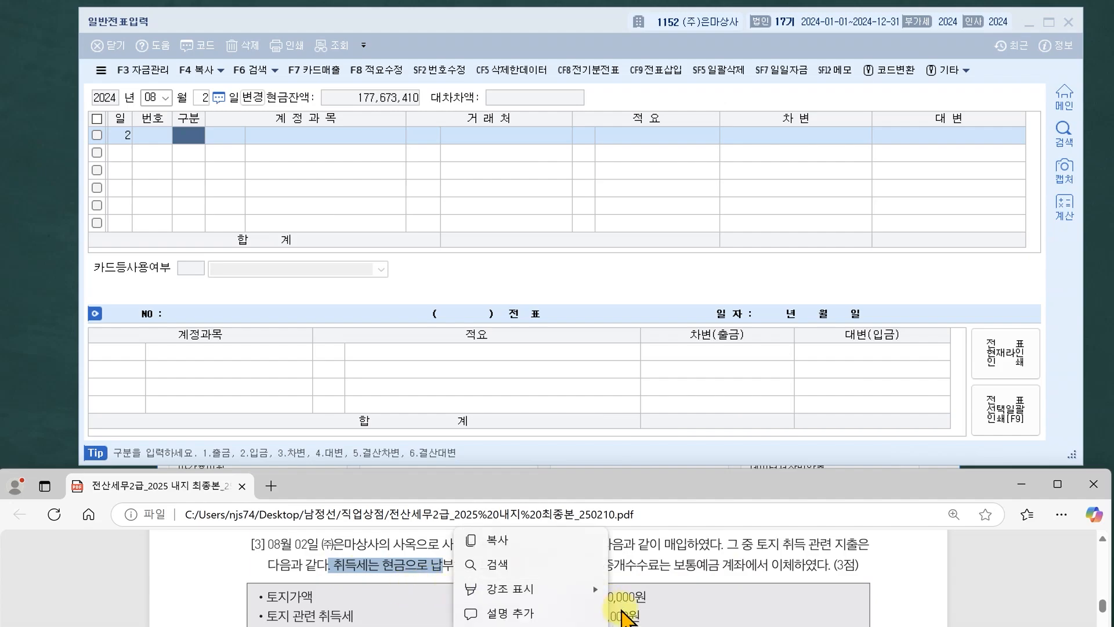
scroll(672, 597, "down", 3)
scroll(676, 601, "up", 1)
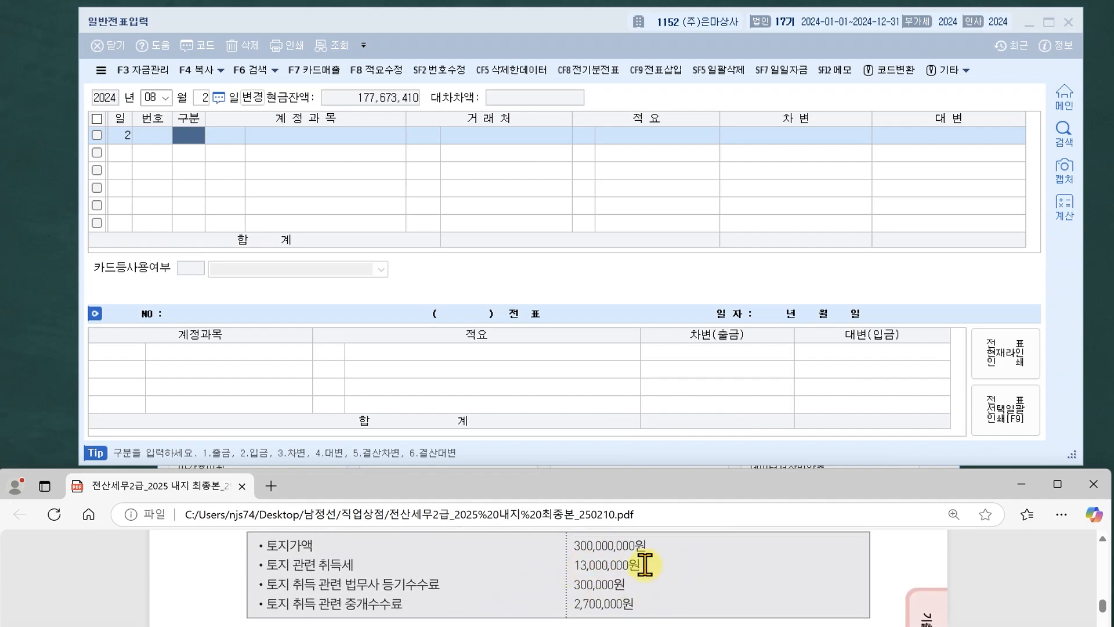
Add a credit (대변) line for account 0101 현금 with the amount 13,000,000, leaving the 거래처 and 적요 blank
left_click(195, 143)
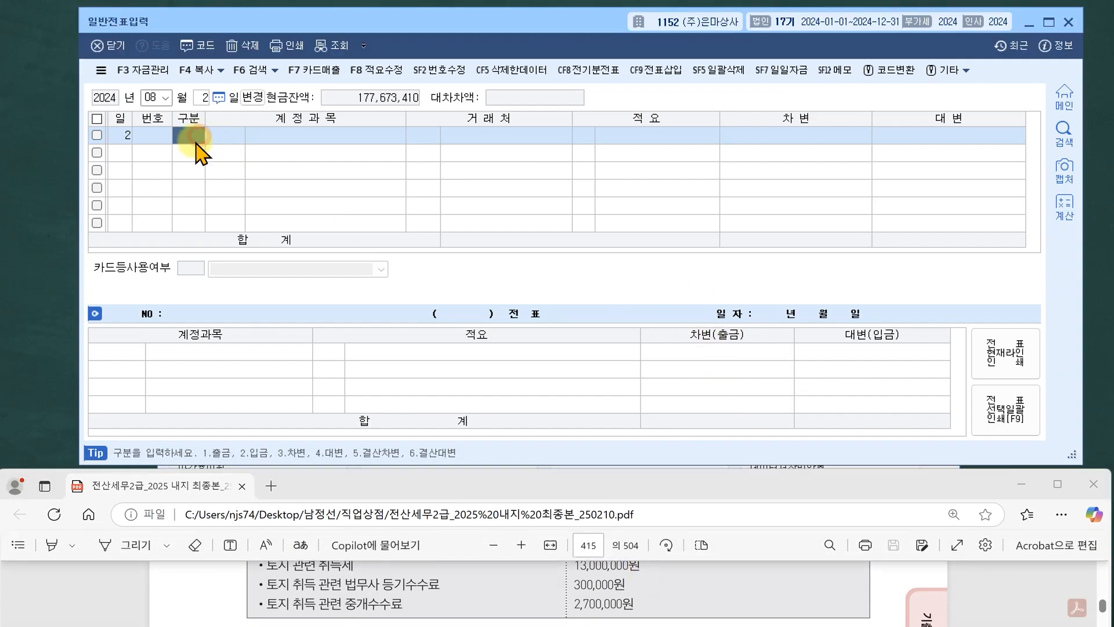
type("4")
key("Return")
type("101")
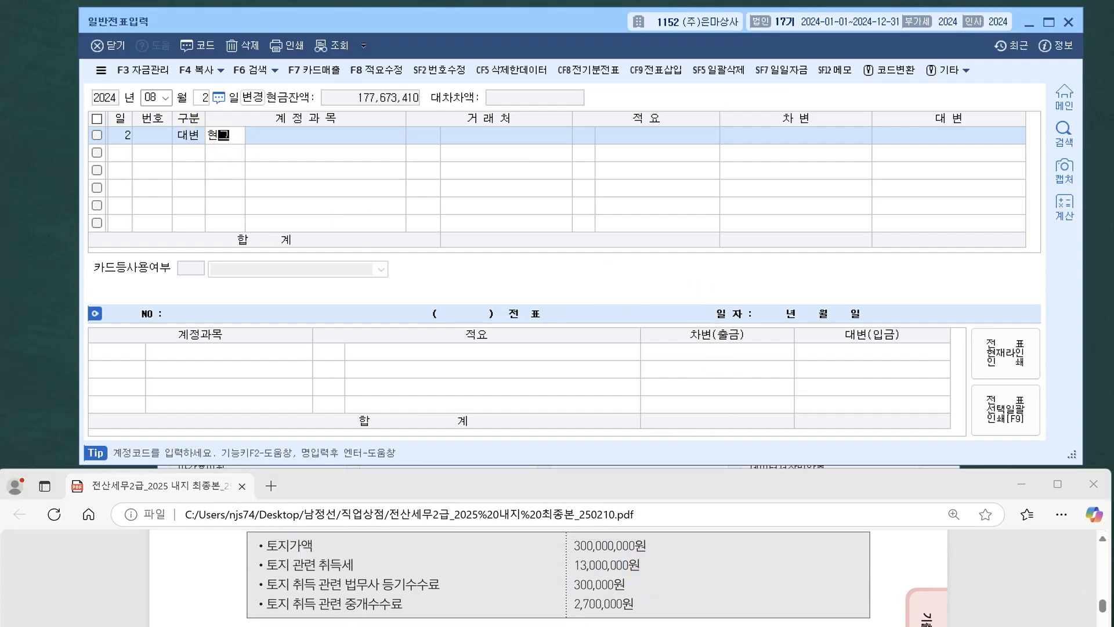
key("Return")
key("Return")
key("Return")
key("Return")
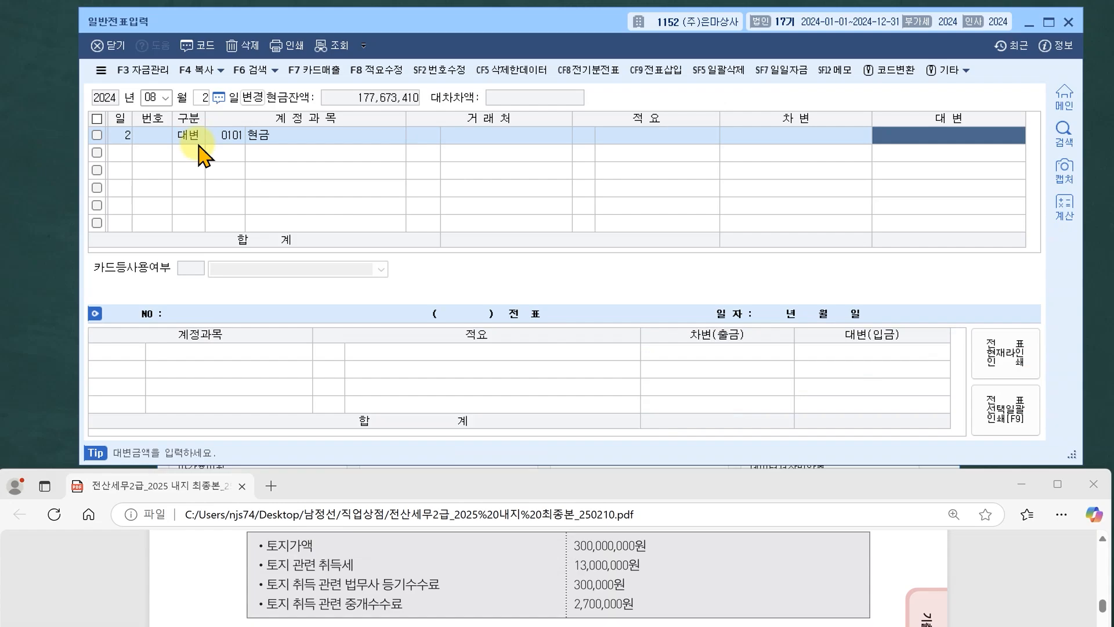
type("13")
key("Return")
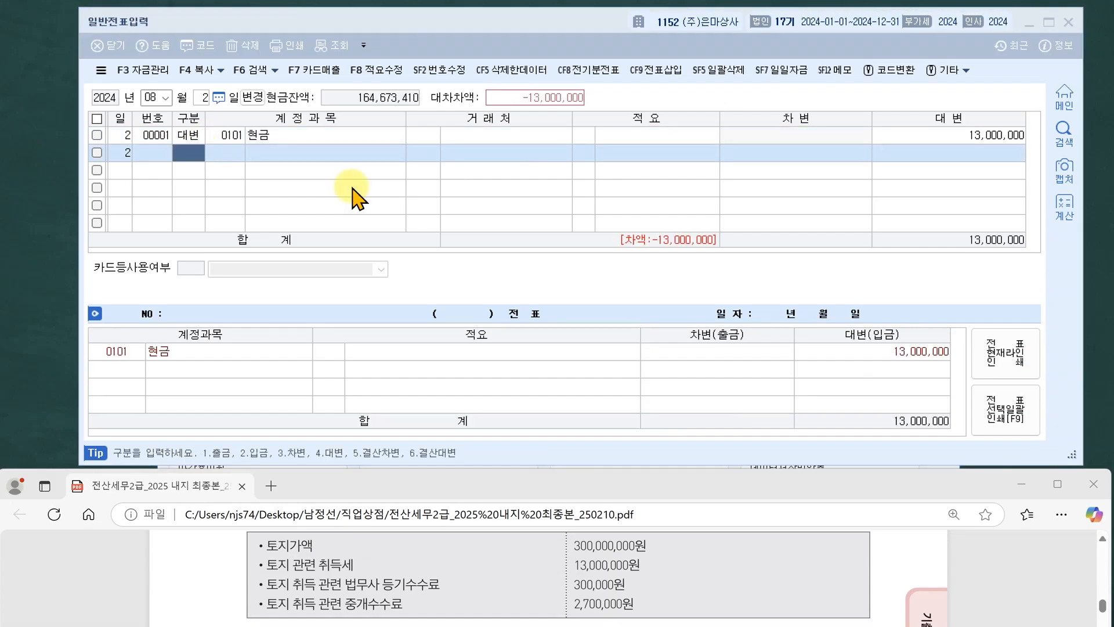
Add a credit line for account 0103 보통예금 with 303,000,000, covering question [3]'s land price, registration fee and brokerage fee
left_click(191, 156)
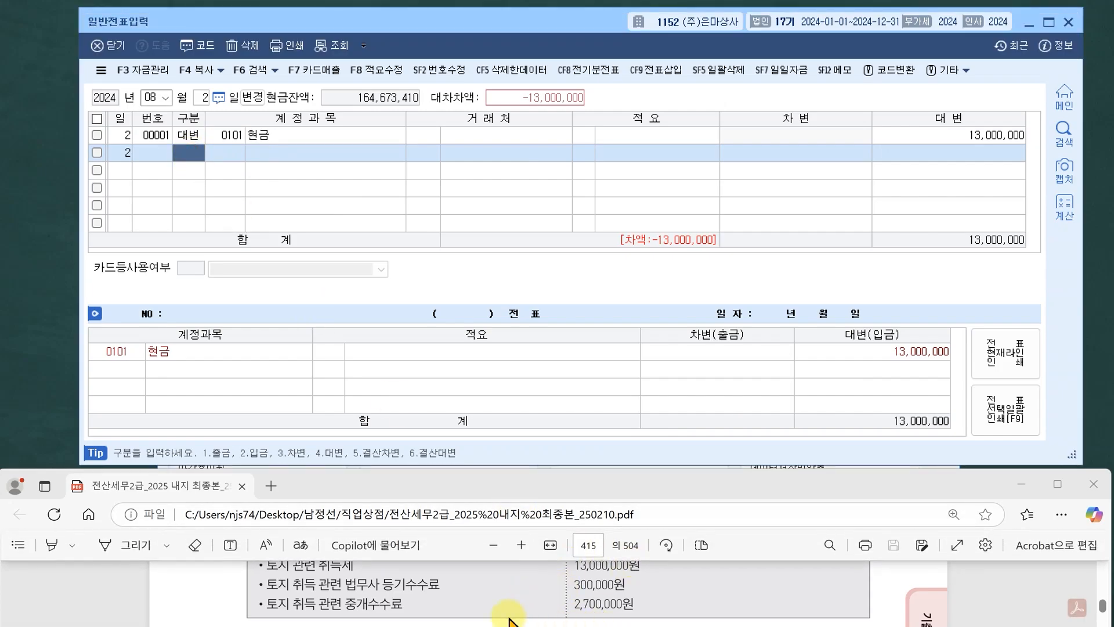
scroll(425, 594, "up", 2)
double_click(637, 596)
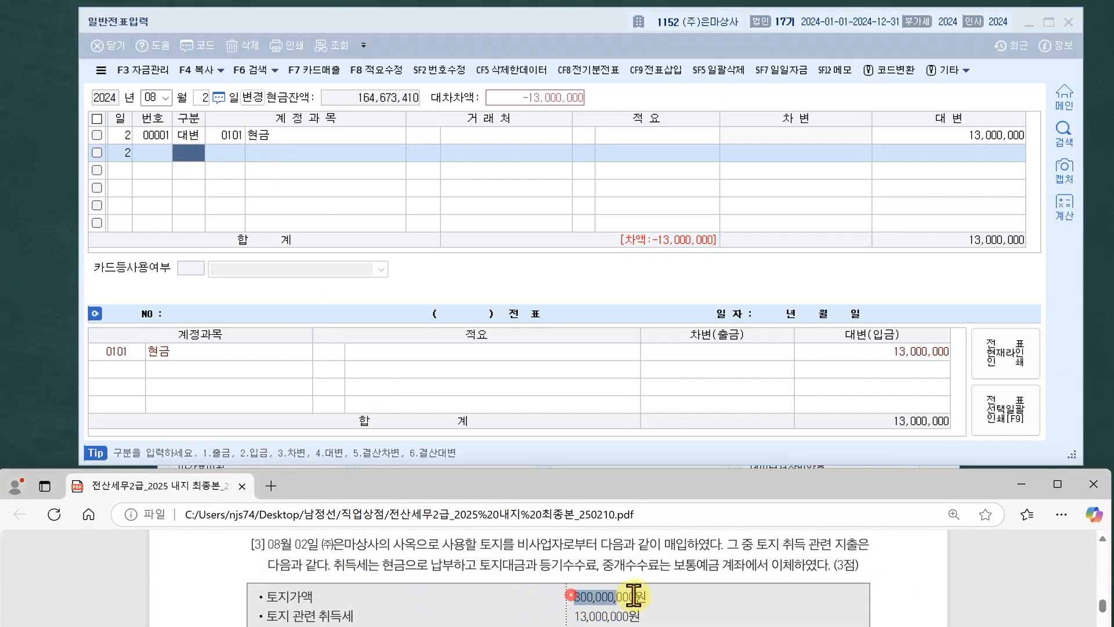
scroll(665, 596, "down", 1)
double_click(573, 585)
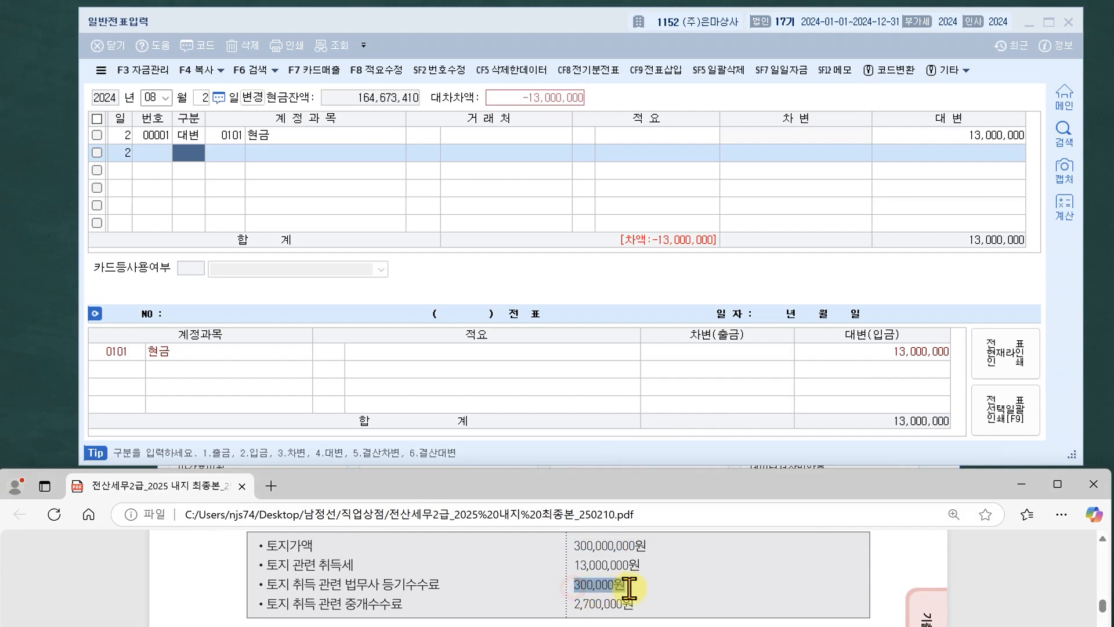
double_click(578, 604)
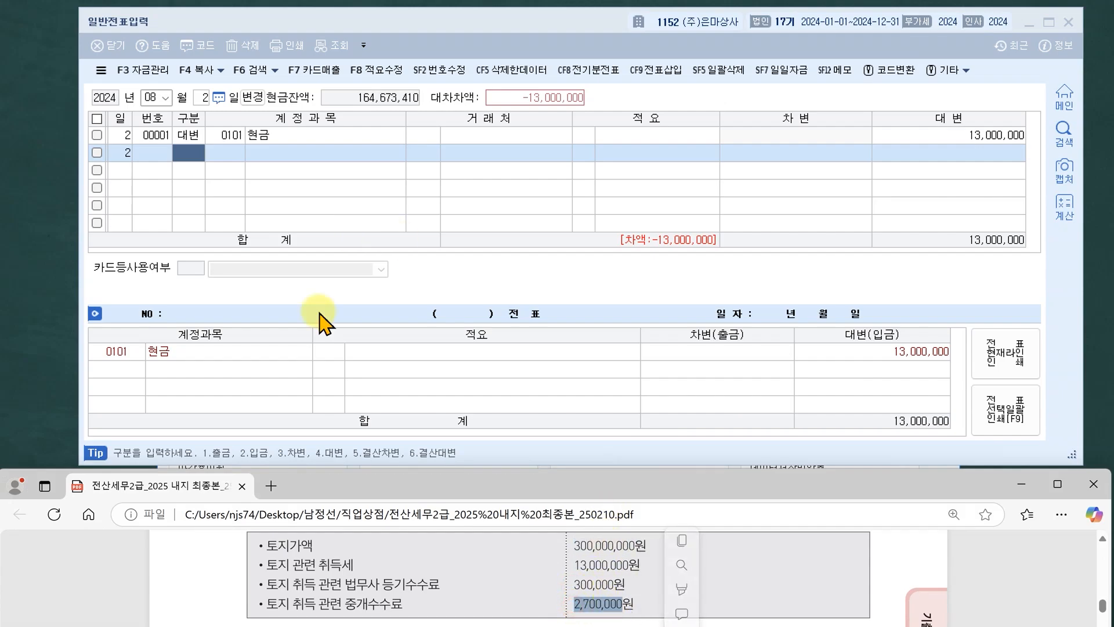
left_click(189, 152)
type("4")
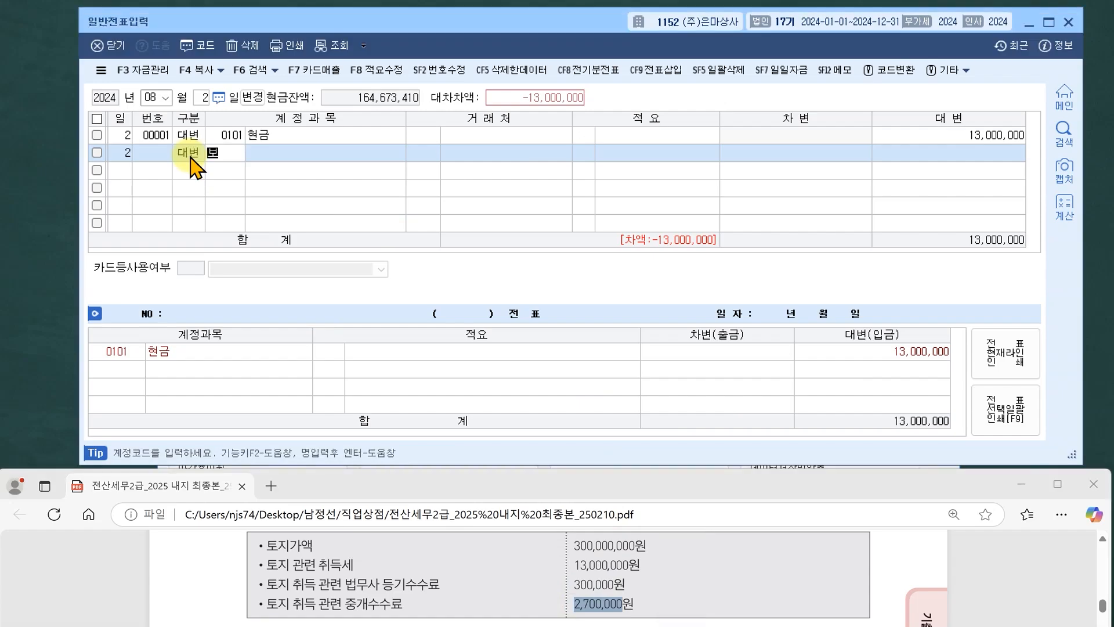
key("Return")
key("Return")
key("Return")
key("Return")
key("Return")
type("303,000,000")
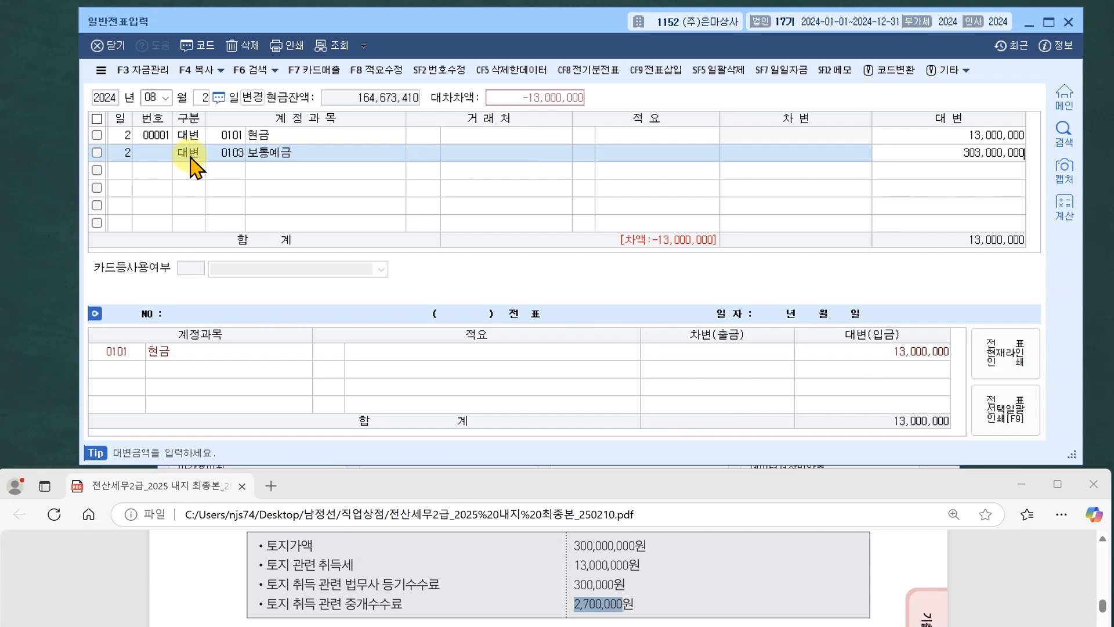
key("Return")
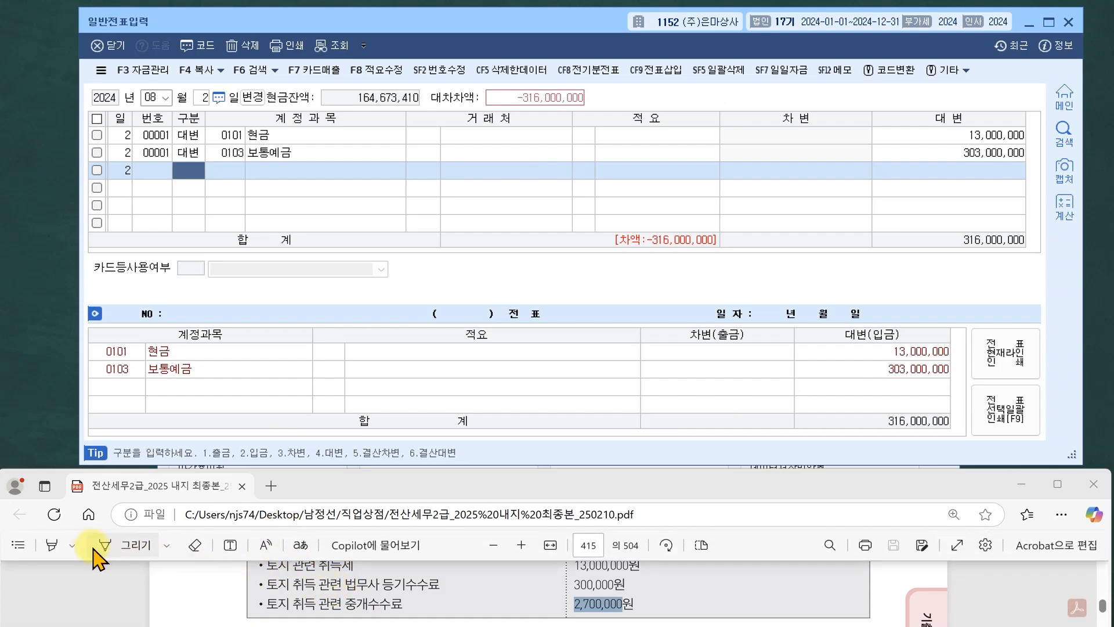
Highlight 취득세, 법무사 등기수수료, 중개수수료 and 토지가액 in yellow in question [3]'s cost table
left_click(51, 545)
left_click_drag(318, 564, 445, 591)
left_click_drag(345, 601, 399, 601)
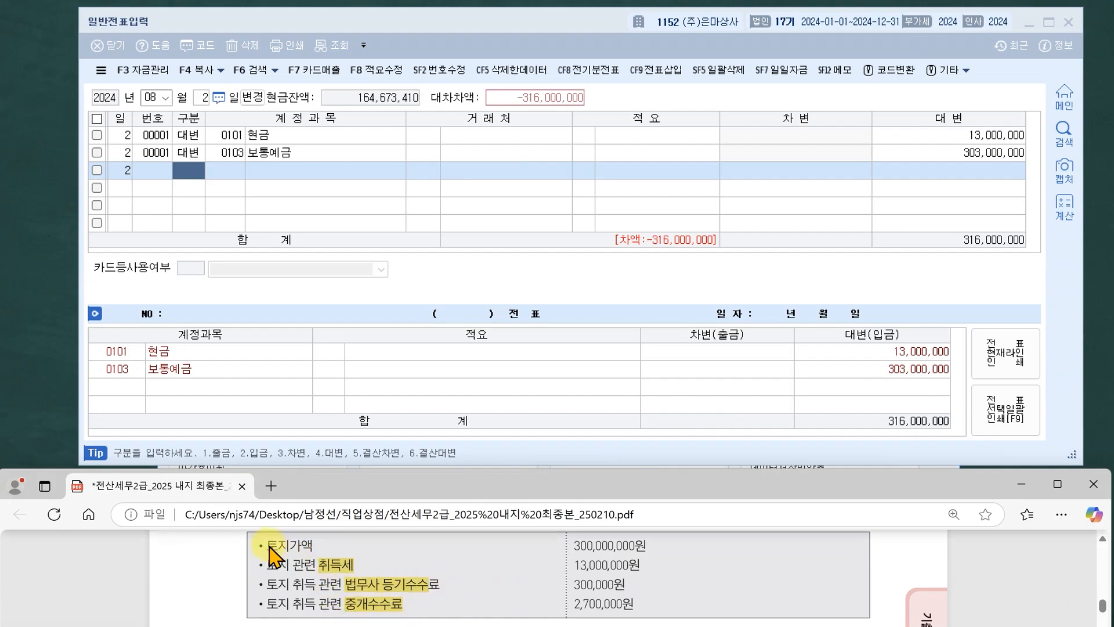
scroll(267, 606, "up", 1)
left_click_drag(263, 598, 306, 596)
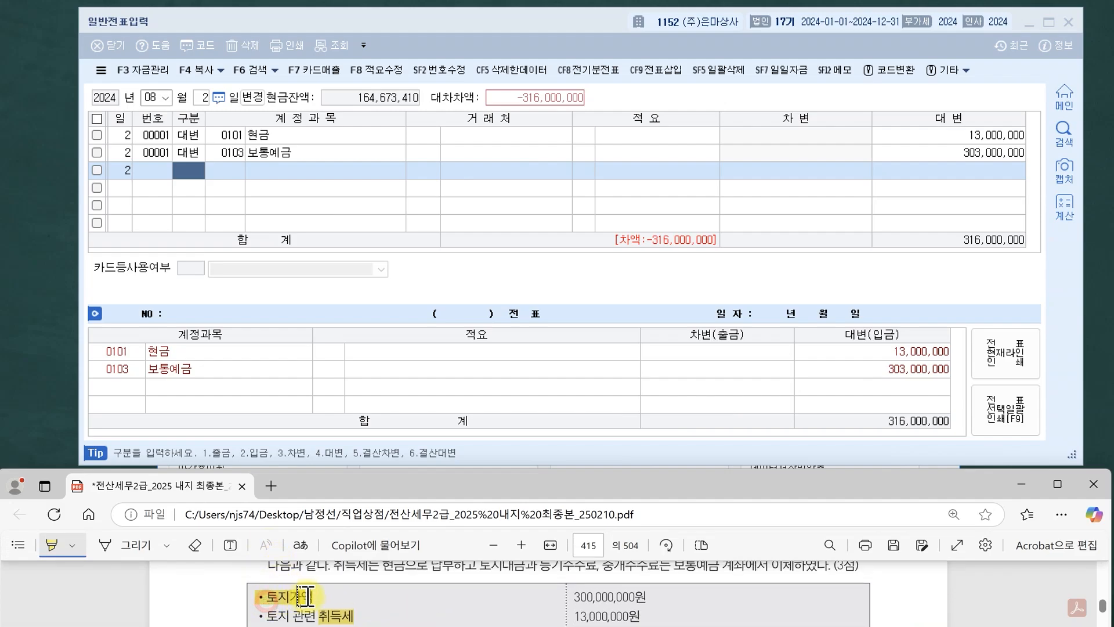
scroll(382, 591, "down", 1)
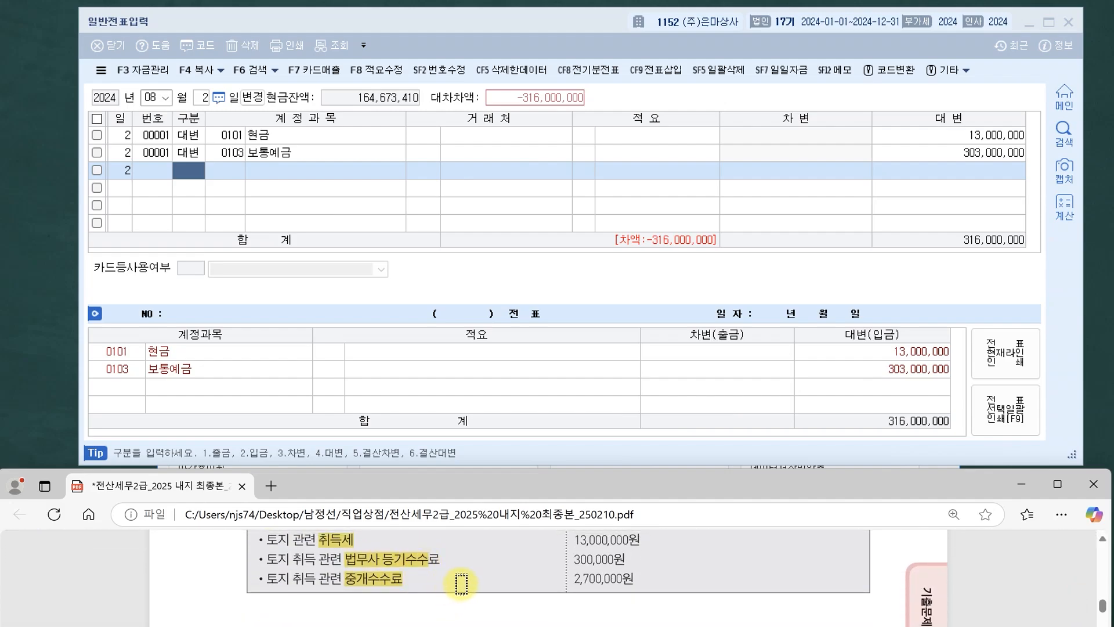
scroll(462, 583, "up", 1)
Add a debit (차변) line for account 0201 토지 with the amount 316,000,000, leaving the 거래처 and 적요 blank
left_click(193, 173)
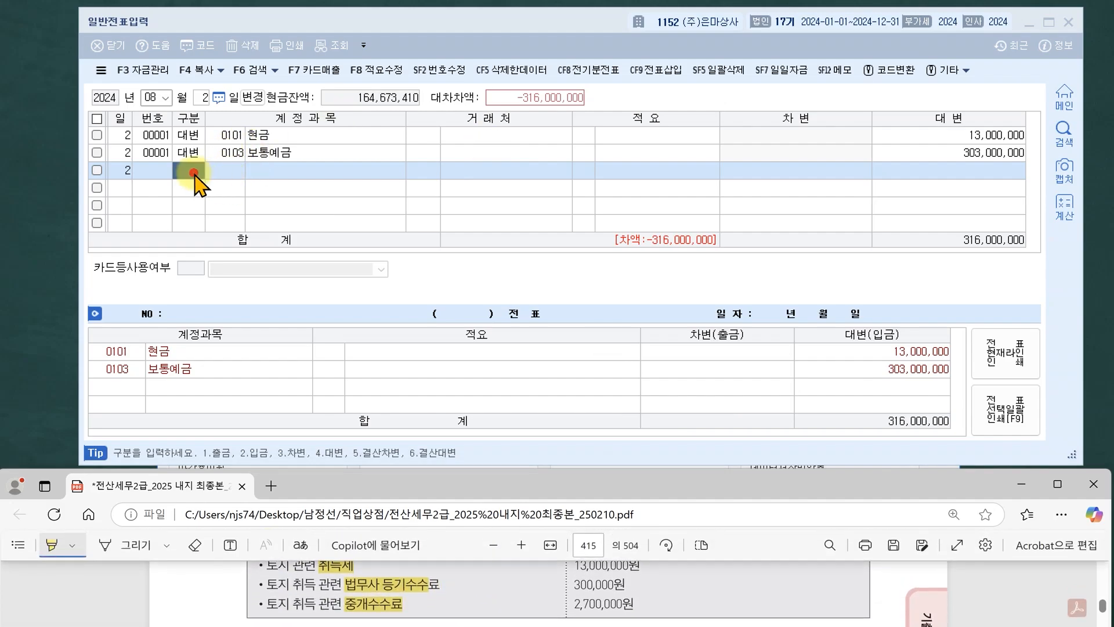
type("3")
key("Return")
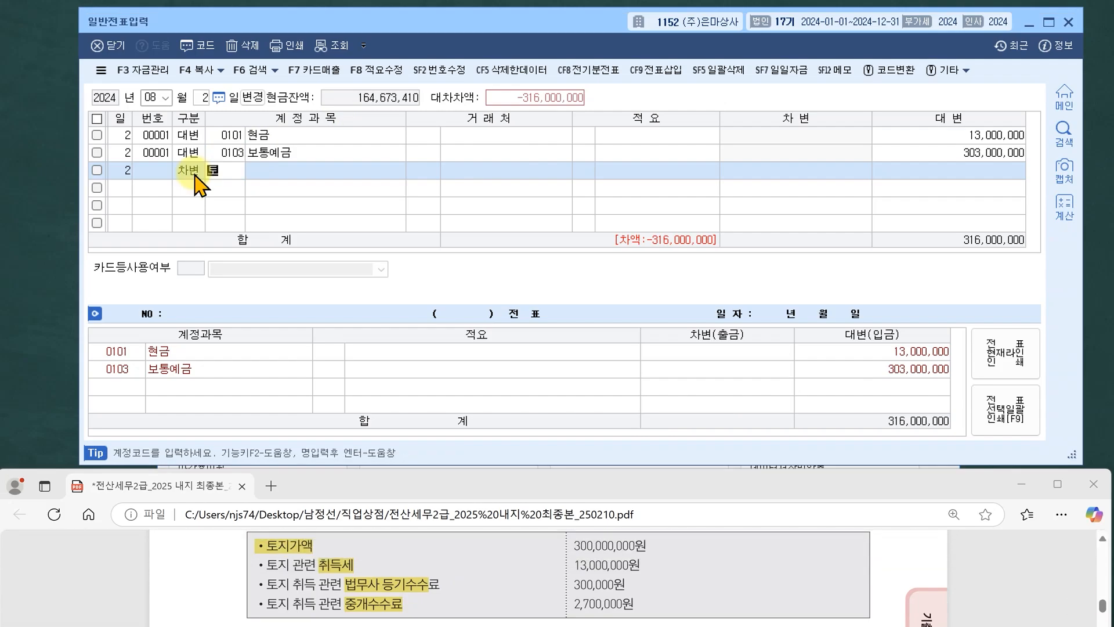
type("토지")
key("Return")
key("Return")
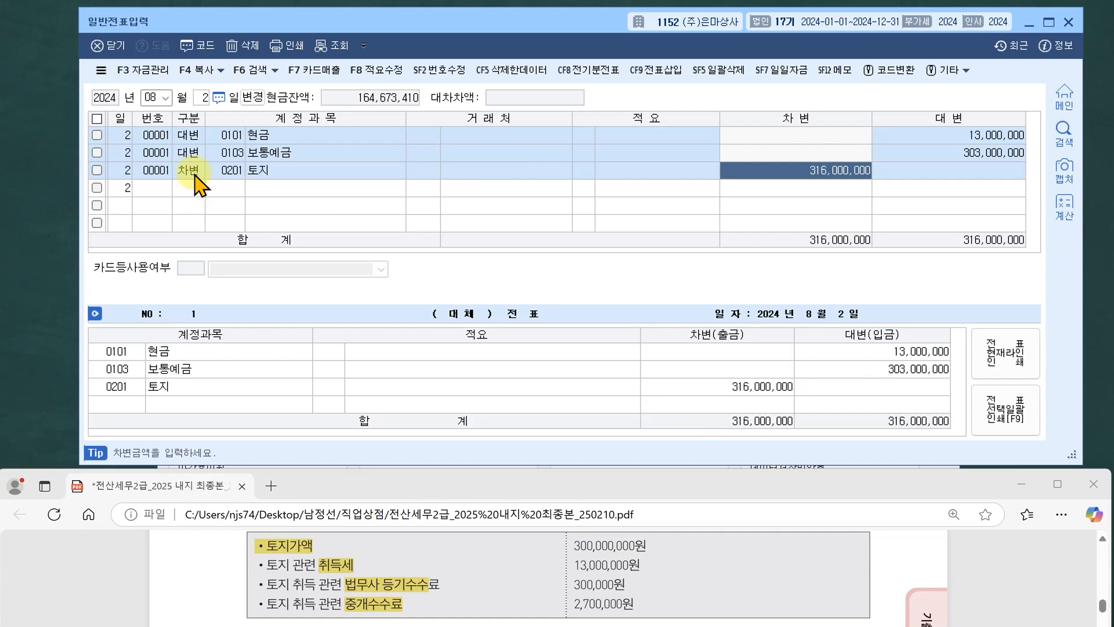
key("Return")
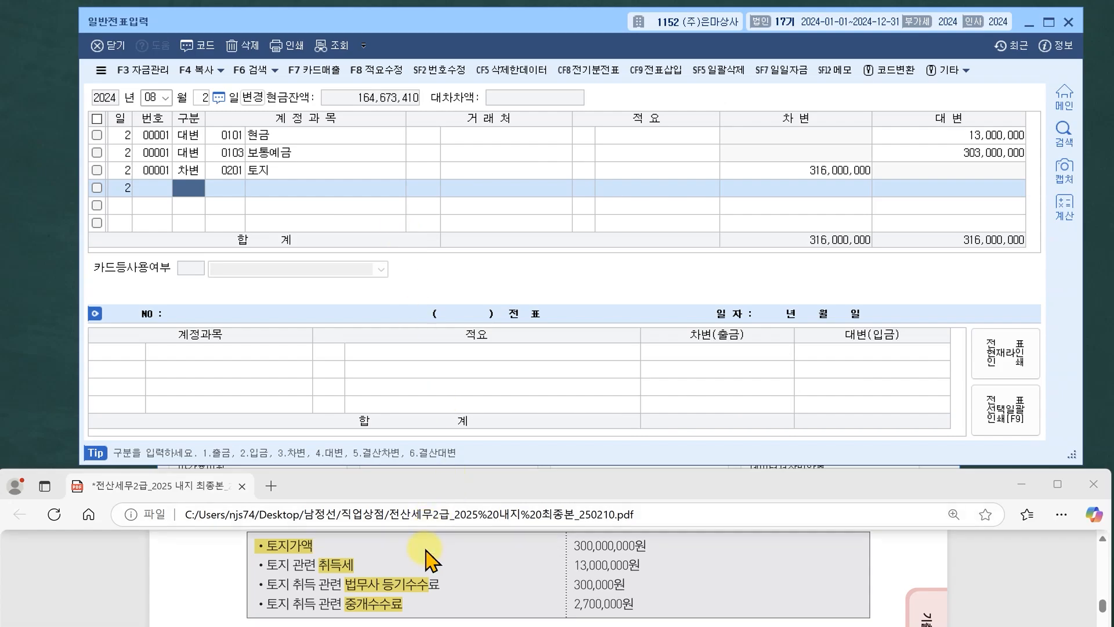
Bring question [4] into view in the exam PDF and set the general voucher date to August 10
scroll(436, 579, "down", 3)
scroll(432, 580, "up", 1)
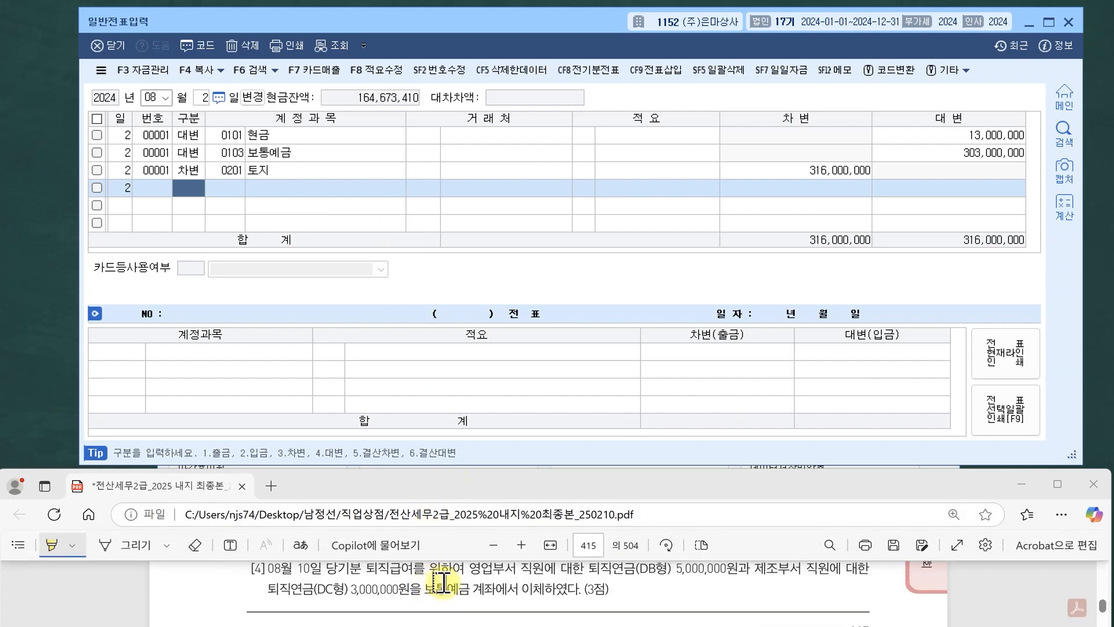
left_click(201, 97)
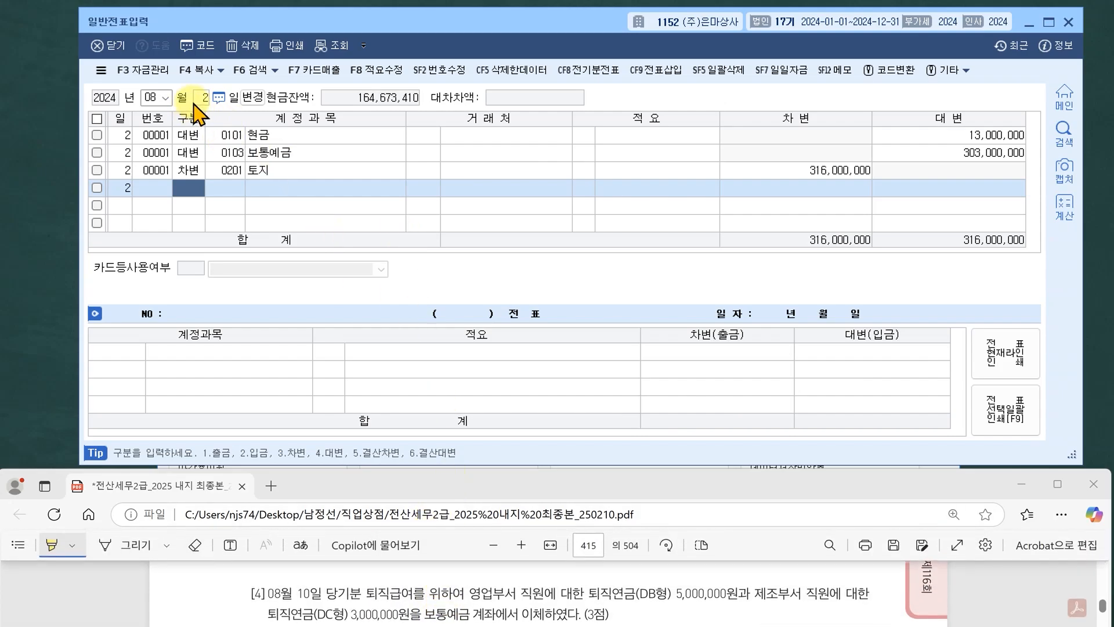
type("10")
key("Return")
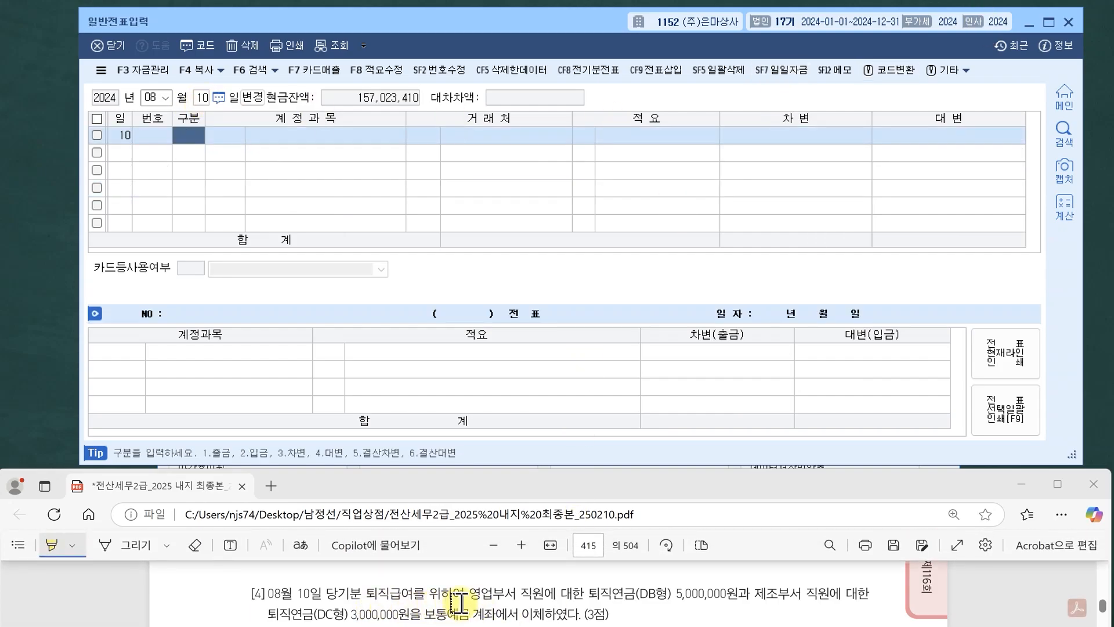
Highlight 영업부서, 퇴직연금(DB형) and the second line on the 퇴직연금(DC형) transfer from 보통예금 in question [4]
left_click_drag(468, 594, 520, 594)
left_click_drag(589, 595, 670, 594)
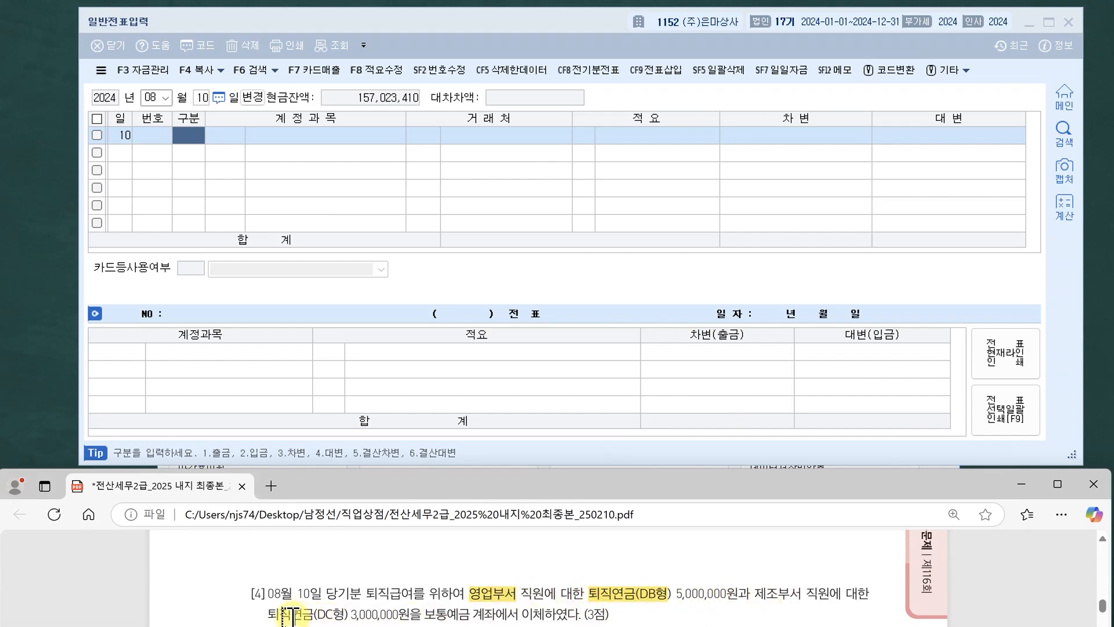
left_click_drag(268, 614, 610, 614)
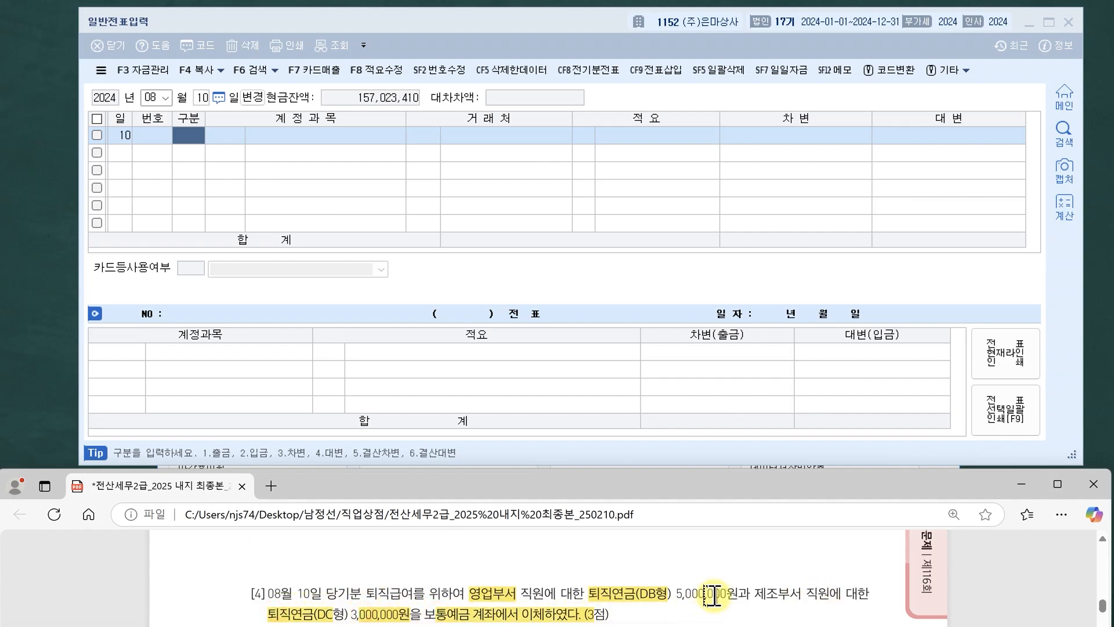
Add an August 10 credit line for account 0103 보통예금 with the amount 8,000,000, leaving the 거래처 and 적요 blank
left_click(187, 138)
type("4보통")
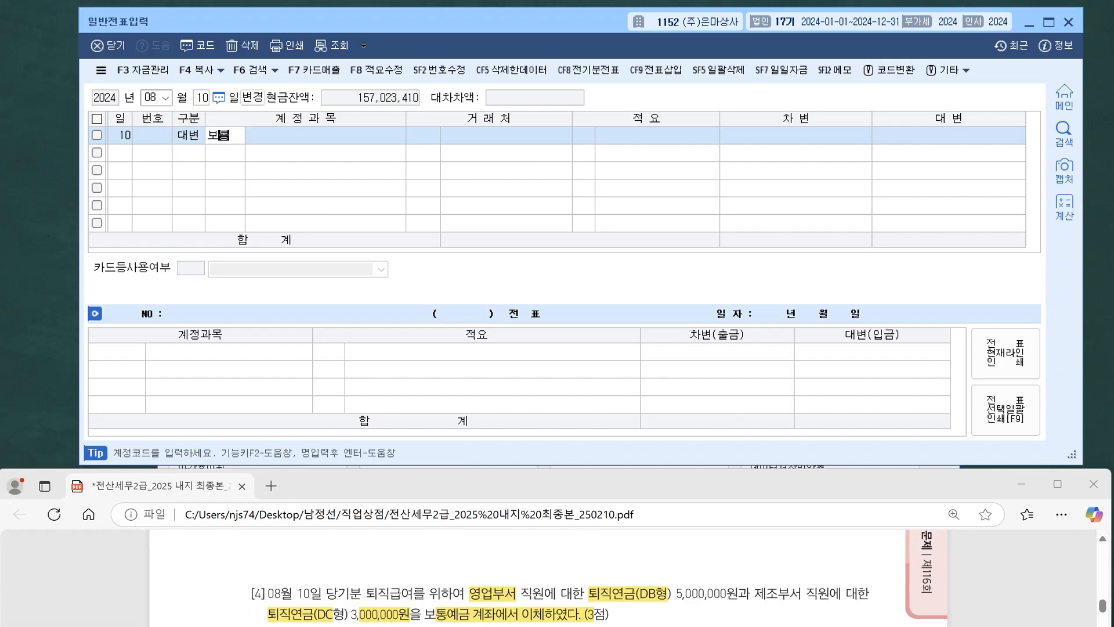
key("Return")
key("Return")
key("Return")
key("Return")
type("8000000")
key("Return")
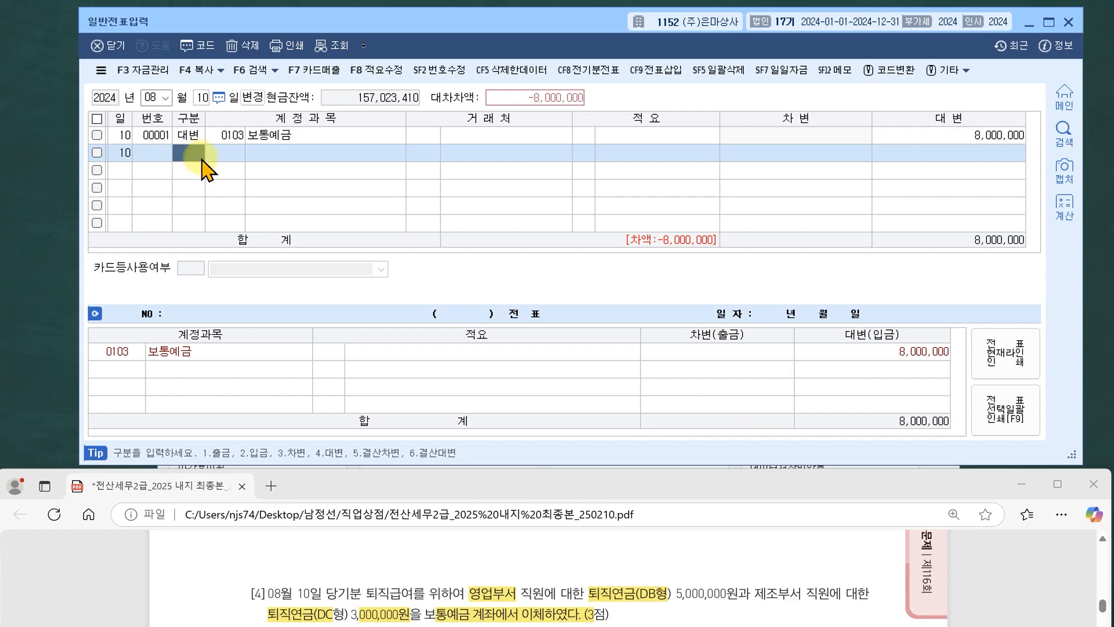
Add an August 10 debit (차변) line for account 0186 퇴직연금운용자산 with the amount 5,000,000, leaving the 거래처 and 적요 blank
type("3")
key("Return")
type("퇴직")
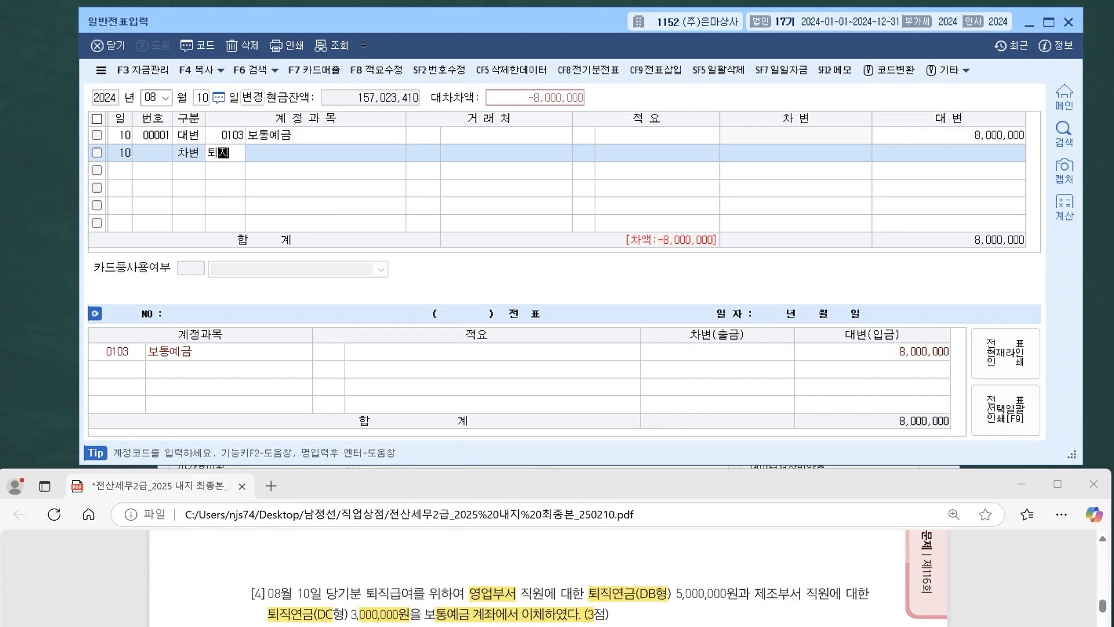
type("연")
key("Return")
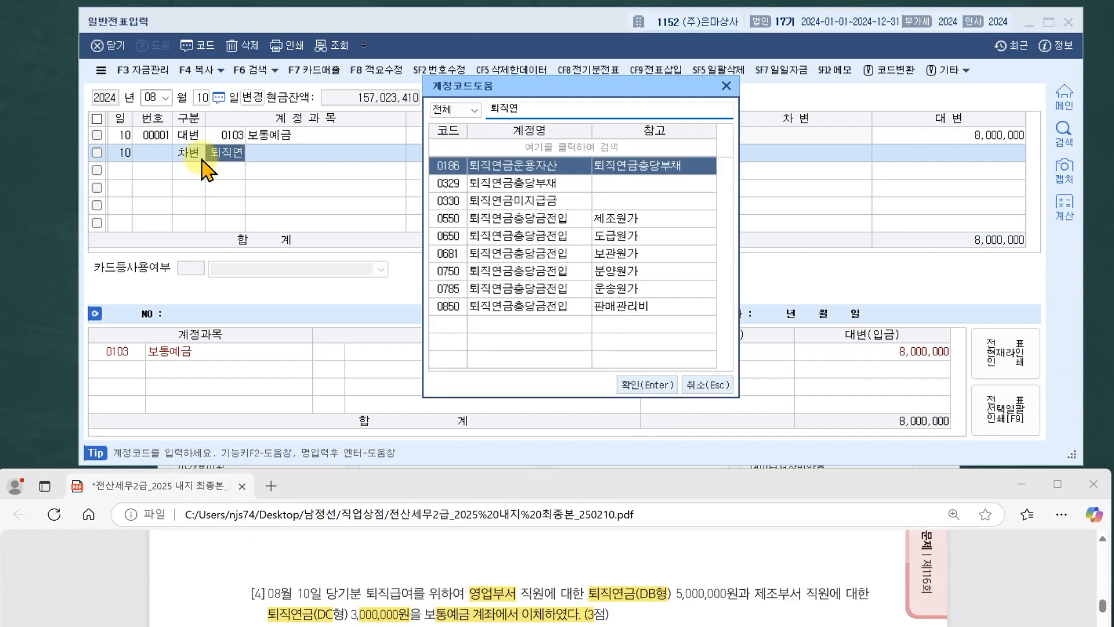
key("Return")
key("Return")
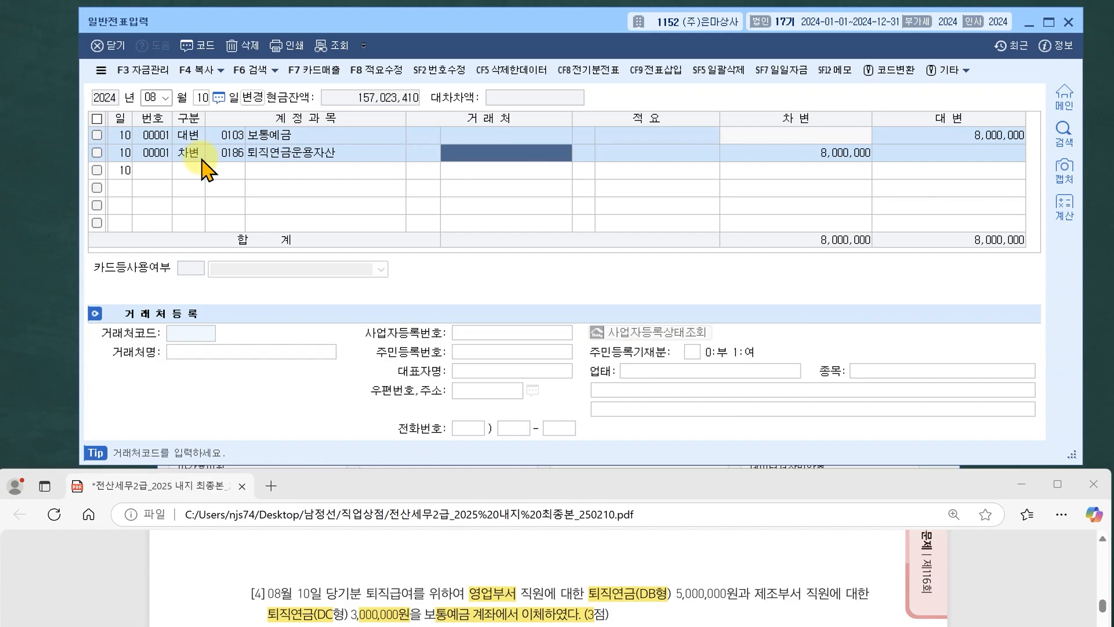
key("Return")
key("Return")
type("5,000,000")
key("Return")
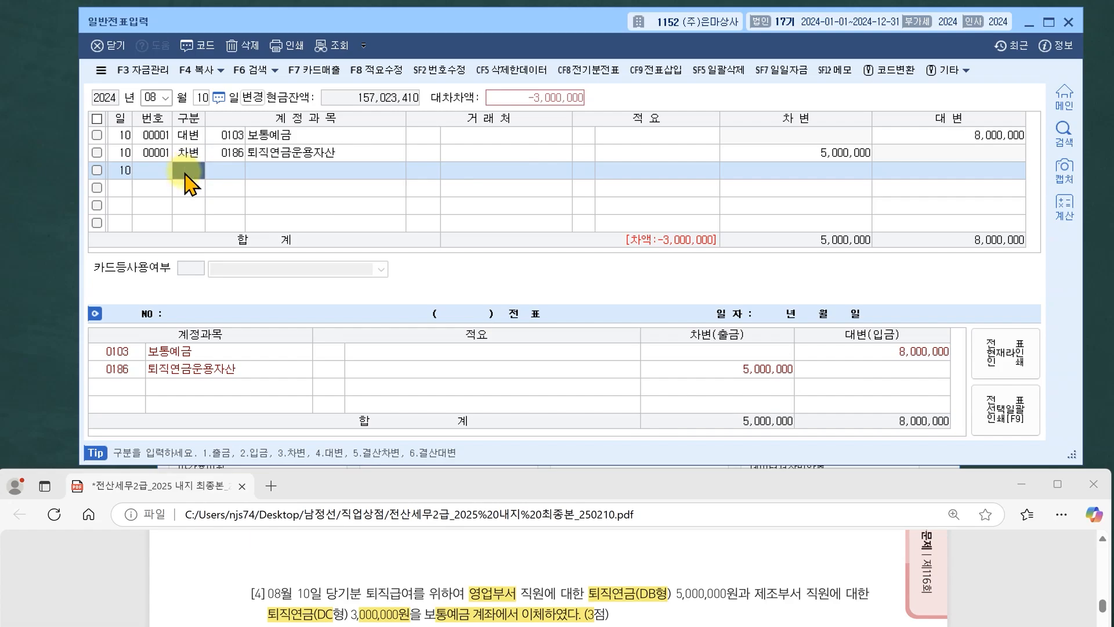
Add a debit line for account 0508 퇴직급여 (제조원가) with the amount 3,000,000 and check the August 10 voucher's lines
type("3")
key("Return")
type("퇴직")
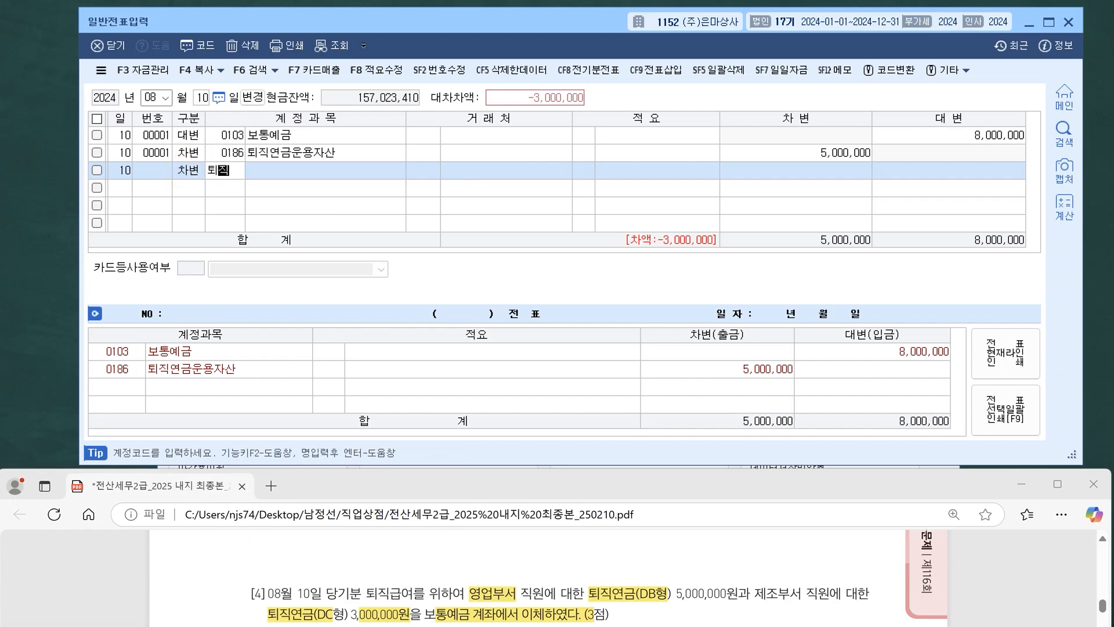
key("Return")
type("ㄱ,ㅂ")
key("BackSpace")
key("BackSpace")
key("BackSpace")
type("급")
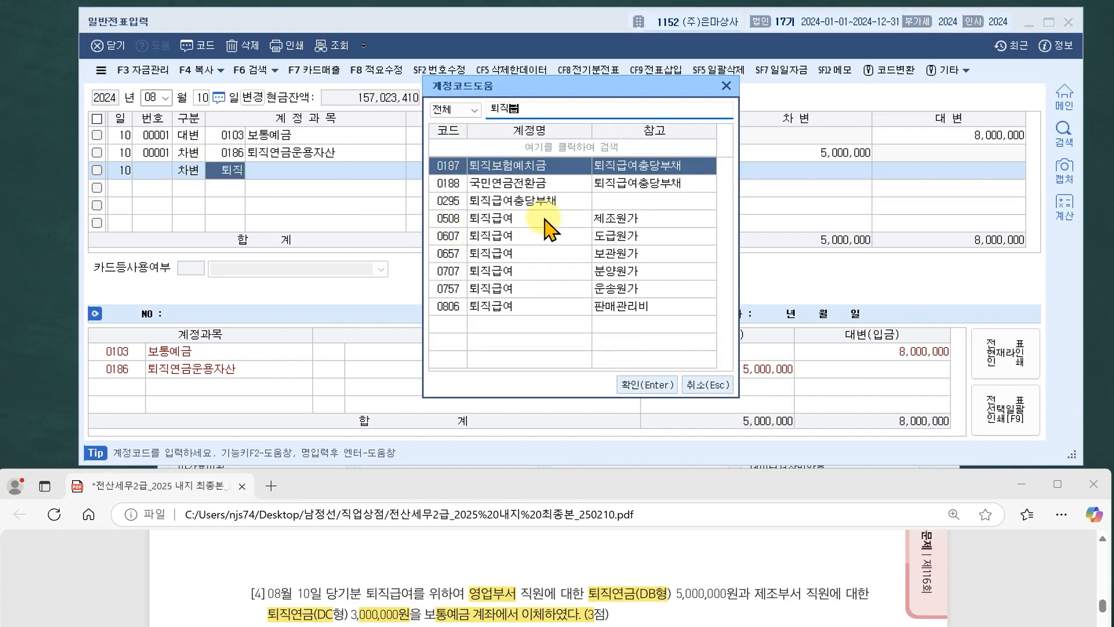
left_click(545, 219)
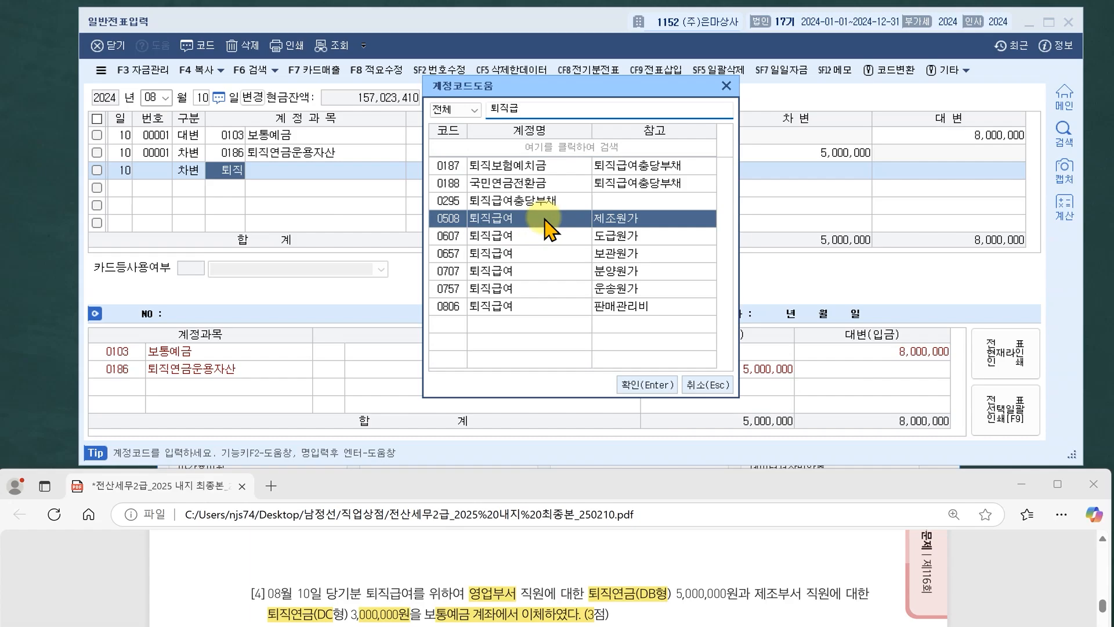
left_click(649, 387)
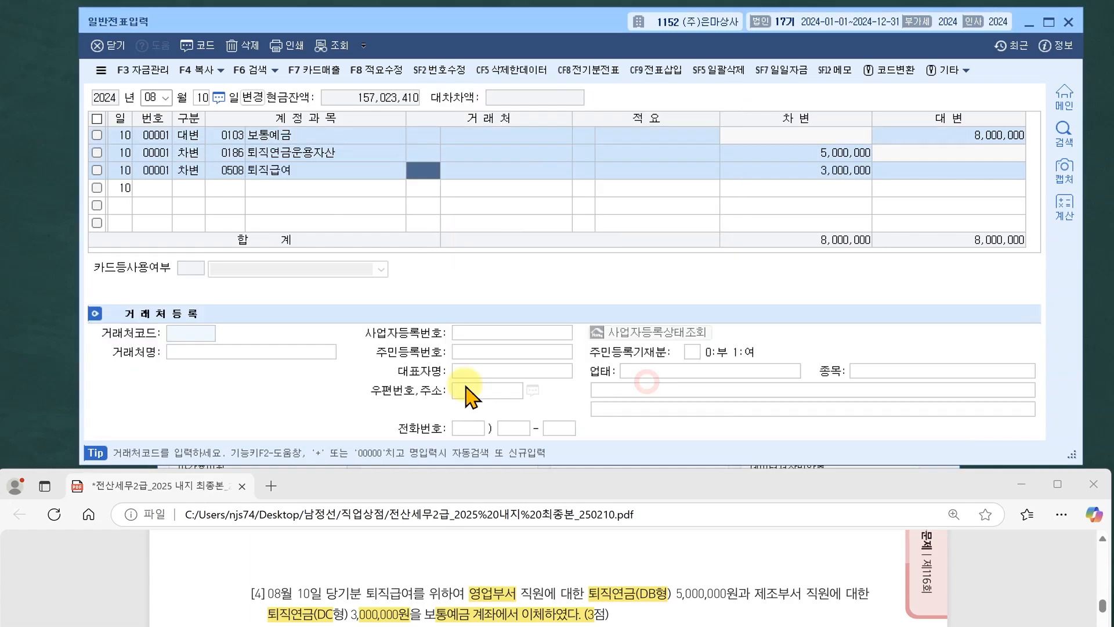
left_click(841, 172)
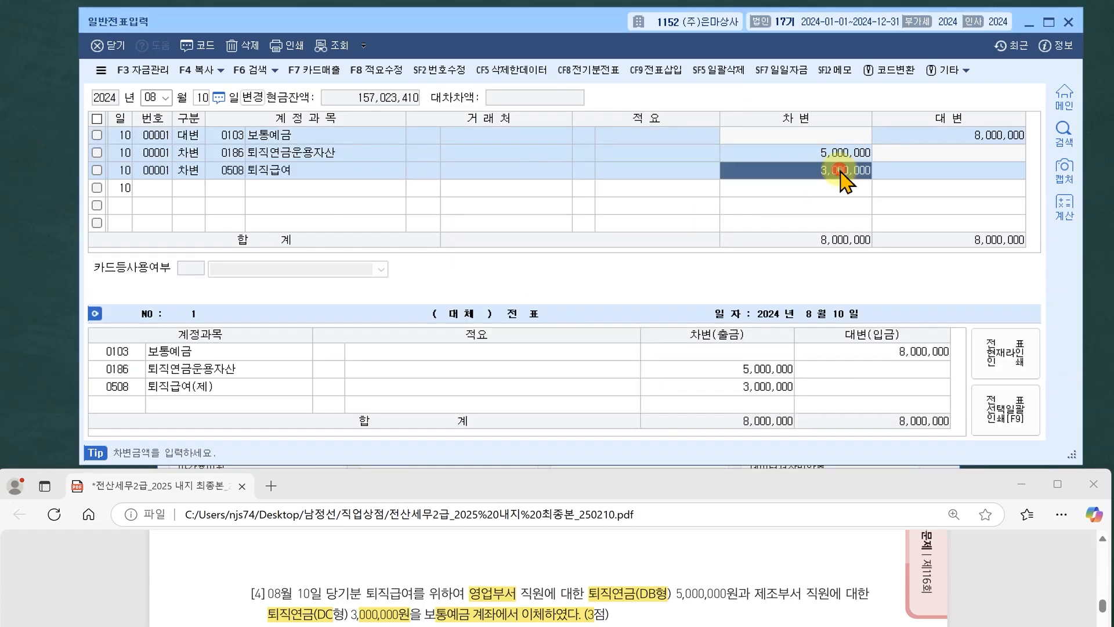
left_click(230, 355)
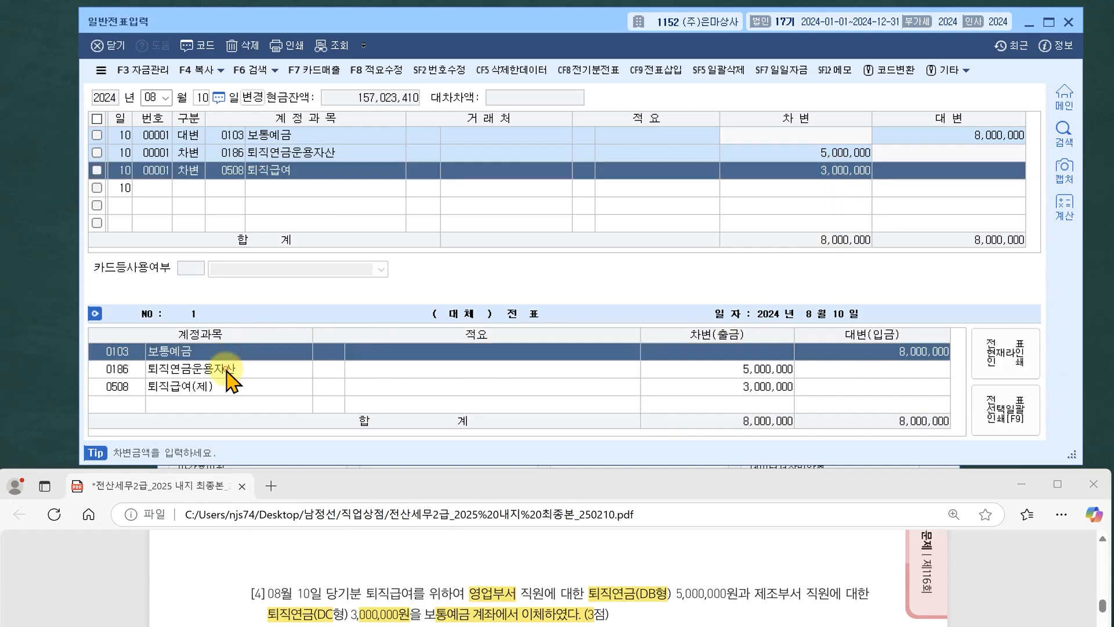
left_click(228, 372)
left_click(222, 389)
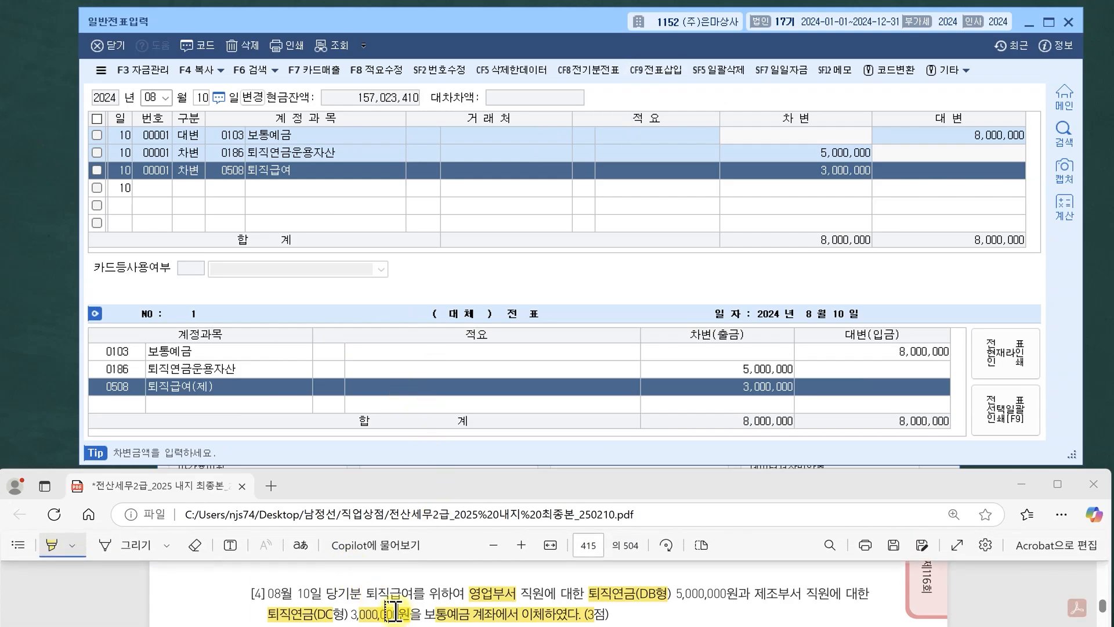
Bring question [5] into view in the exam PDF and set the general voucher date to December 13
scroll(394, 609, "down", 5)
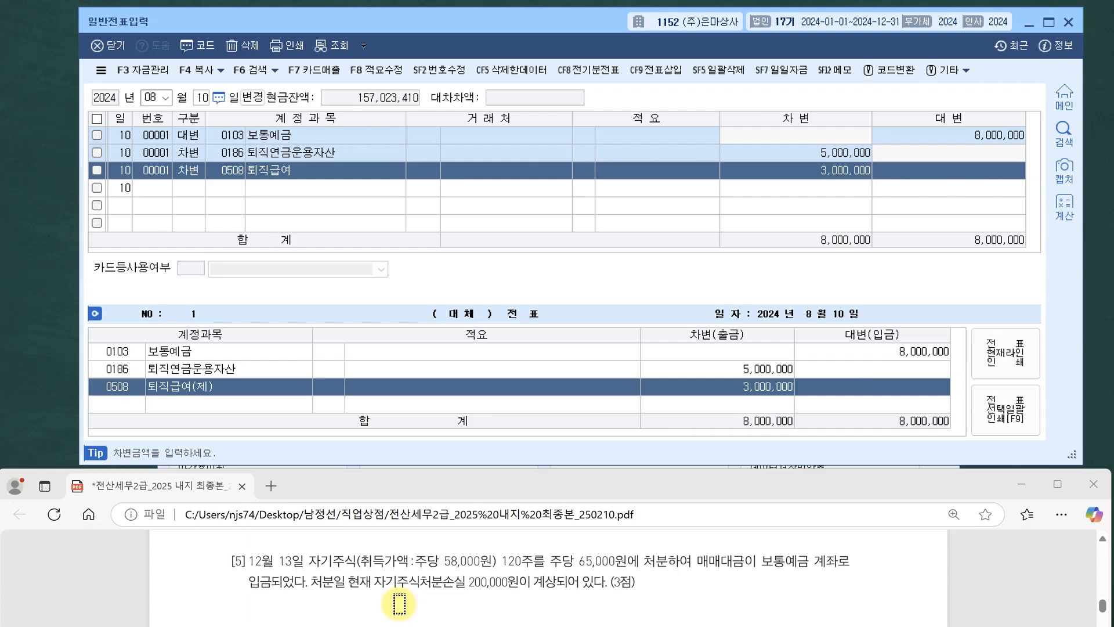
left_click(150, 97)
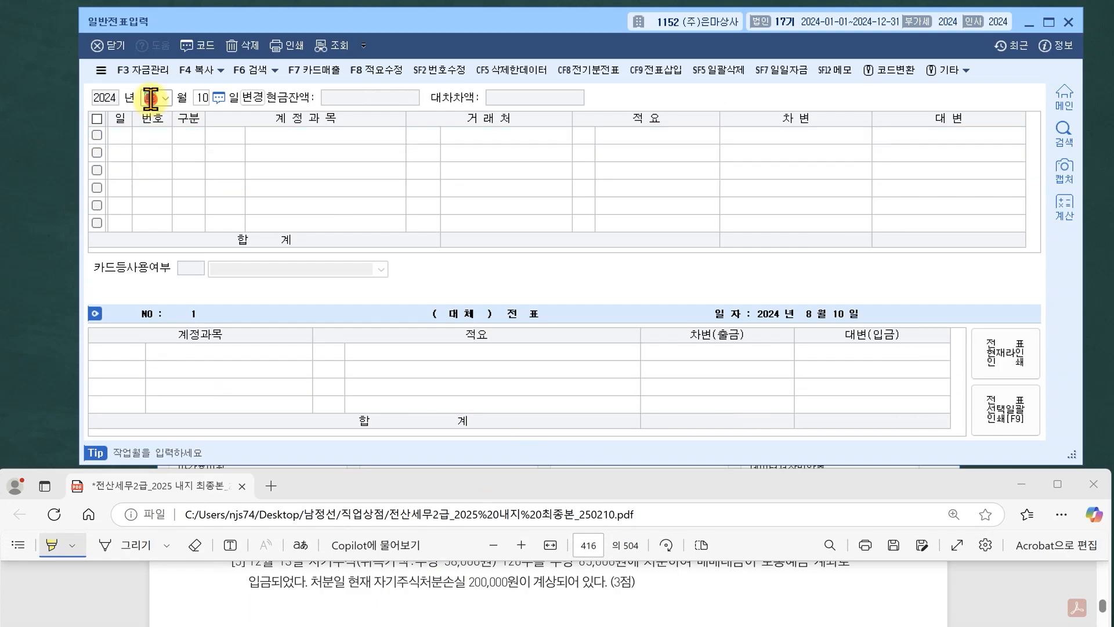
type("12")
key("Return")
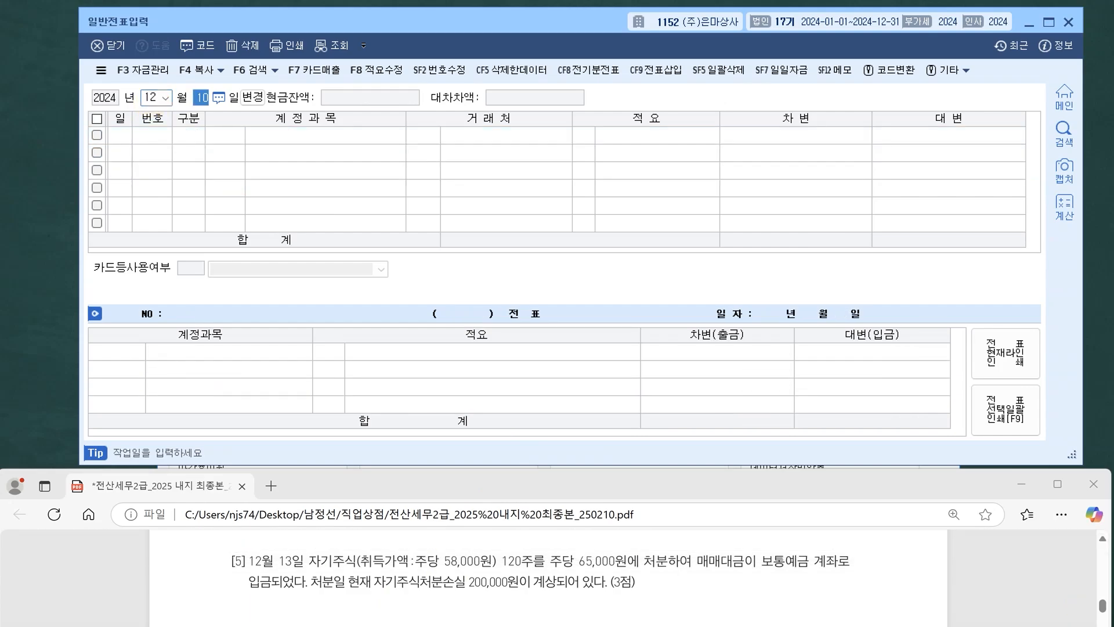
type("13")
key("Return")
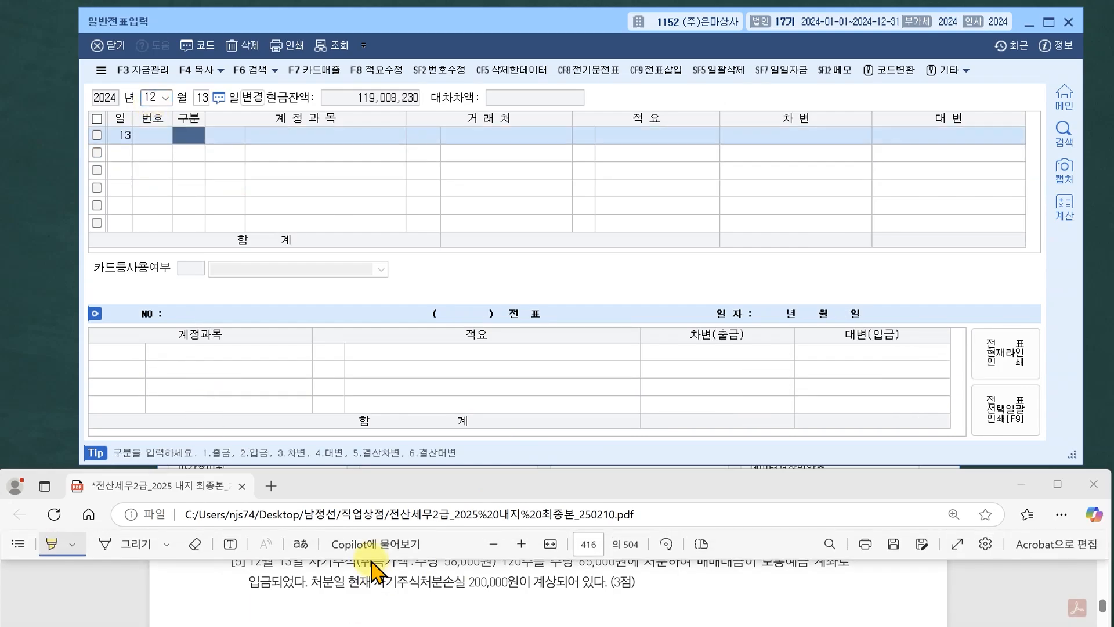
Highlight 58,000원, 65,000원, 입금 and 자기주식처분손실 200,000원이 계상되어 in question [5]
scroll(372, 586, "up", 1)
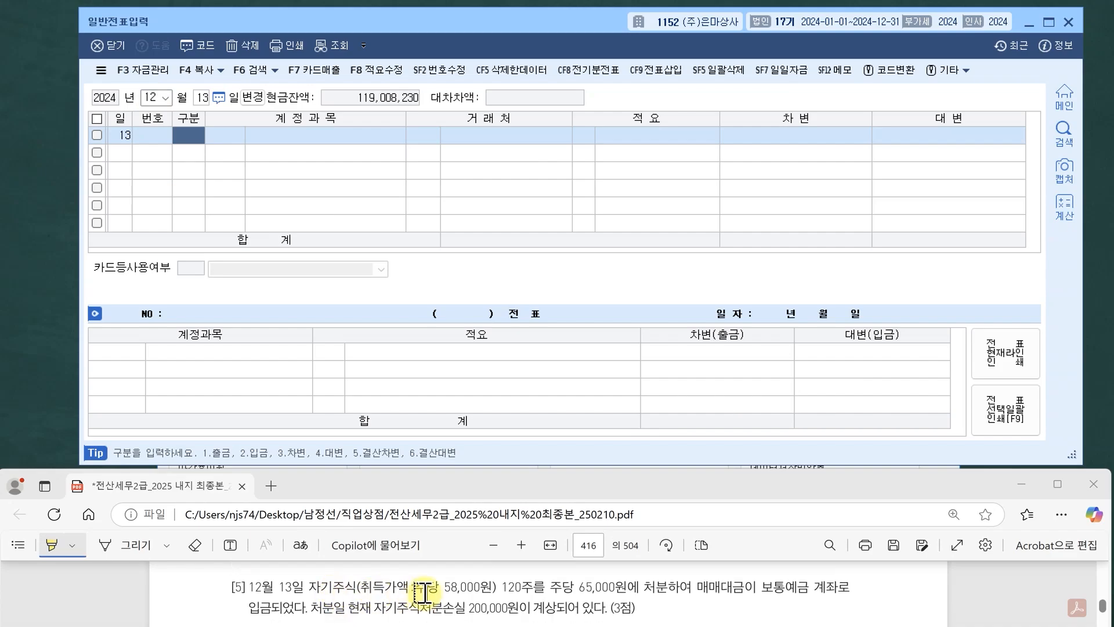
left_click_drag(441, 588, 496, 587)
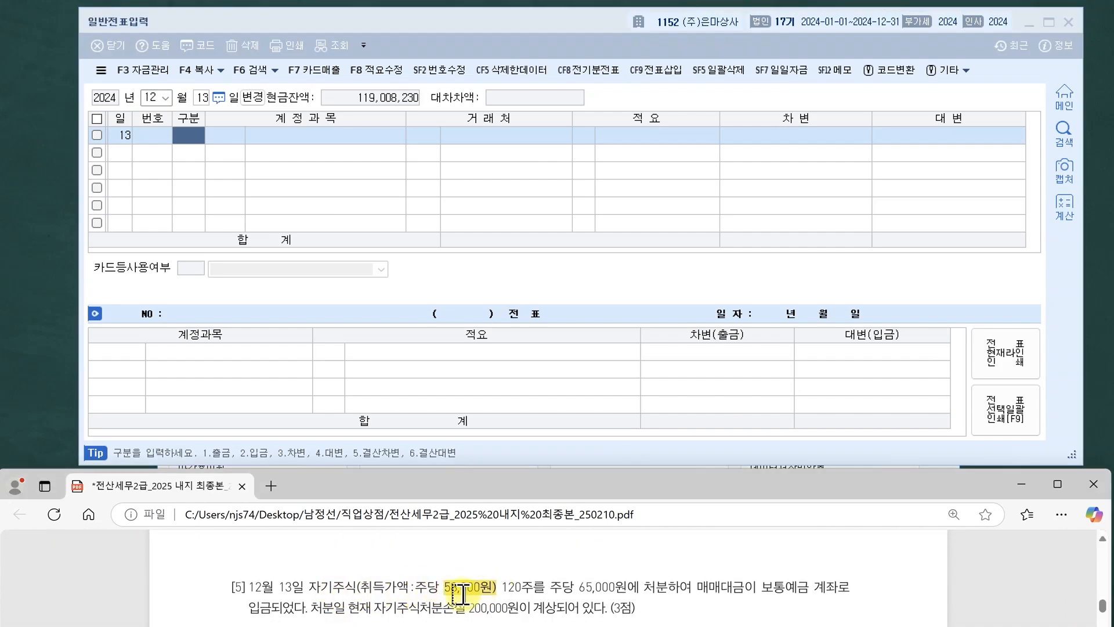
left_click_drag(579, 588, 626, 588)
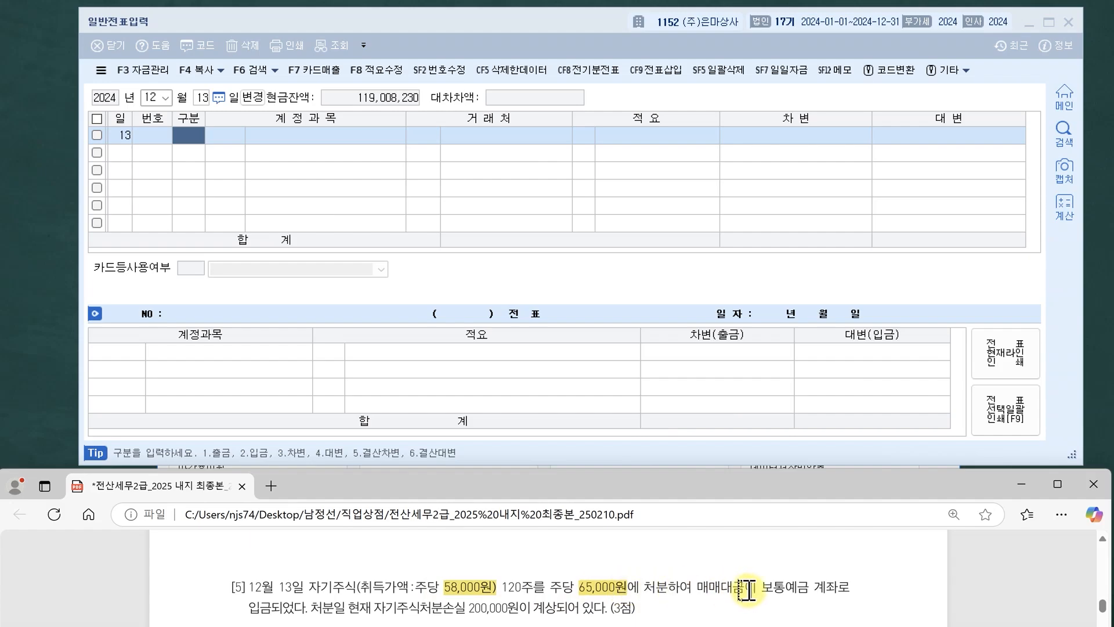
left_click_drag(239, 609, 271, 606)
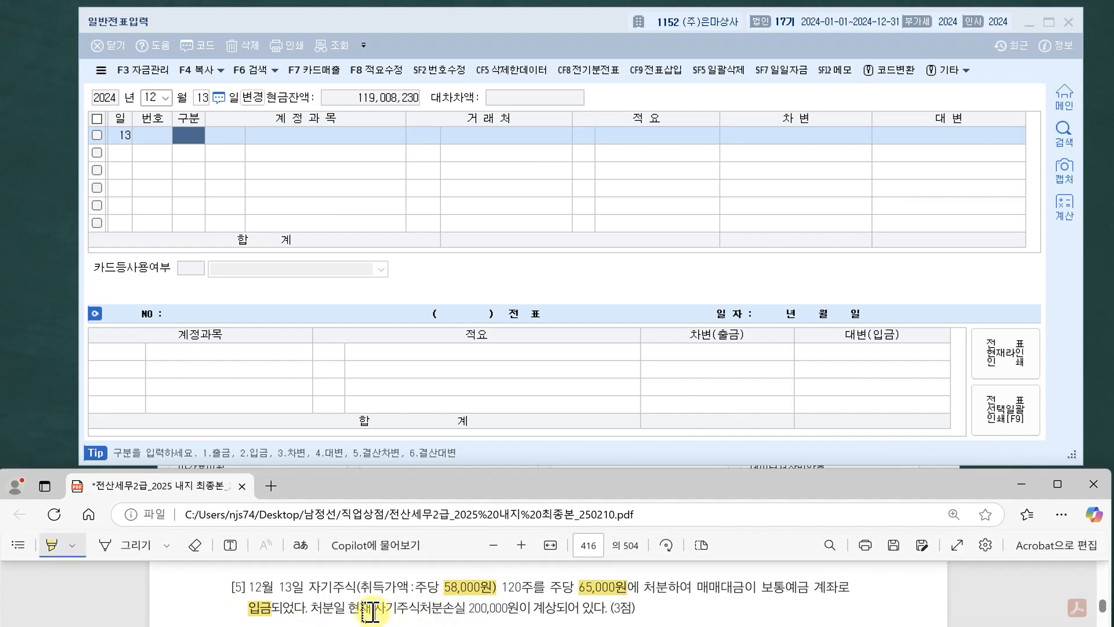
left_click_drag(372, 607, 578, 607)
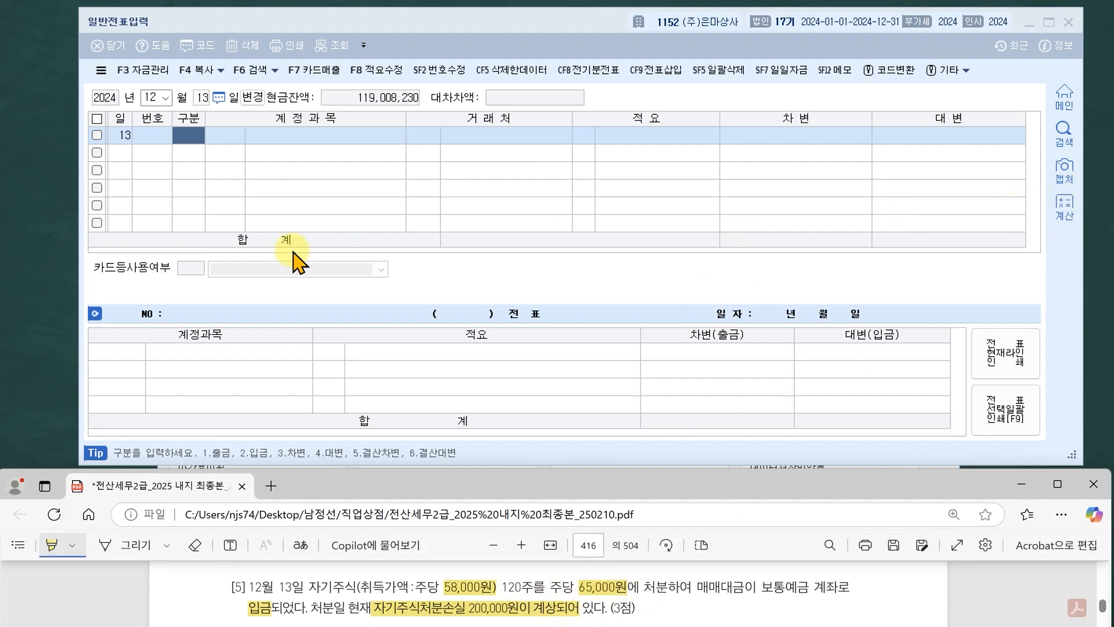
Add a December 13 debit line for account 0103 보통예금 with the amount 7,800,000, leaving the 거래처 and 적요 blank
left_click(185, 136)
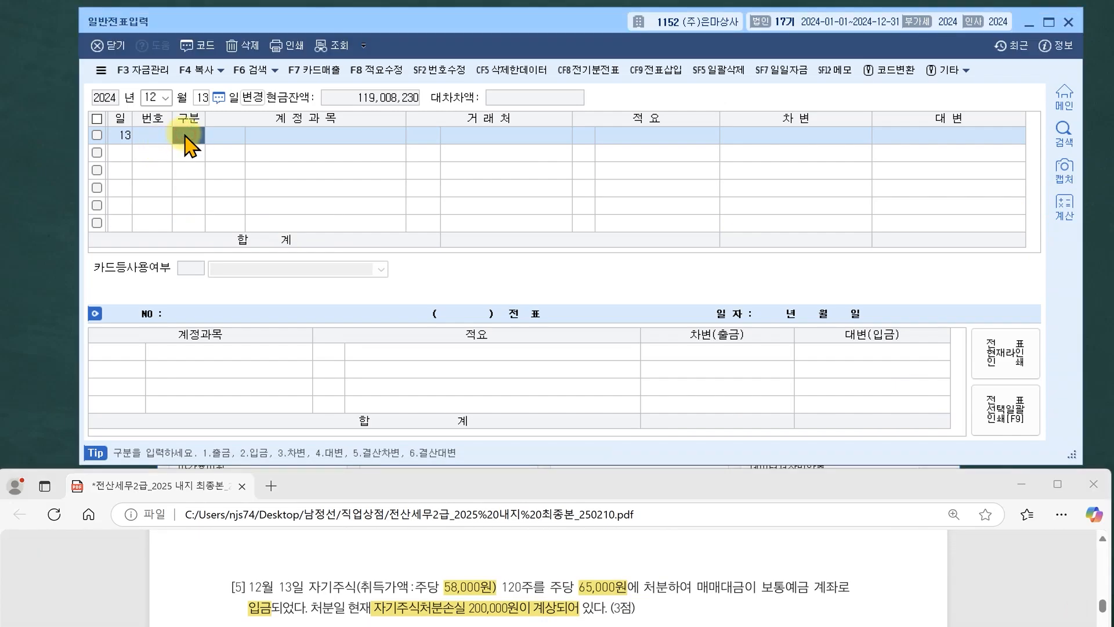
type("3")
key("Return")
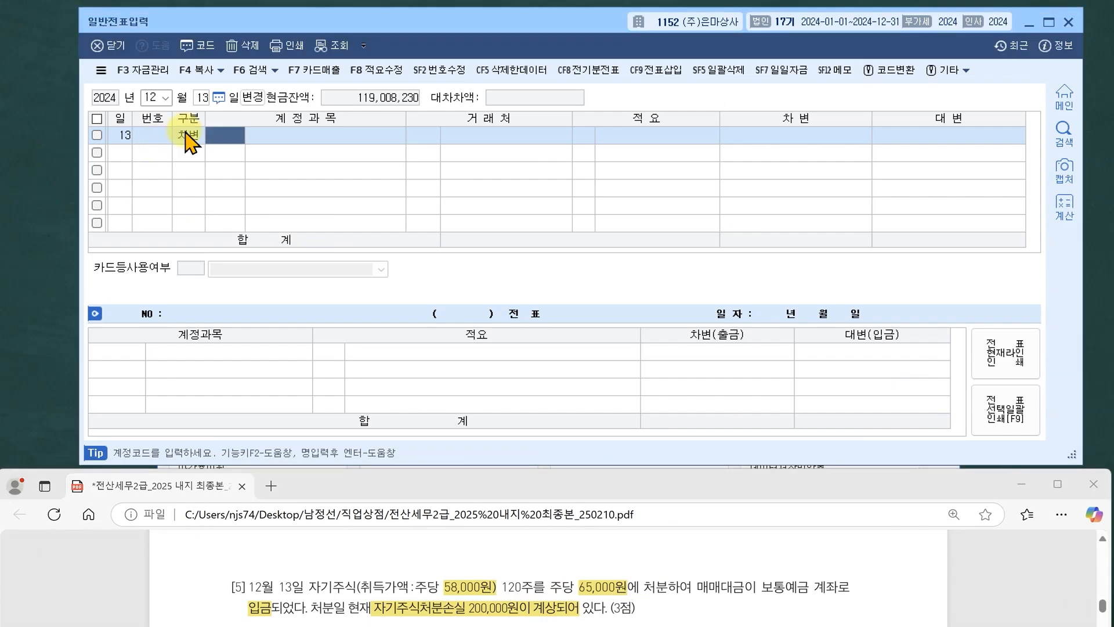
type("보통")
key("Return")
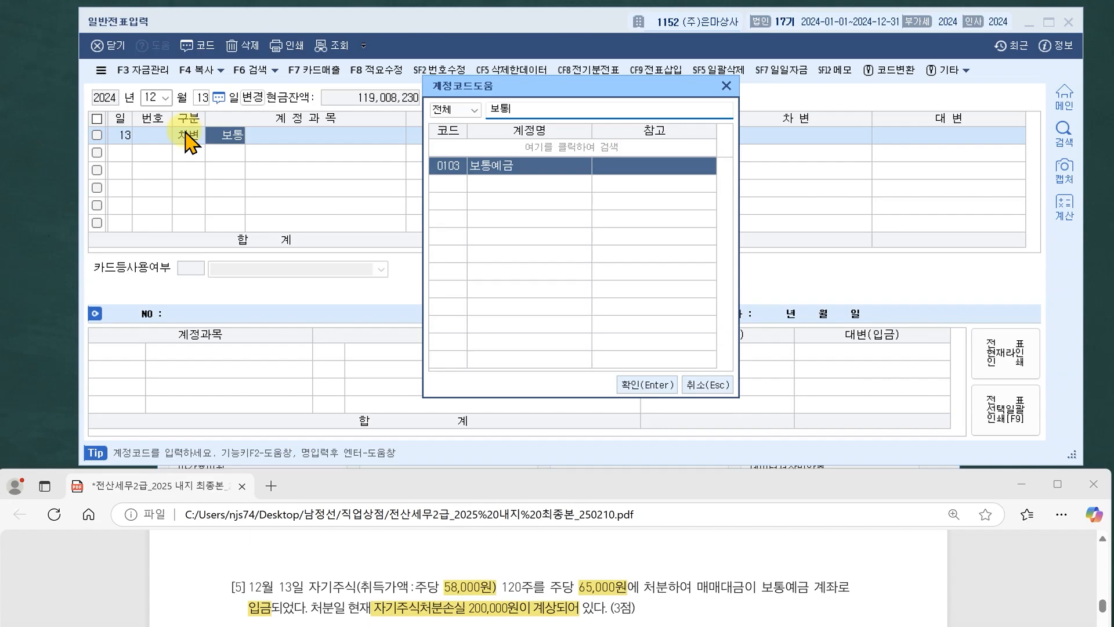
key("Return")
key("Return")
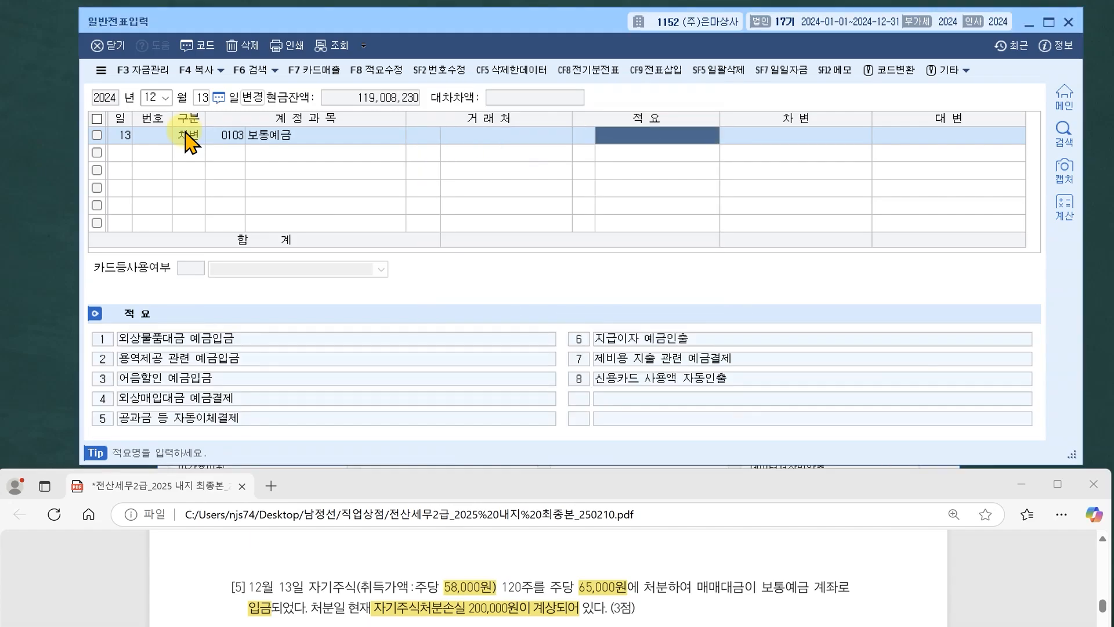
key("Return")
type("7800000")
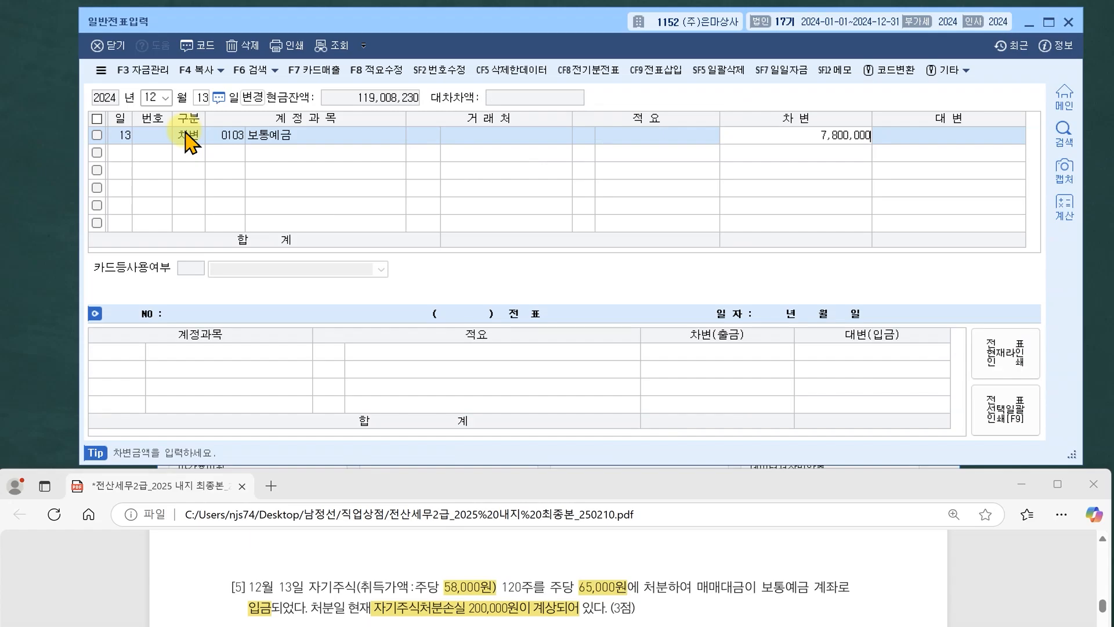
key("Return")
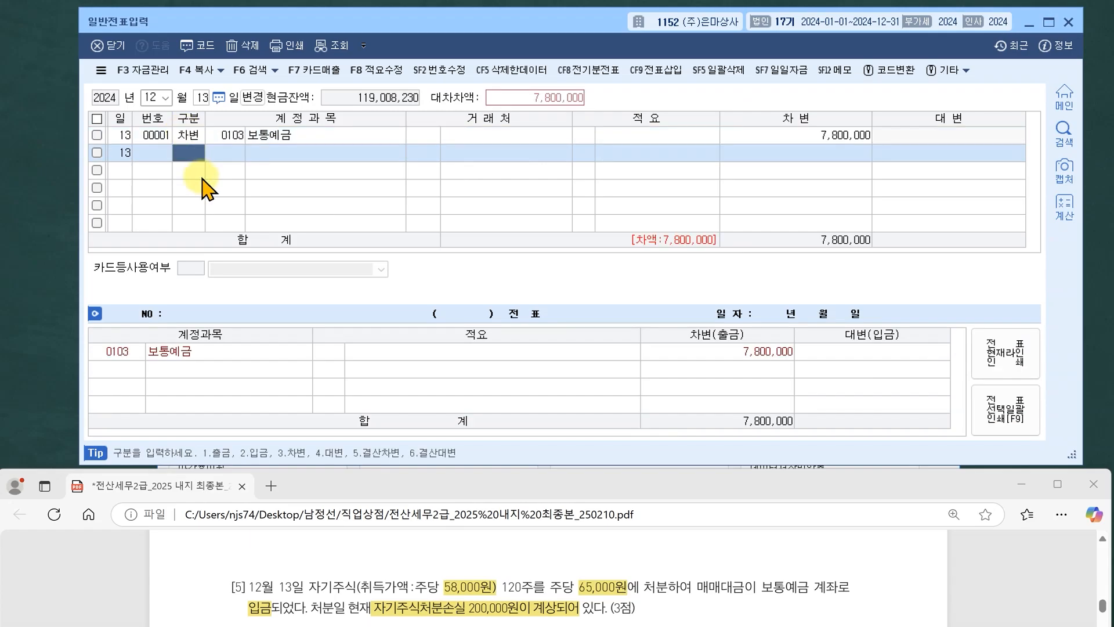
Add a December 13 credit (대변) line for account 0383 자기주식, leaving the 거래처 and 적요 blank
type("4자기주")
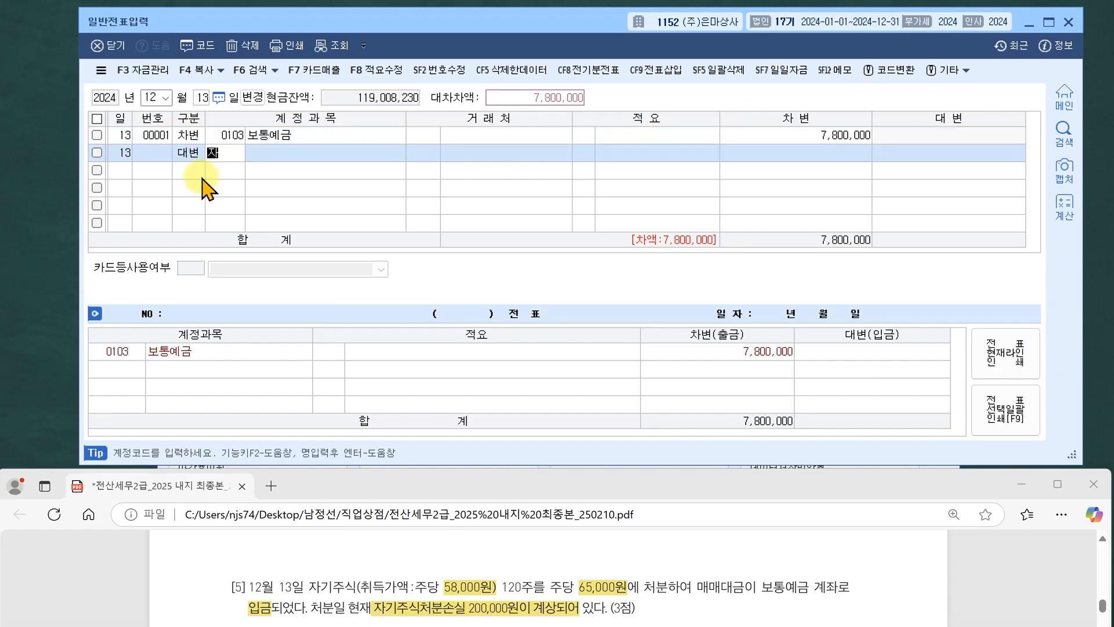
key("Return")
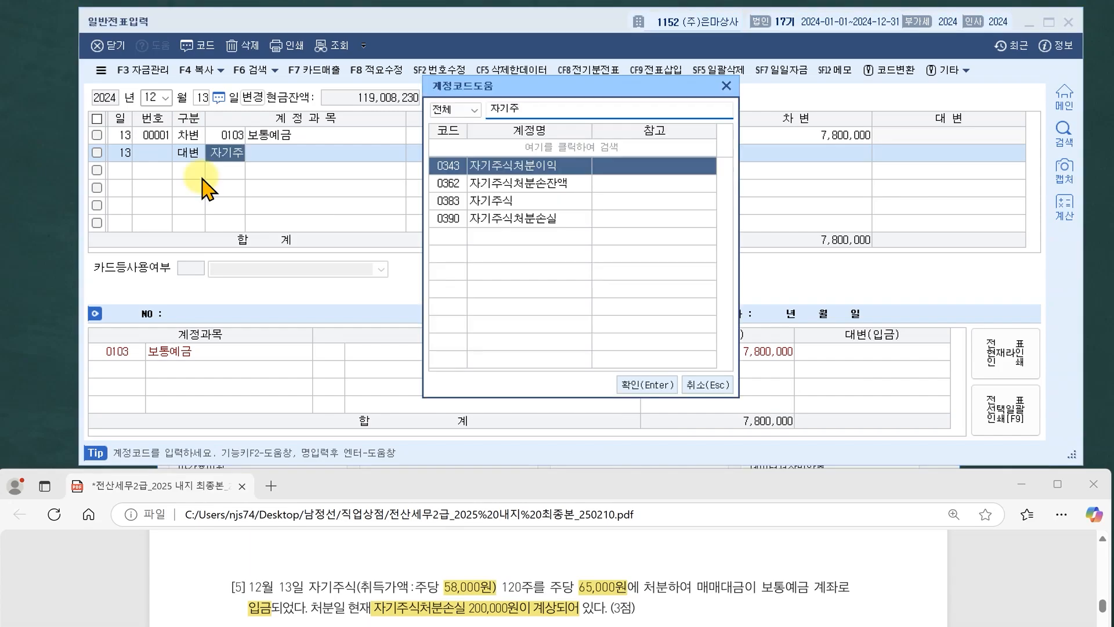
key("Down")
key("Down")
key("Return")
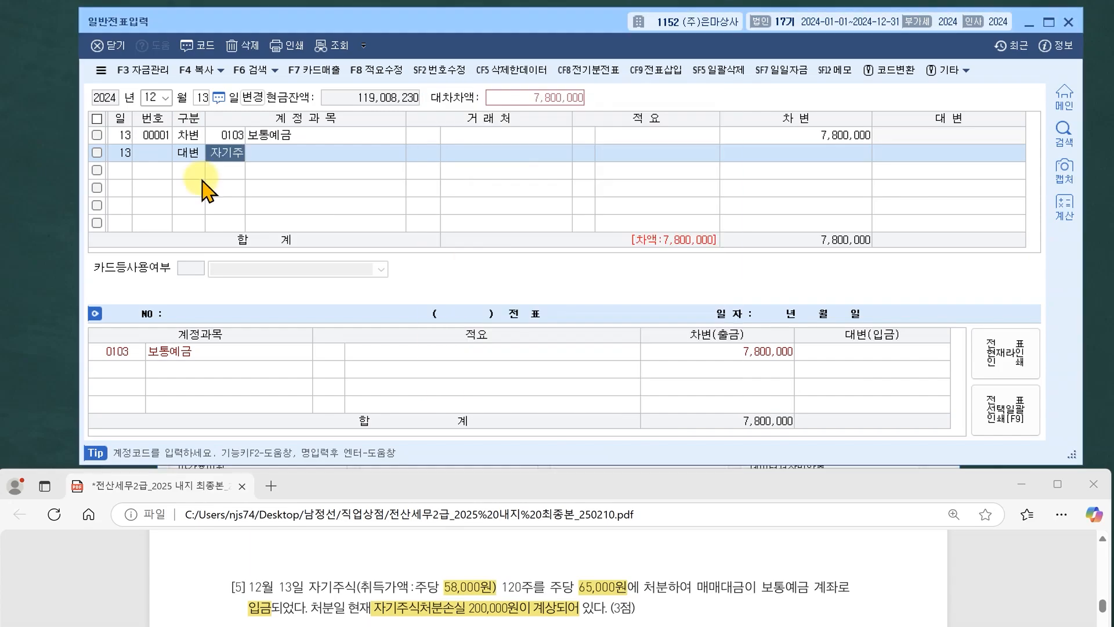
key("Return")
key("Return")
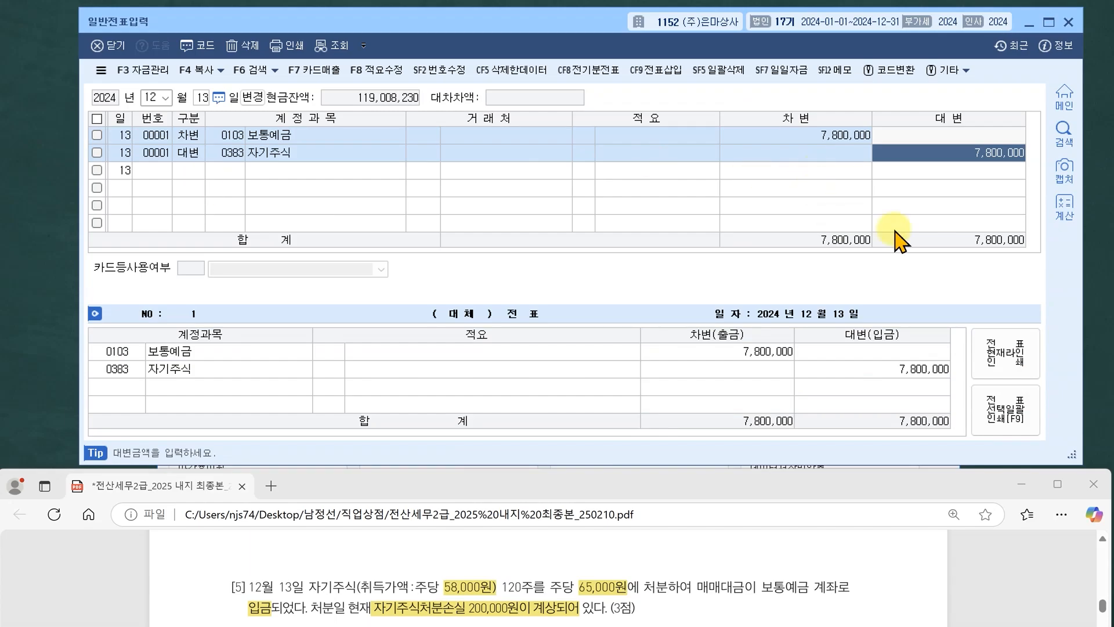
Calculate 58,000 × 120 in the built-in calculator and close it
left_click(1065, 206)
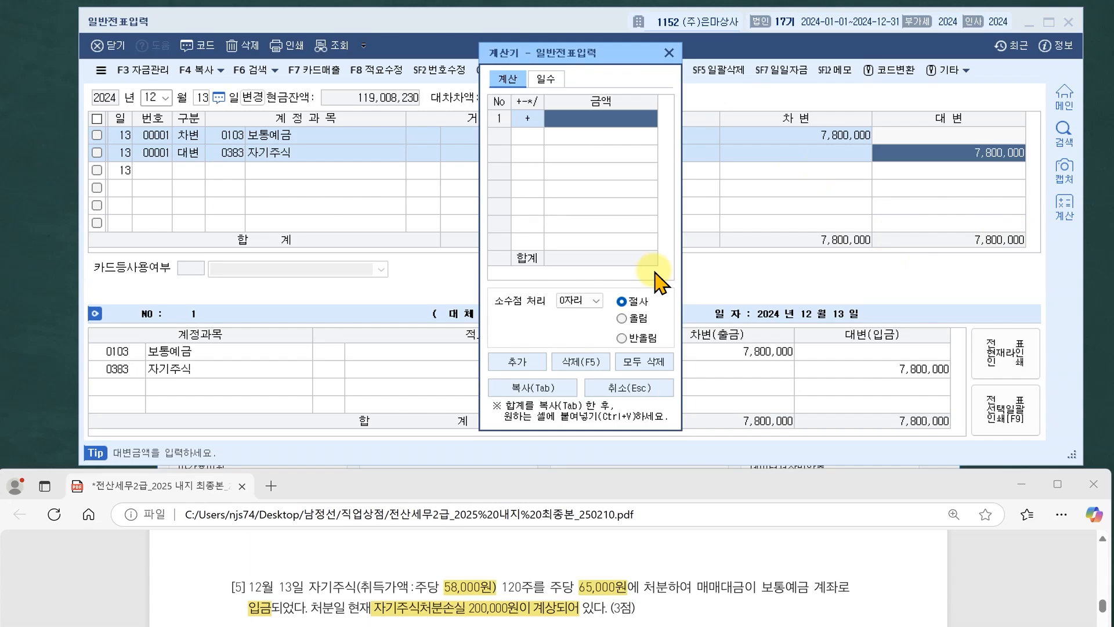
type("580000")
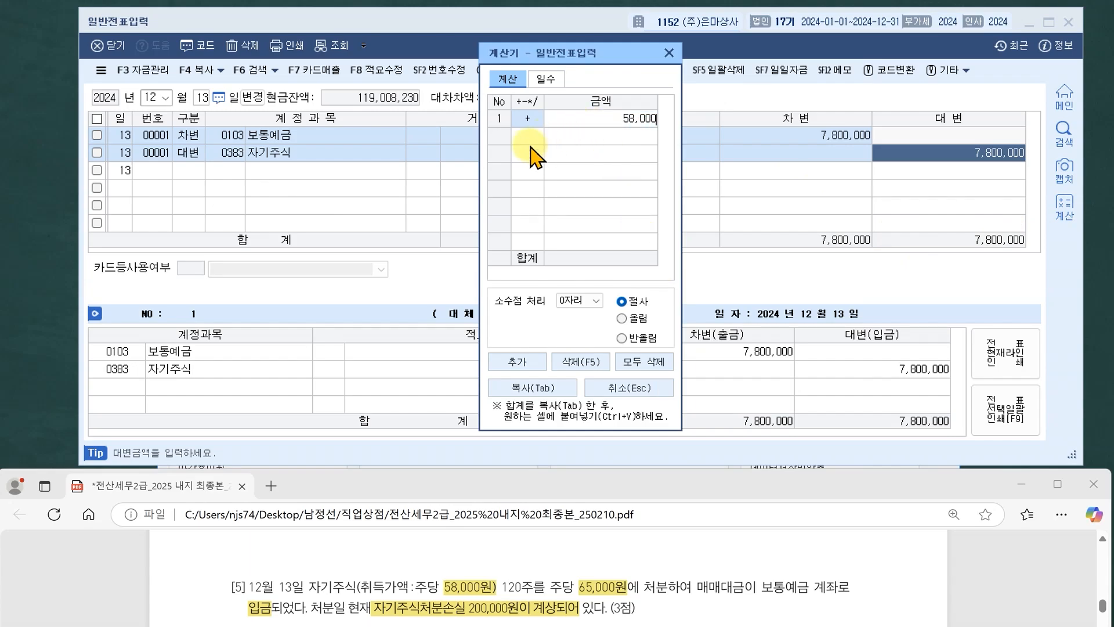
key("Return")
type("*")
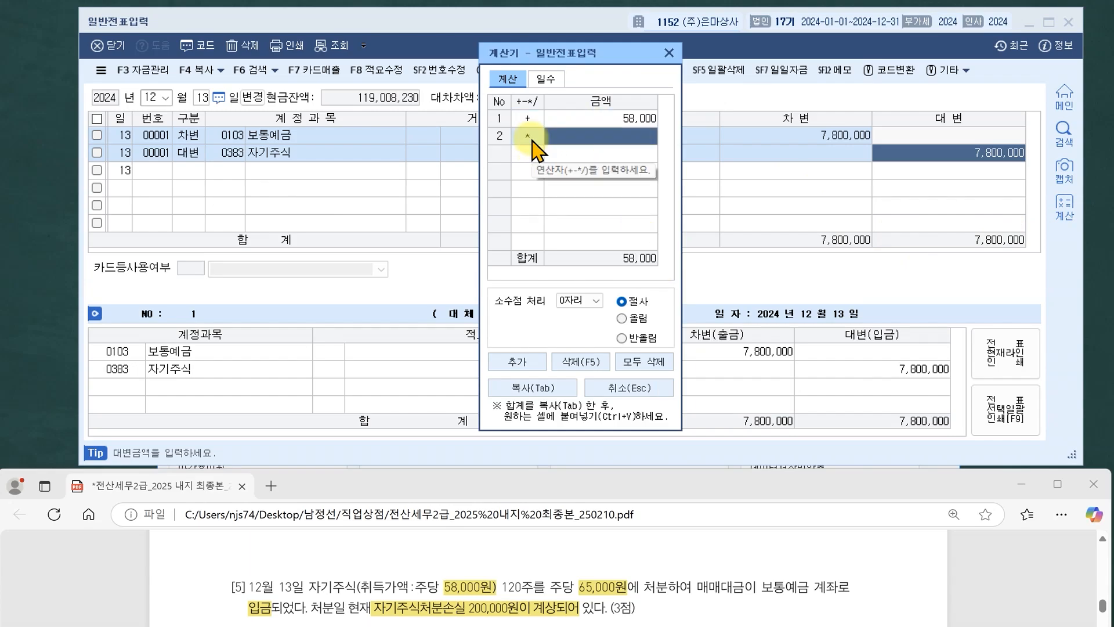
type("120")
key("Return")
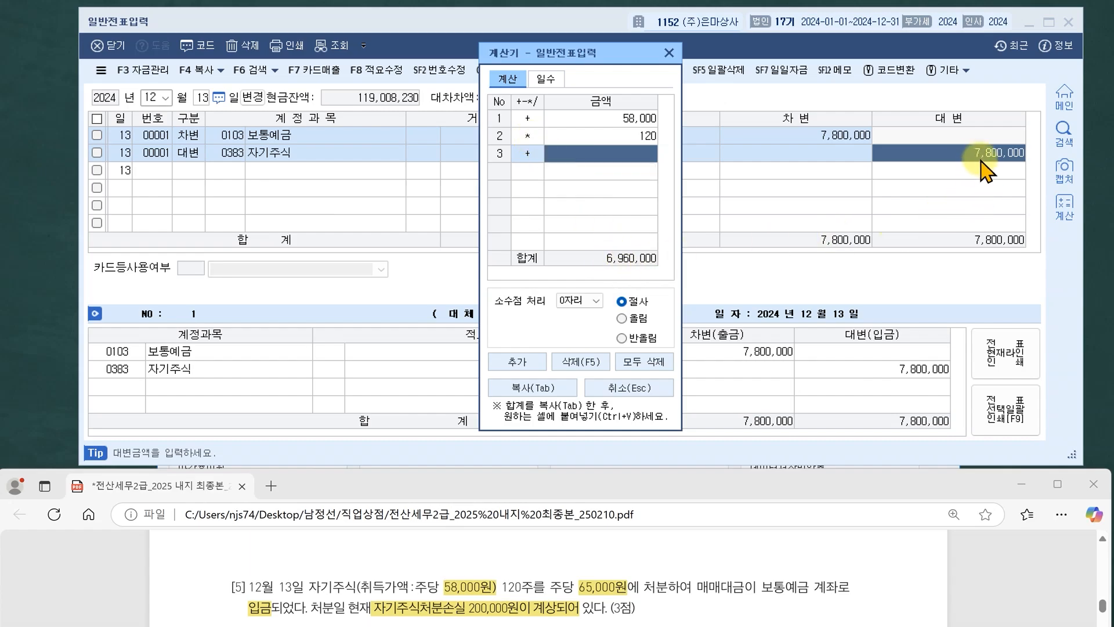
type("6969")
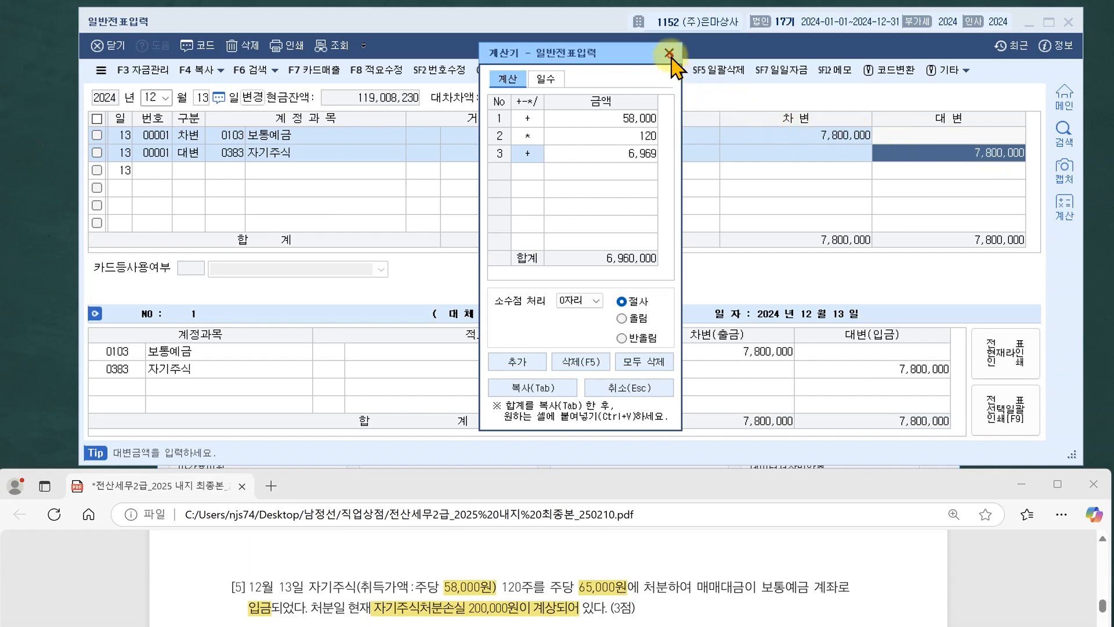
left_click(669, 53)
Set the credit amount of the December 13 자기주식 line to 6,960,000
left_click(983, 154)
type("6960000")
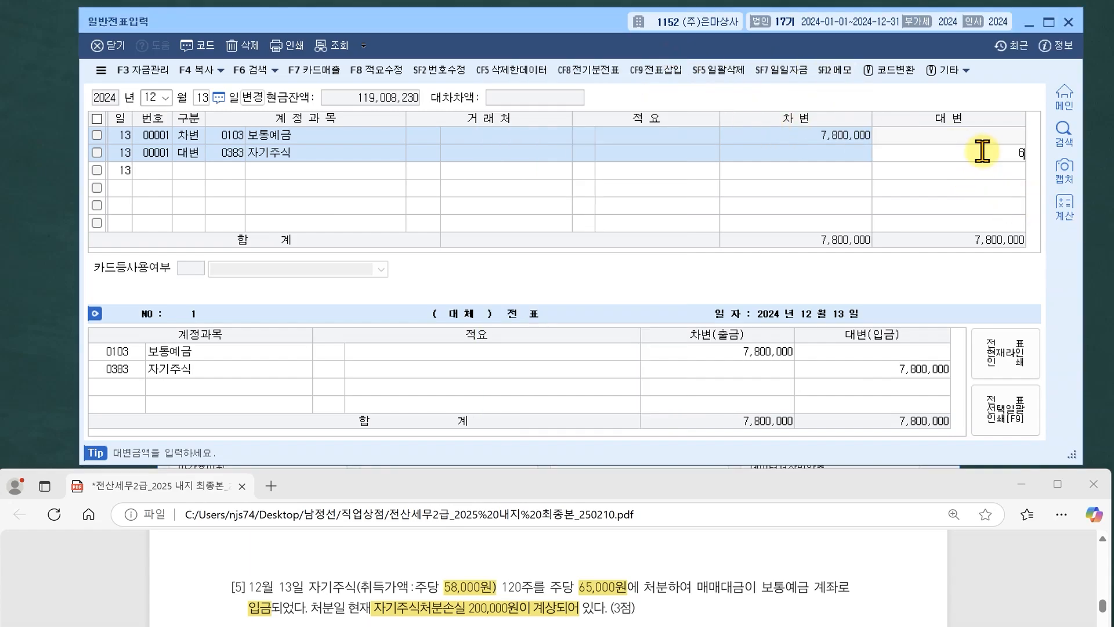
key("Return")
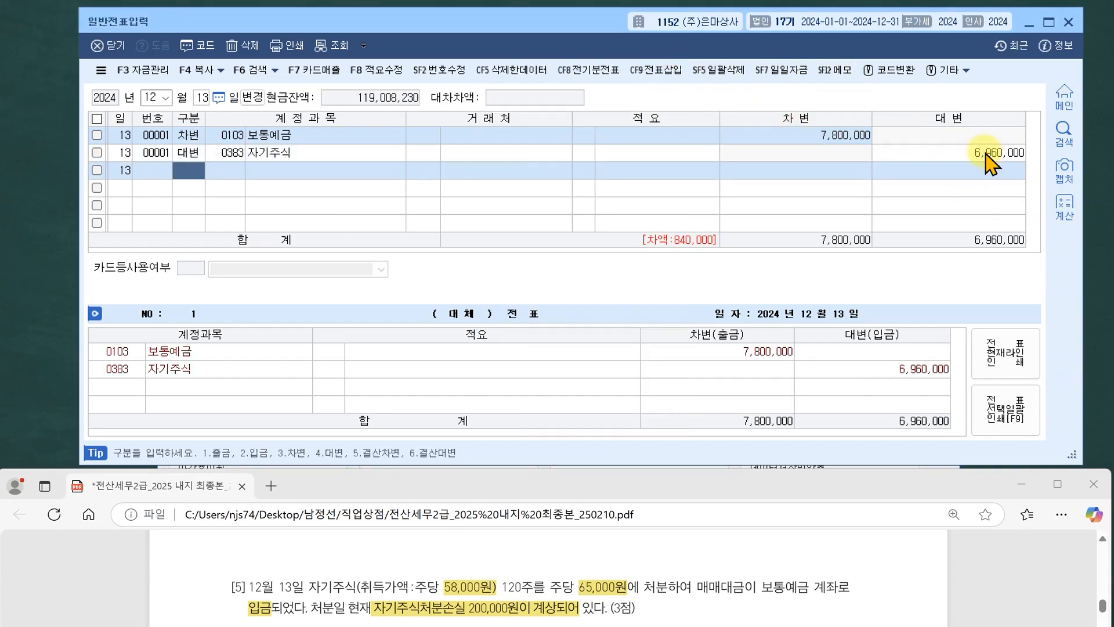
left_click(986, 154)
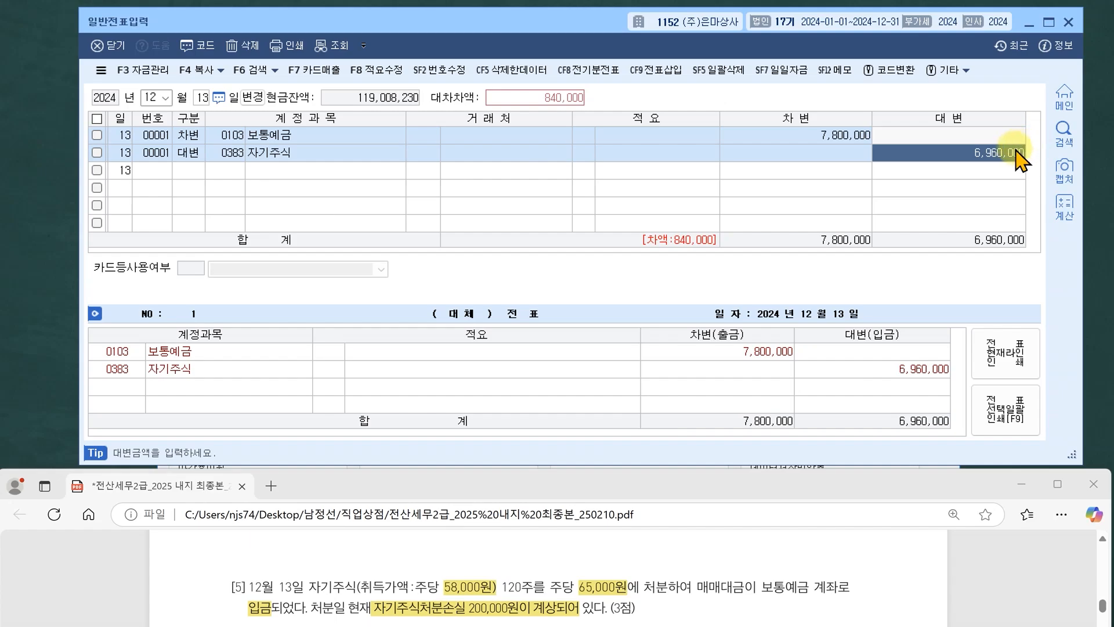
key("Return")
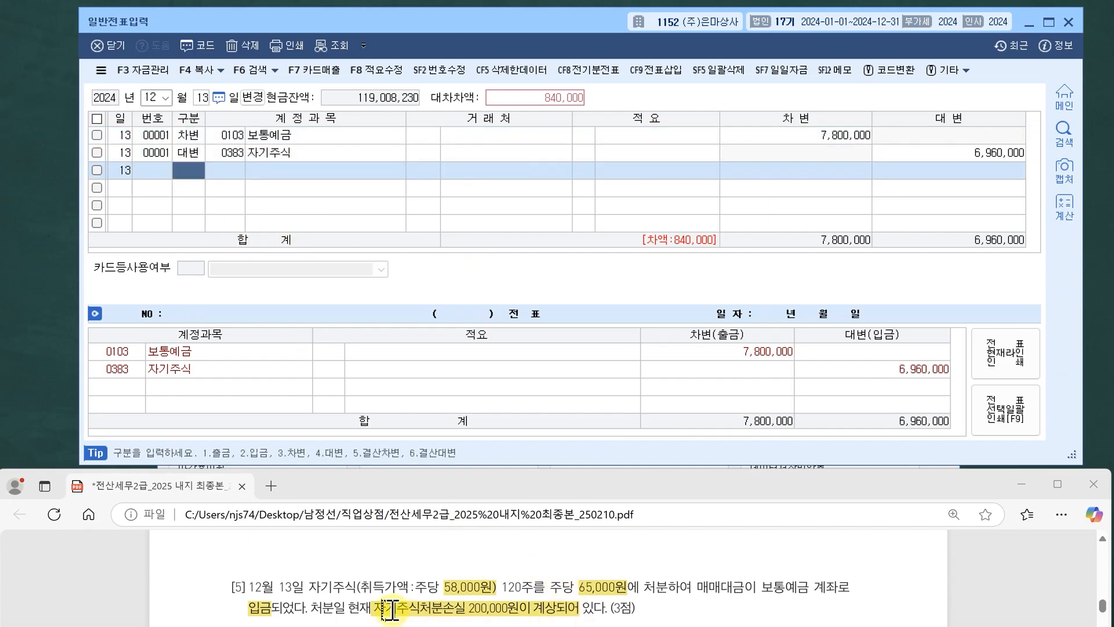
Open the 합계잔액시산표 as of December 13, 2024, declining to view the debit/credit difference details
left_click(453, 607)
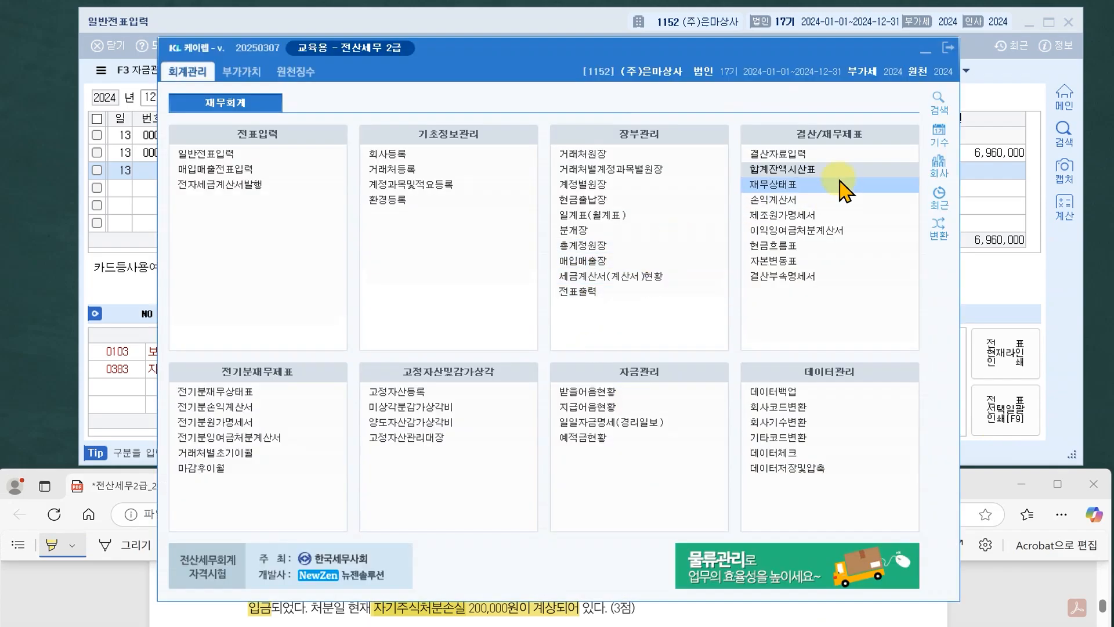
left_click(839, 173)
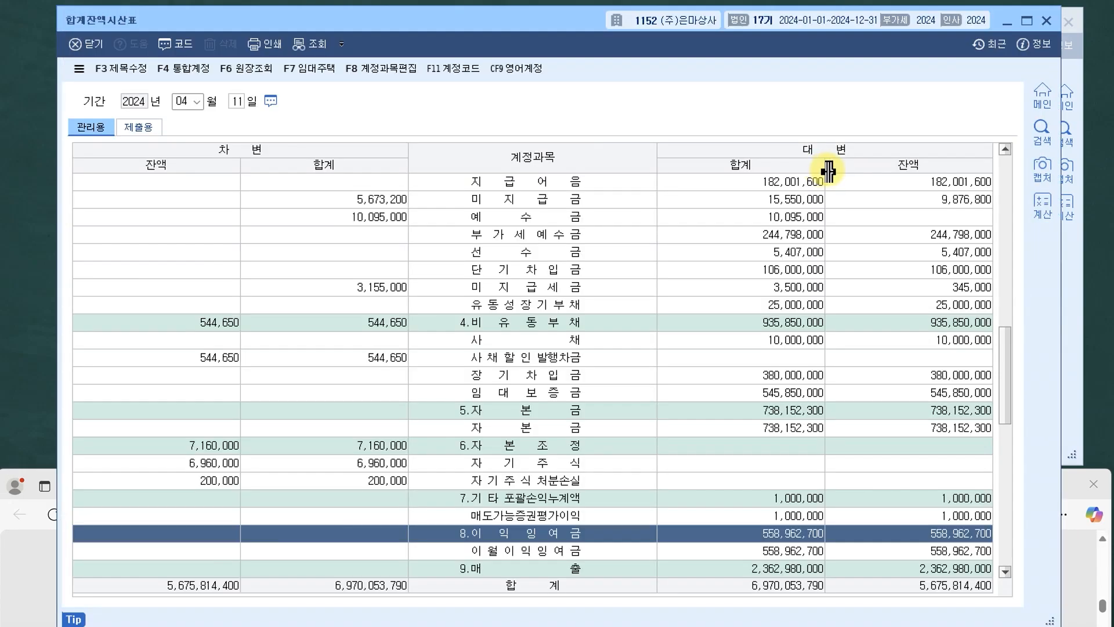
left_click(181, 101)
type("12")
key("Return")
type("13")
key("Return")
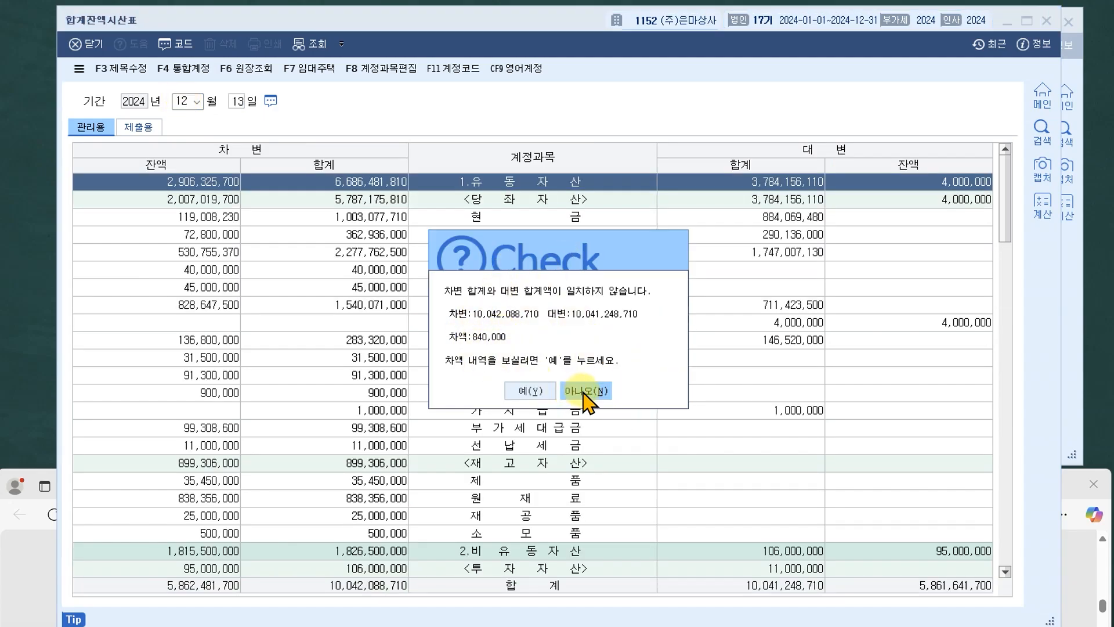
left_click(578, 391)
Examine the 자기주식처분손실 balance in the trial balance, close the report, and return to the general voucher and question [5]
scroll(579, 391, "down", 5)
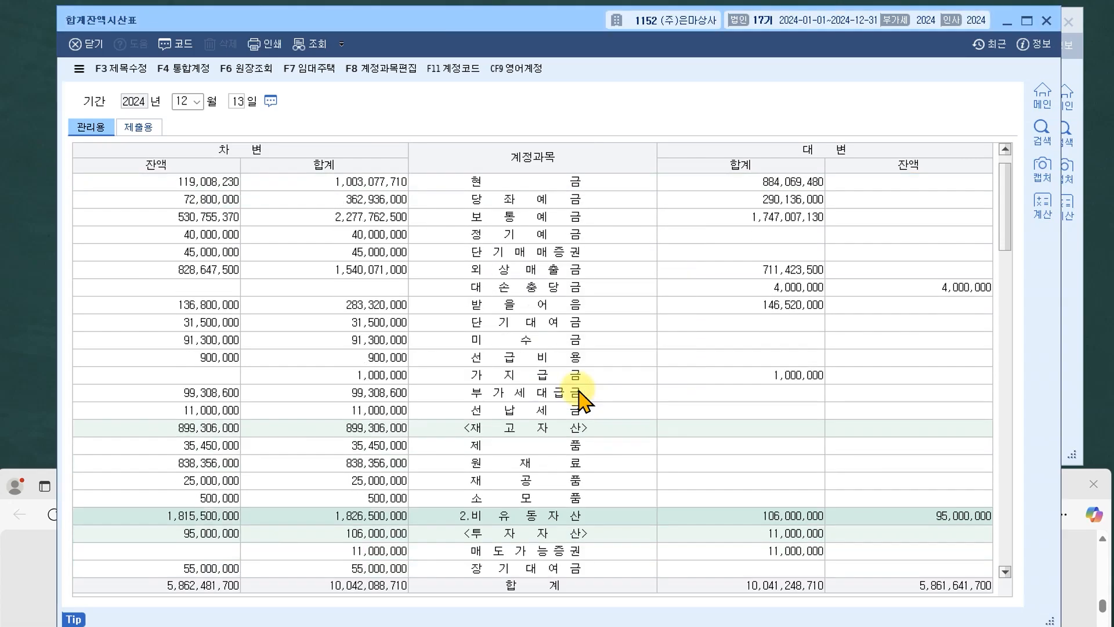
scroll(577, 395, "down", 12)
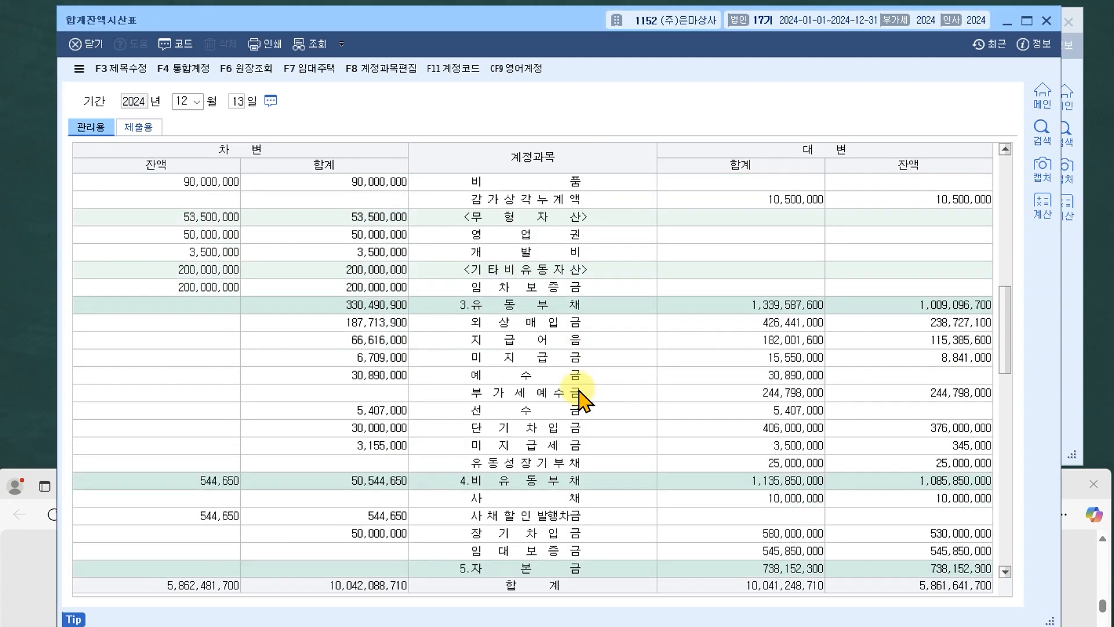
scroll(528, 482, "down", 3)
left_click(522, 394)
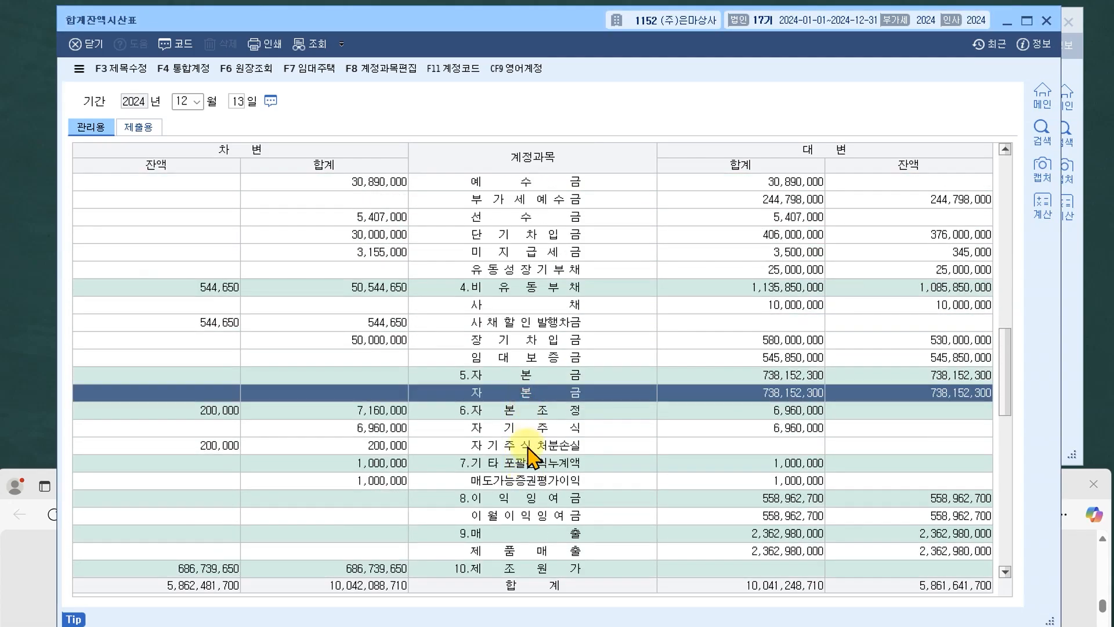
left_click(486, 445)
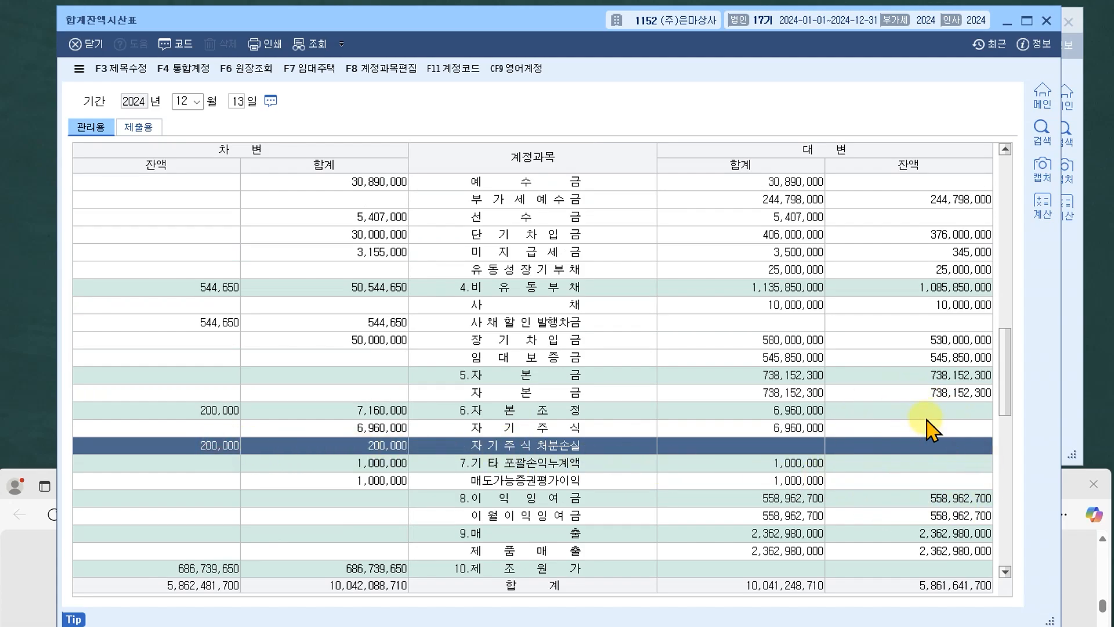
left_click(1047, 21)
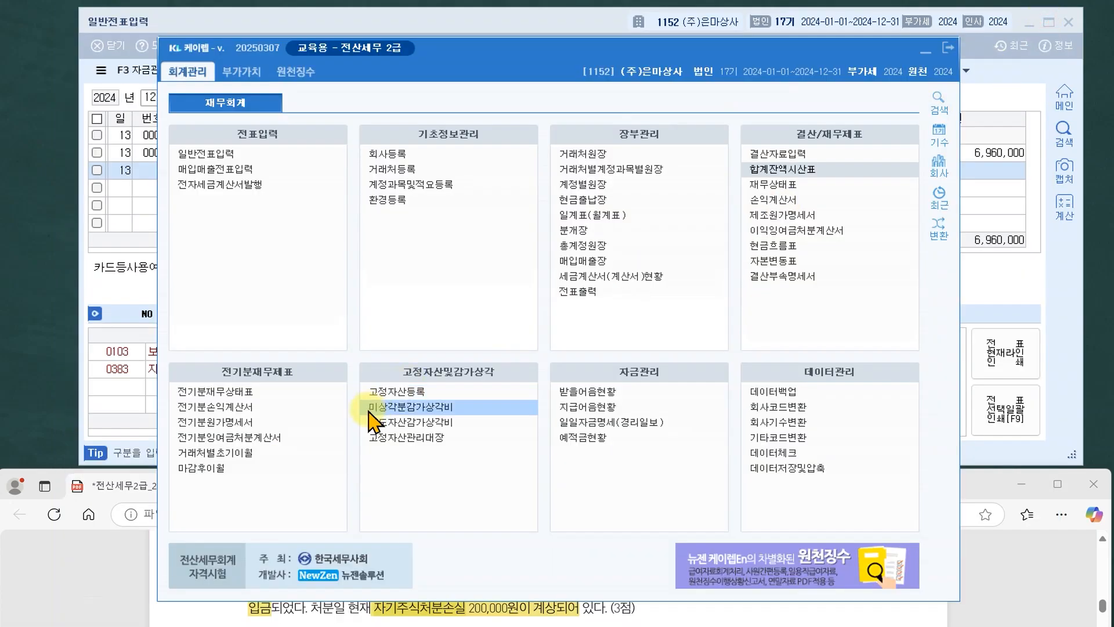
left_click(133, 374)
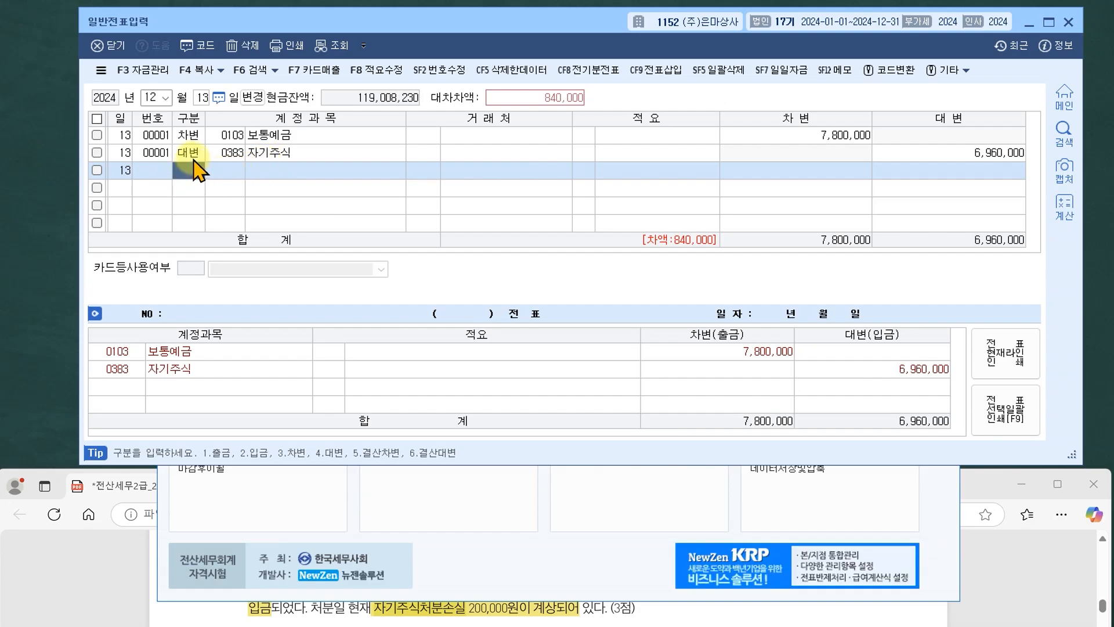
left_click(129, 558)
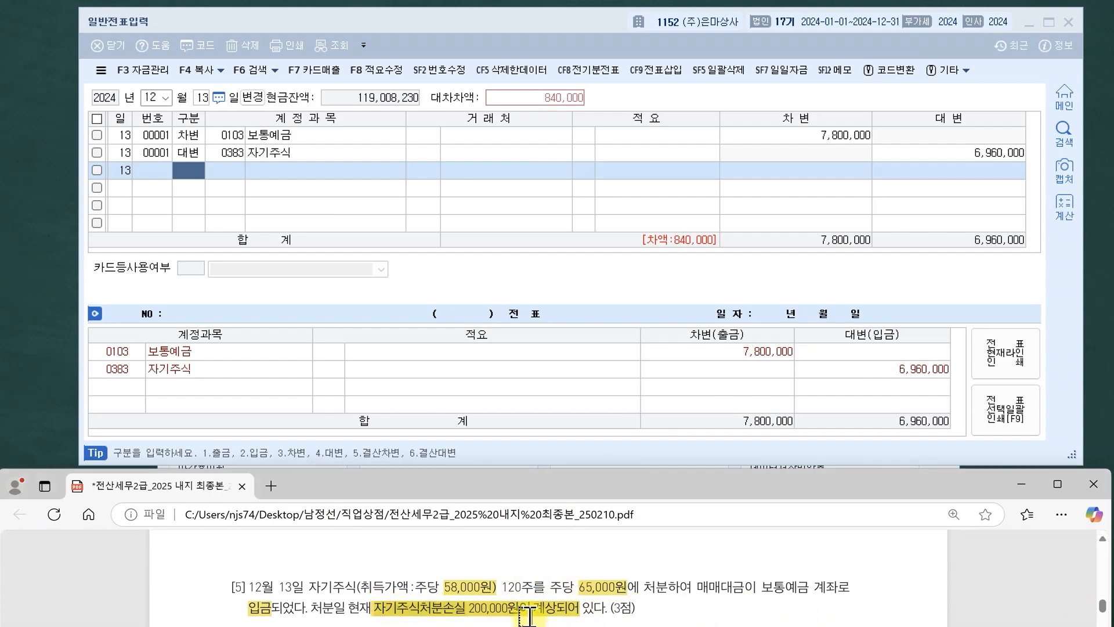
Add a December 13 credit (대변) line for account 0390 자기주식처분손실, leaving the 거래처 and 적요 blank
left_click(189, 172)
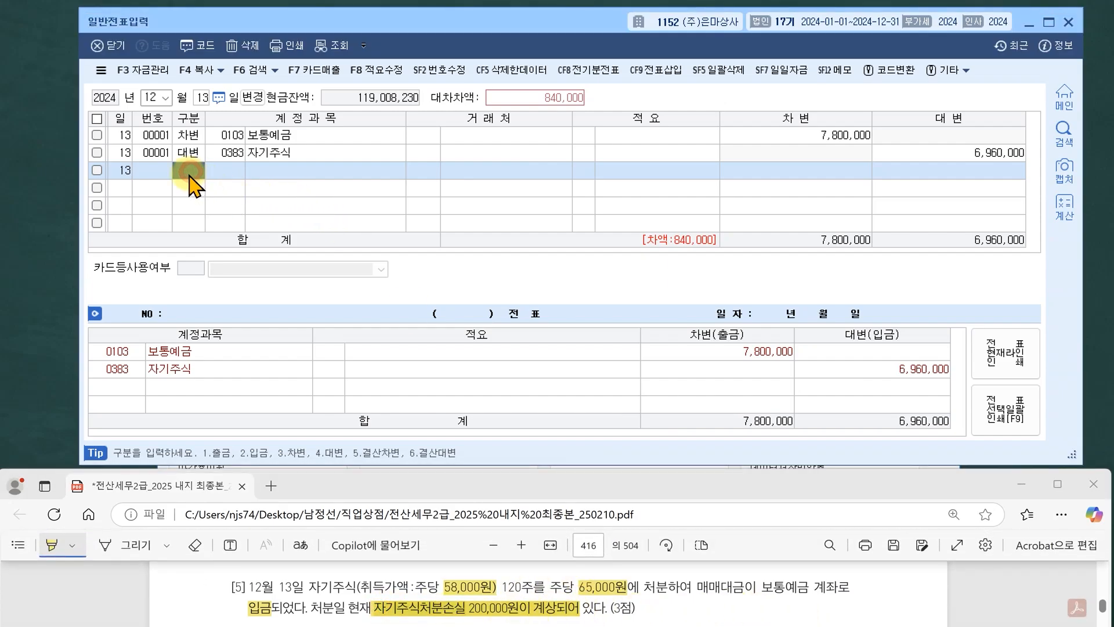
type("4")
key("Return")
type("자기주")
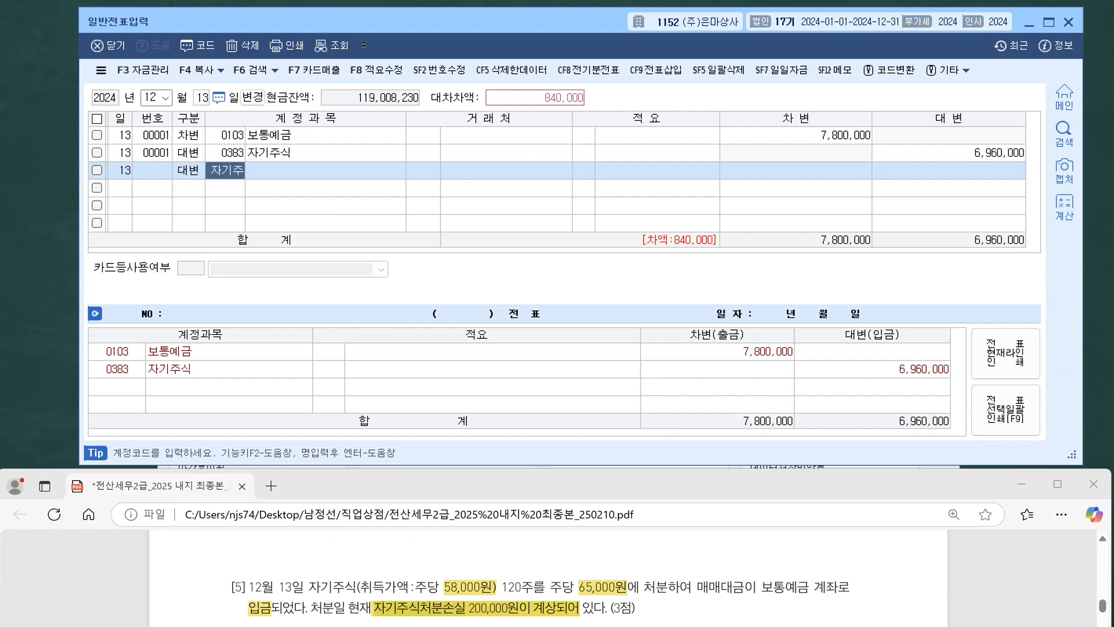
key("Return")
key("Down")
key("Down")
key("Down")
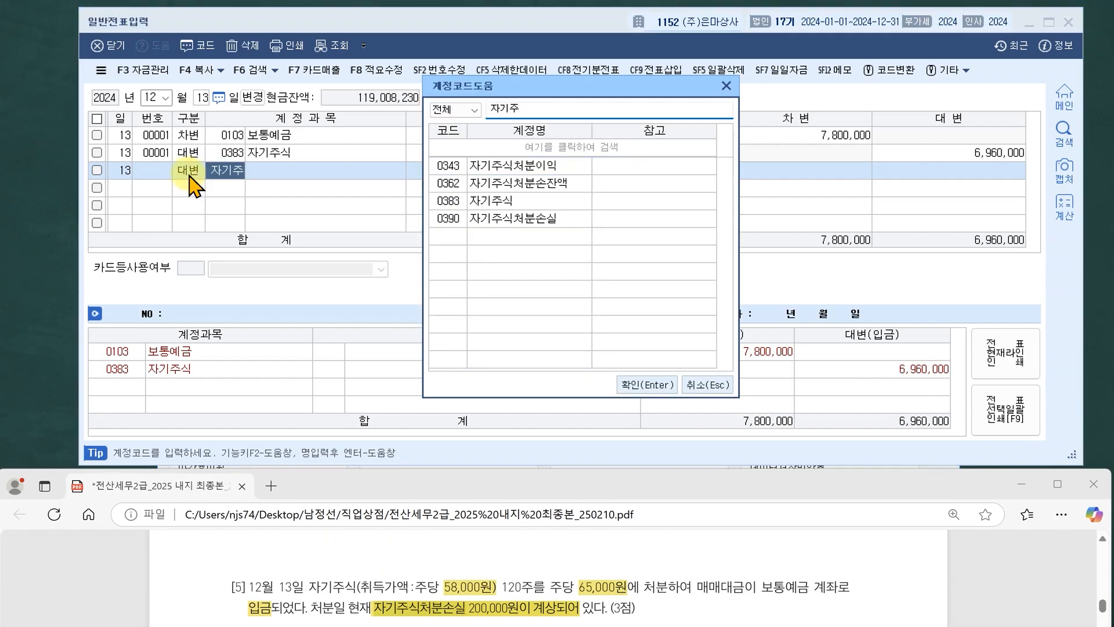
key("Return")
key("Return")
key("Return")
key("Return")
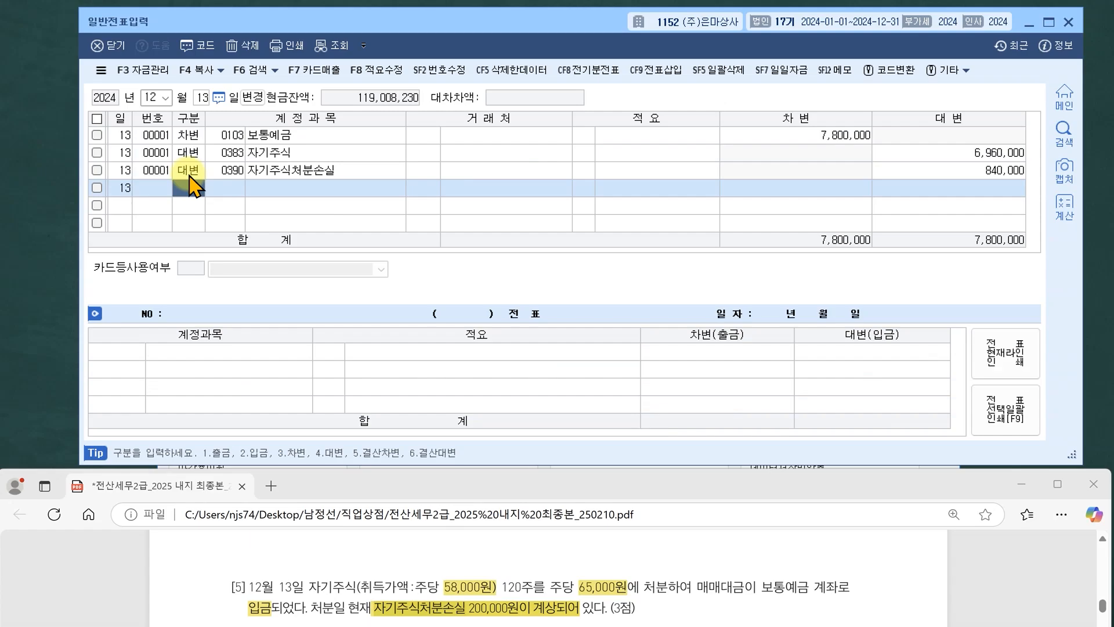
Set the 자기주식처분손실 credit amount to 200,000
left_click(1017, 170)
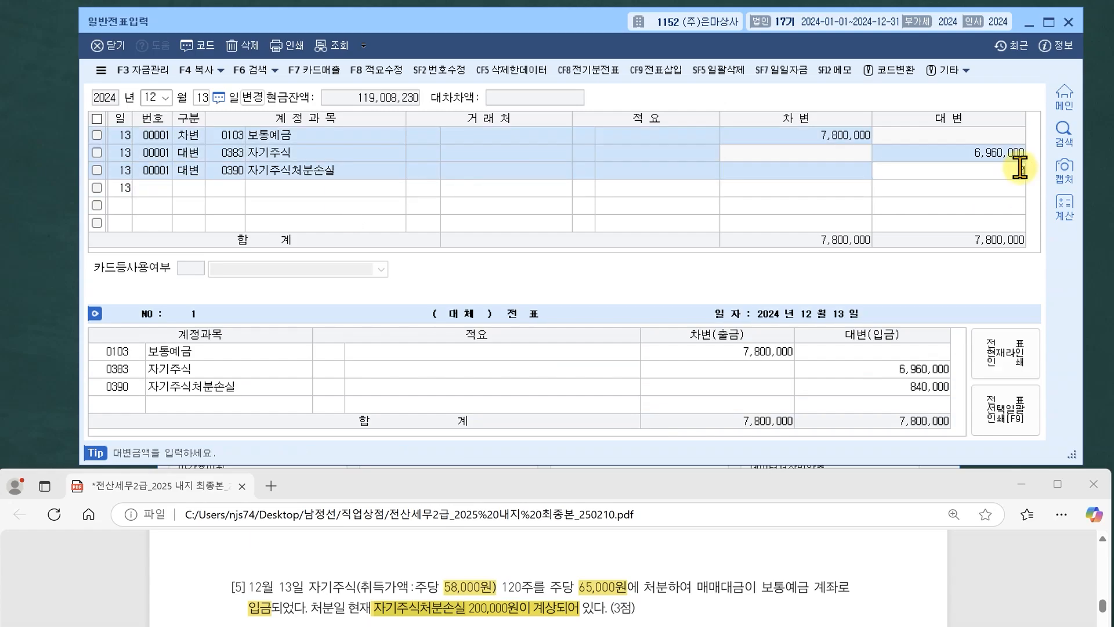
type("2000000")
key("Return")
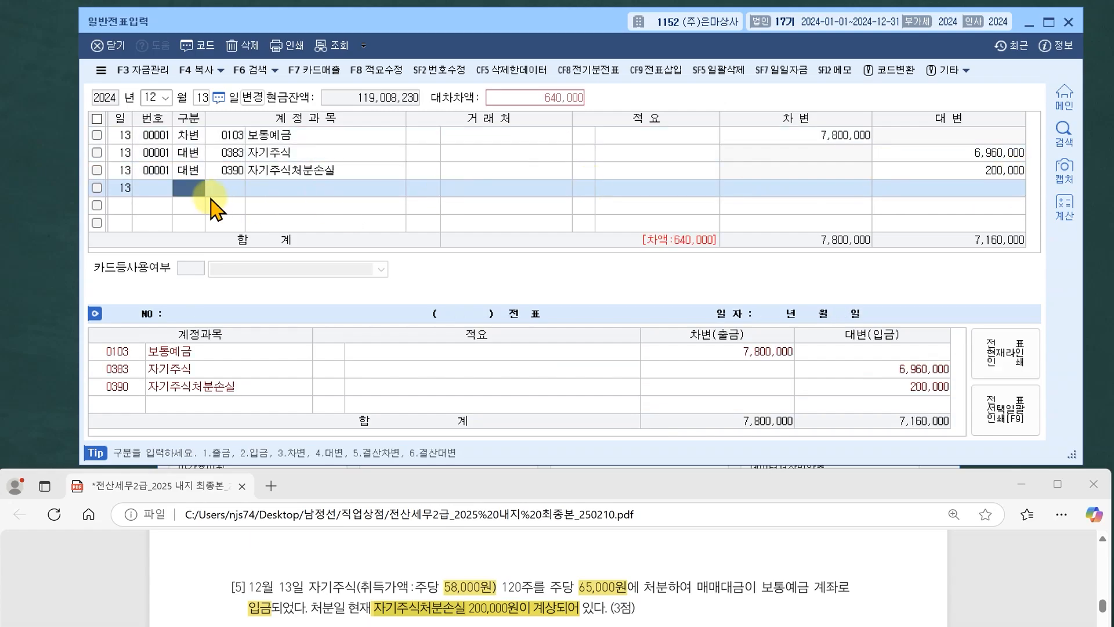
Add a December 13 credit line for account 0343 자기주식처분이익 with the remaining 640,000, leaving the 거래처 and 적요 blank
type("4")
type("자기주")
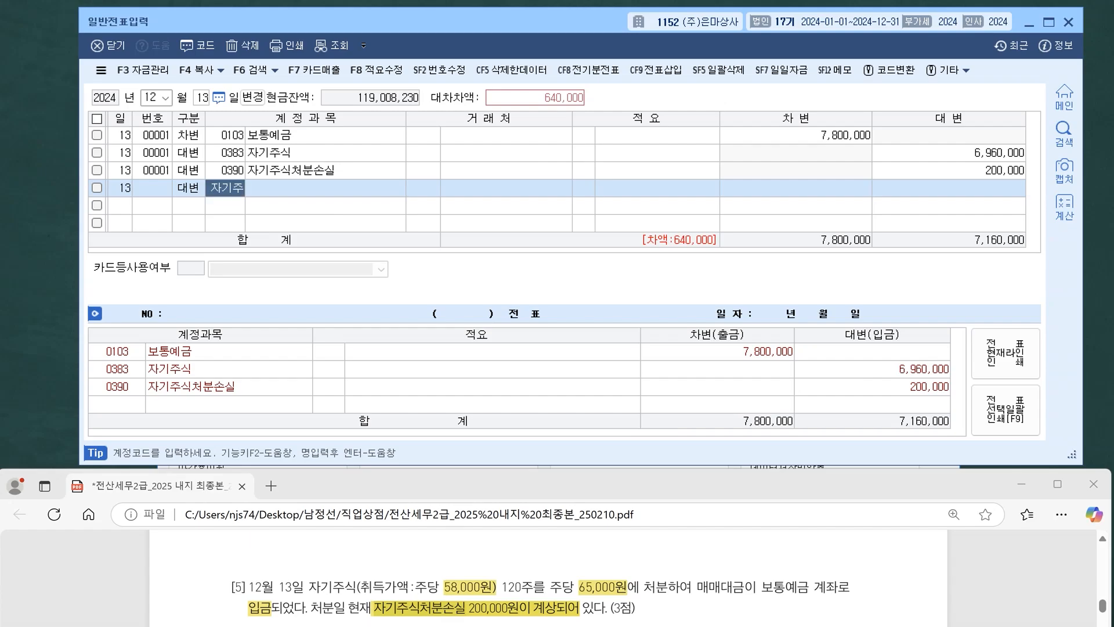
key("Return")
double_click(564, 173)
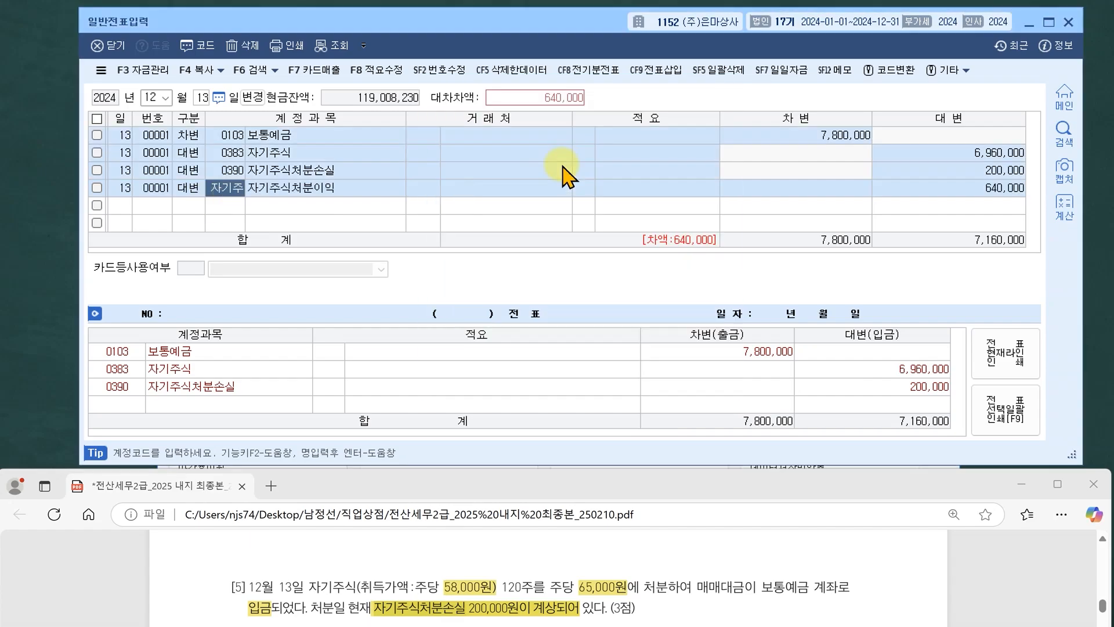
key("Return")
key("Return")
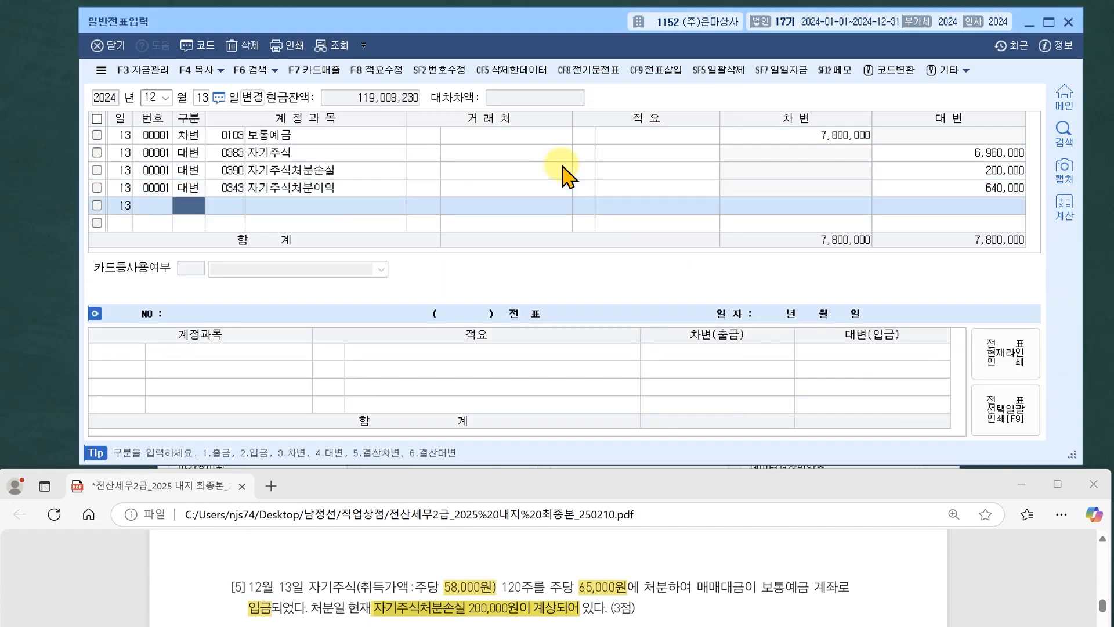
Calculate the per-share disposal gain as 65,000 − 58,000 in the built-in calculator, placed clear of the credit amounts
left_click(988, 184)
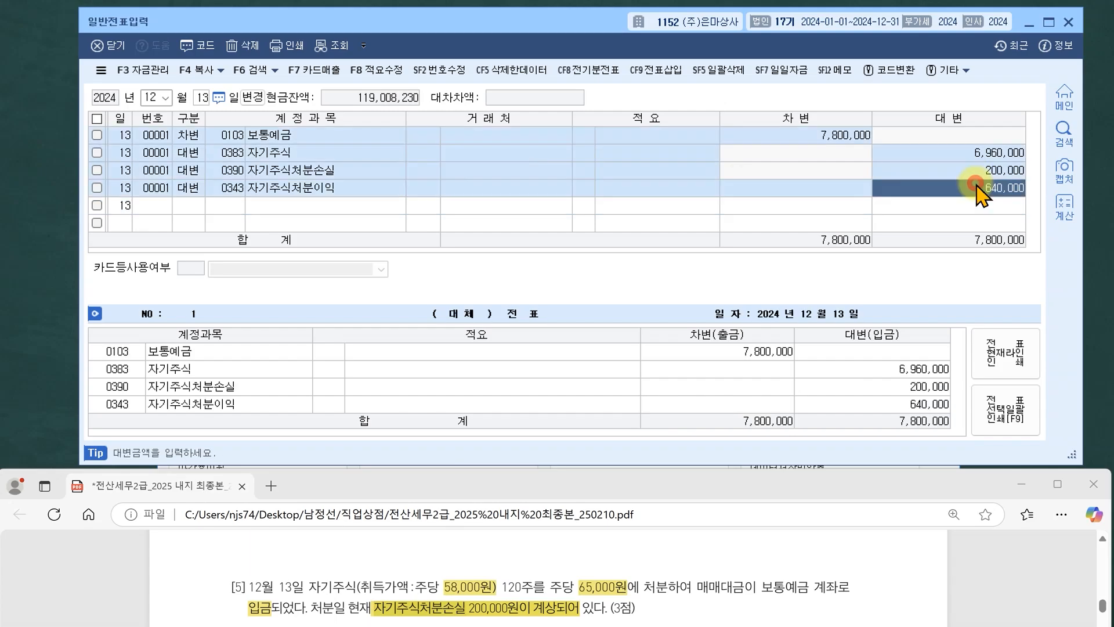
left_click(1064, 204)
left_click_drag(586, 53, 729, 169)
left_click(759, 235)
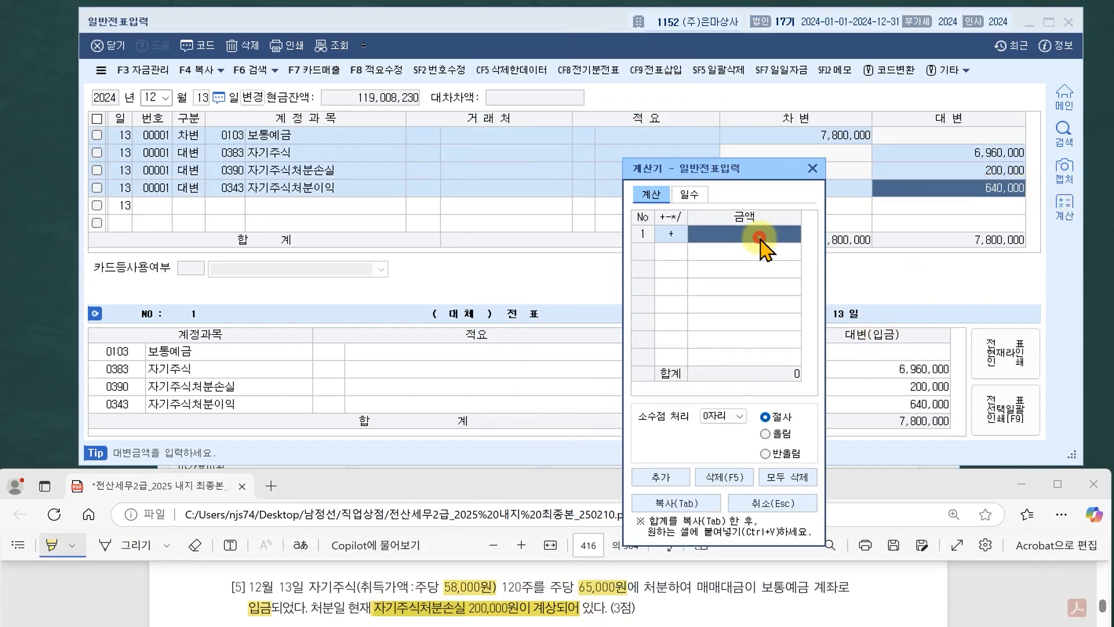
type("65,000")
key("Return")
type("6969")
key("Return")
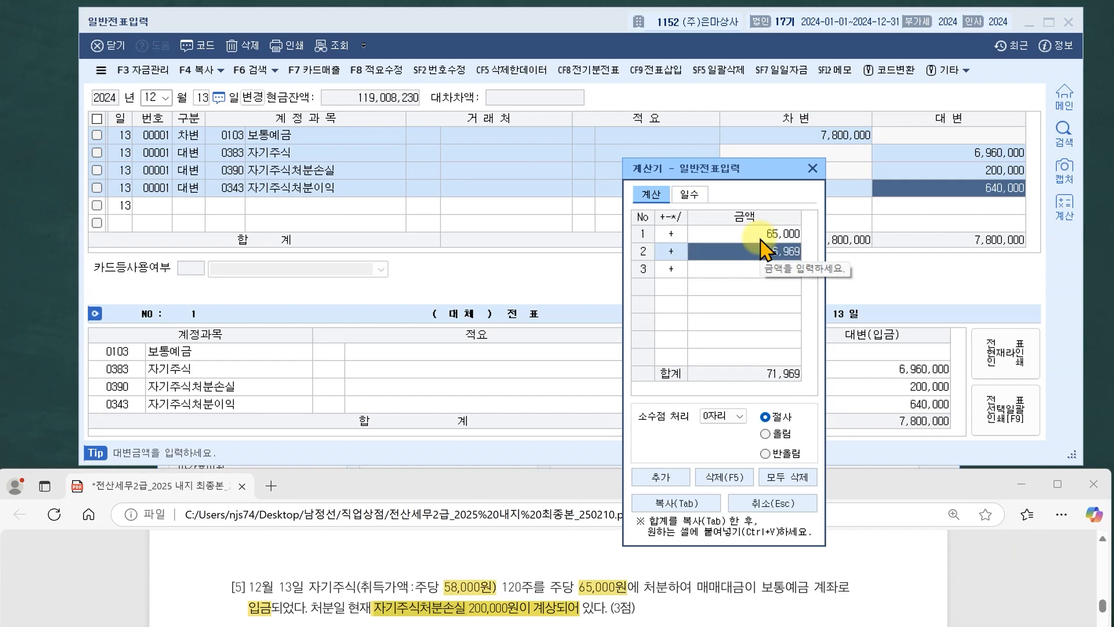
key("minus")
type("58000")
key("Return")
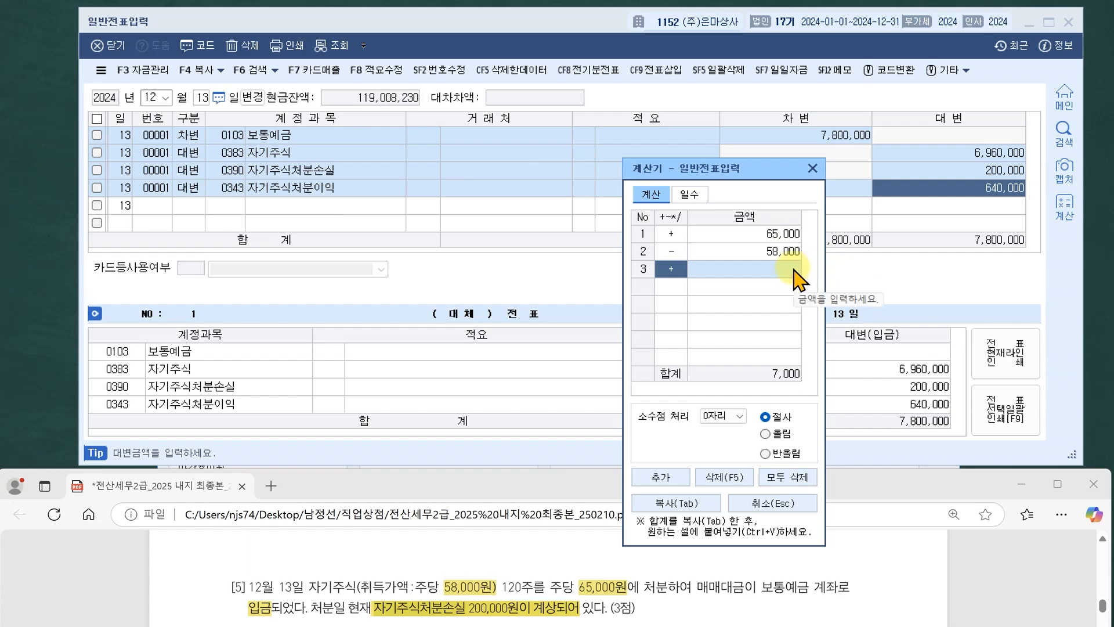
left_click(772, 386)
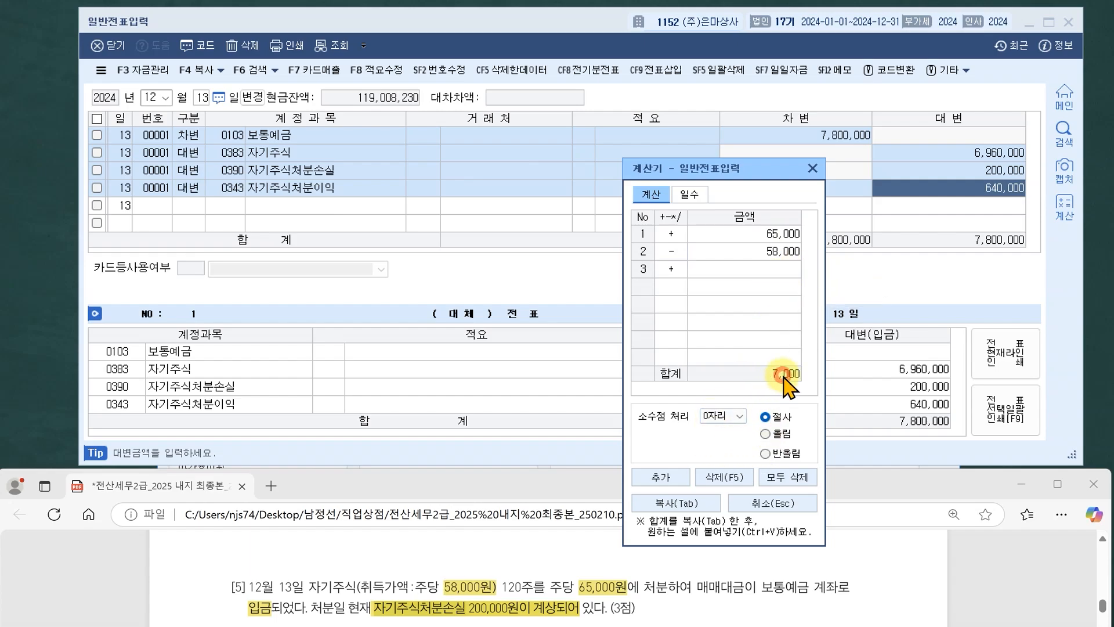
Calculate the total disposal gain as 7,000 × 120 in the built-in calculator, and close the calculator
left_click(733, 233)
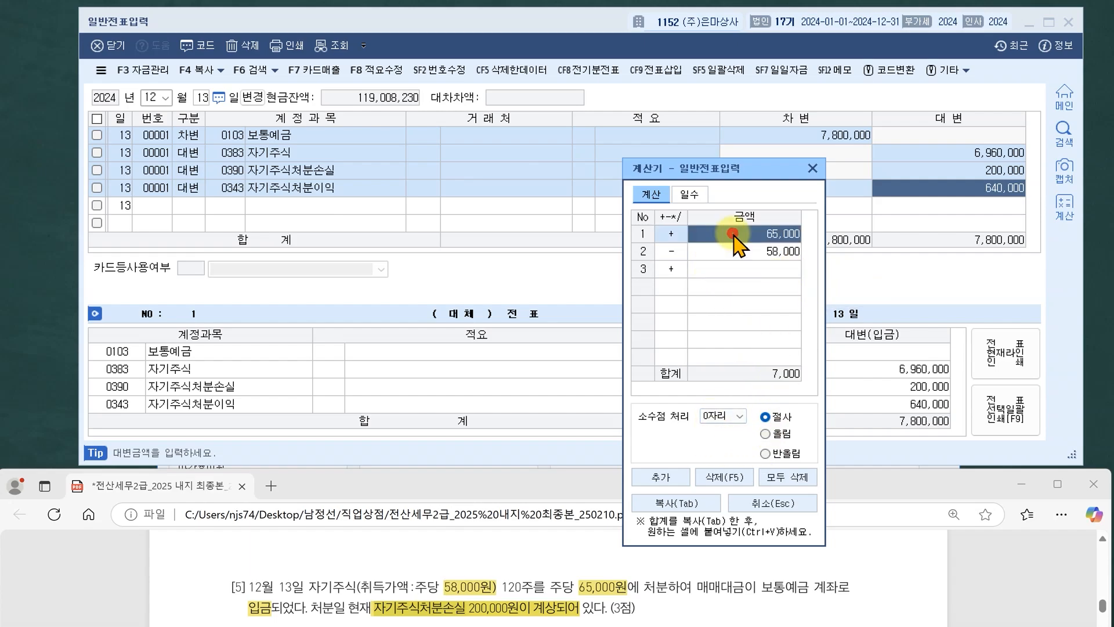
type("7,000")
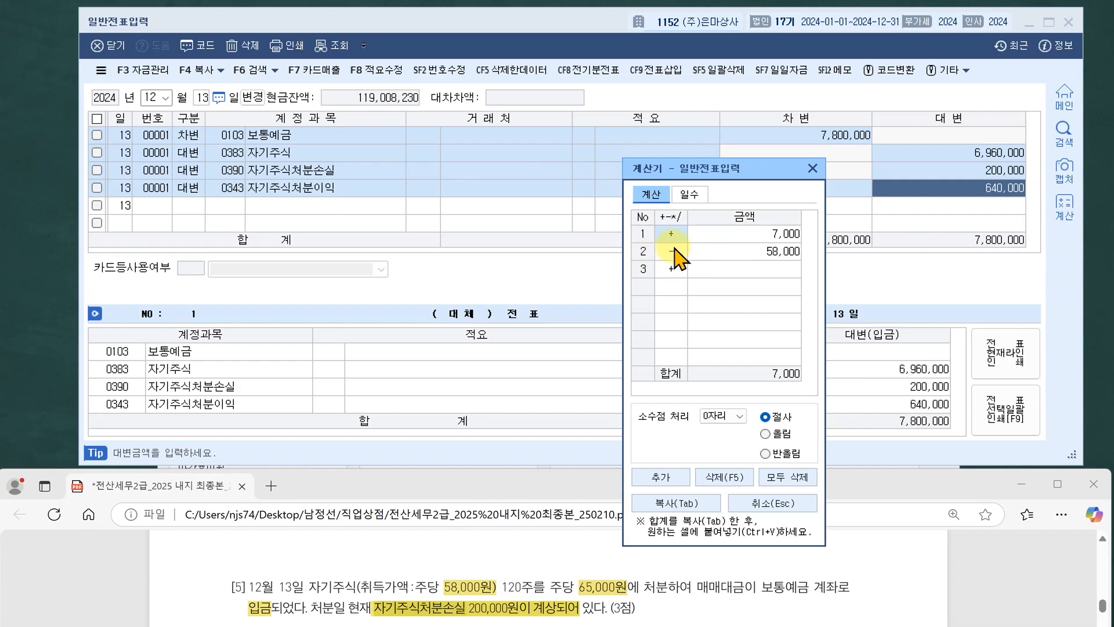
left_click(673, 250)
type("*")
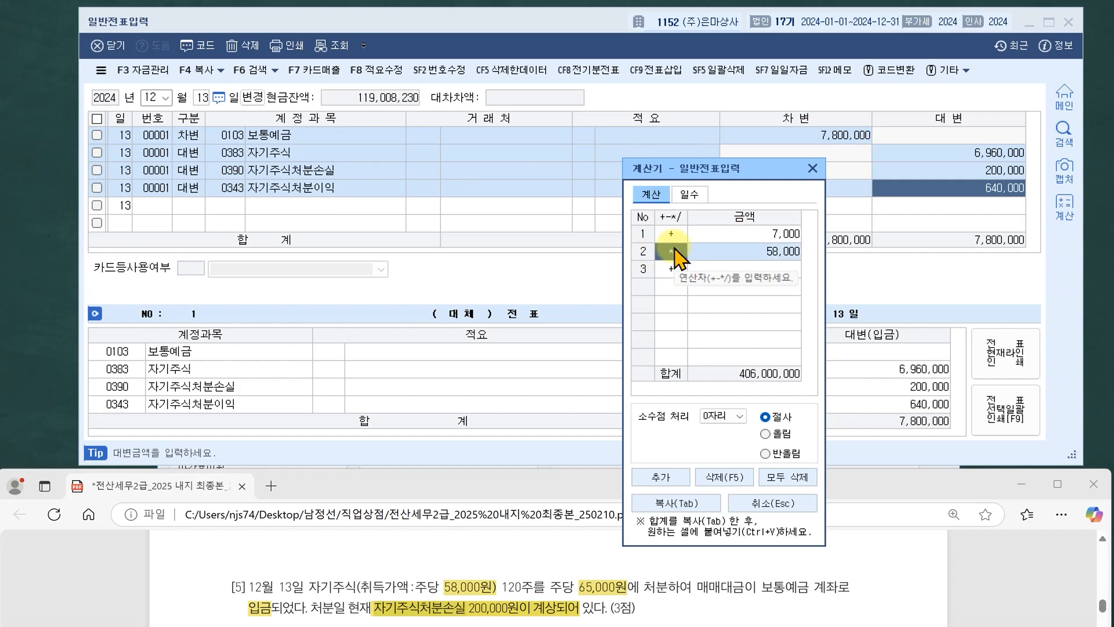
left_click(762, 251)
type("120")
key("Return")
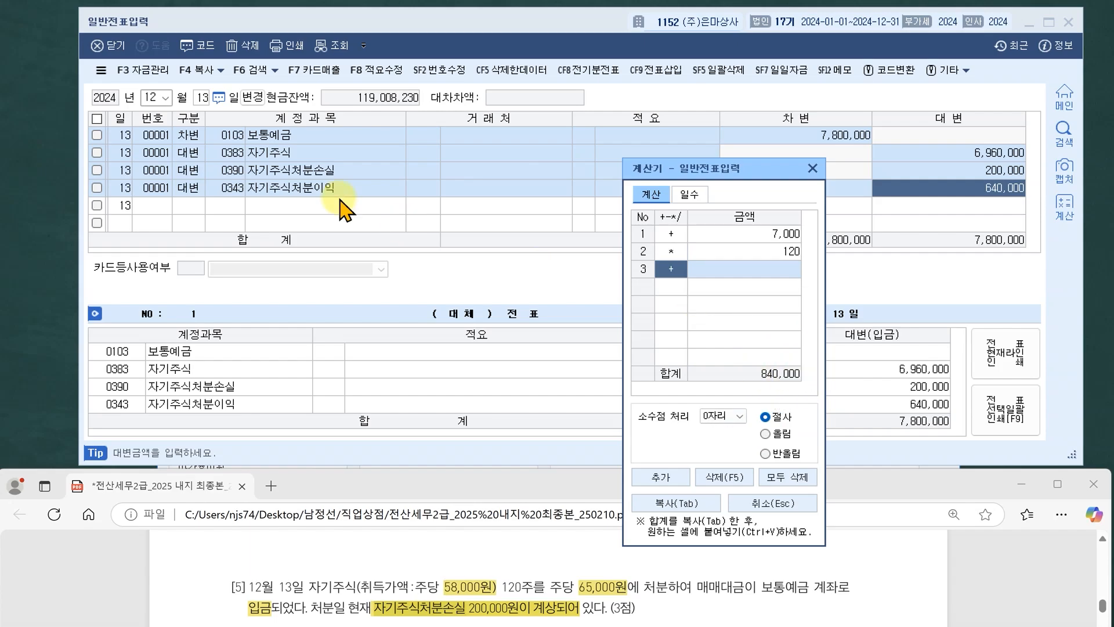
left_click(314, 170)
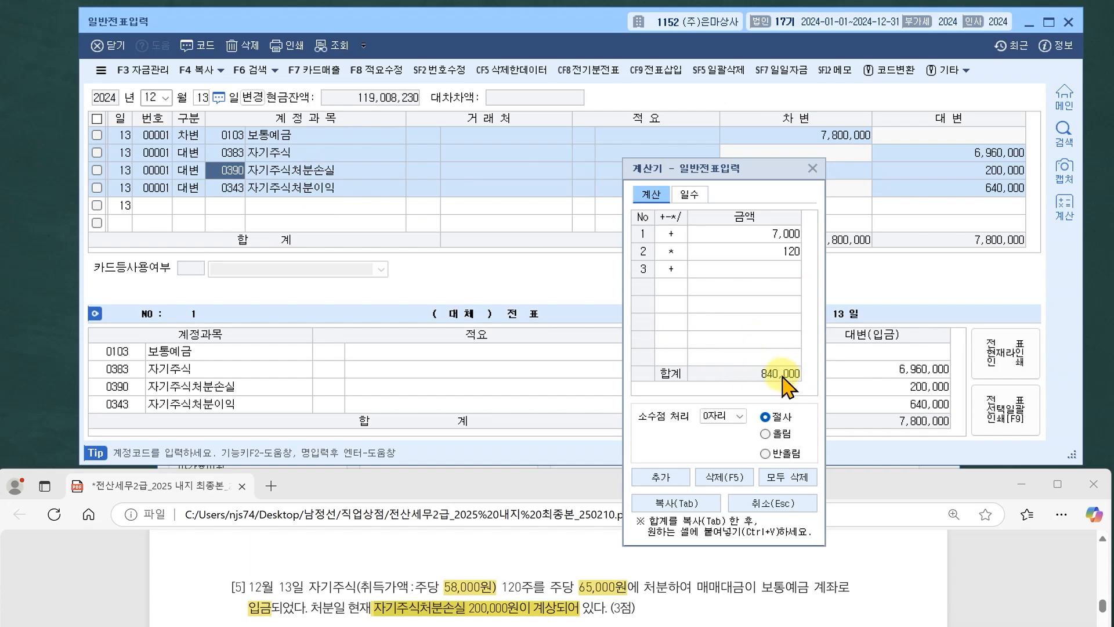
left_click(813, 168)
Highlight the share quantity 120주, joined to the 58,000원 highlight, in question [5] of the exam PDF
left_click(995, 184)
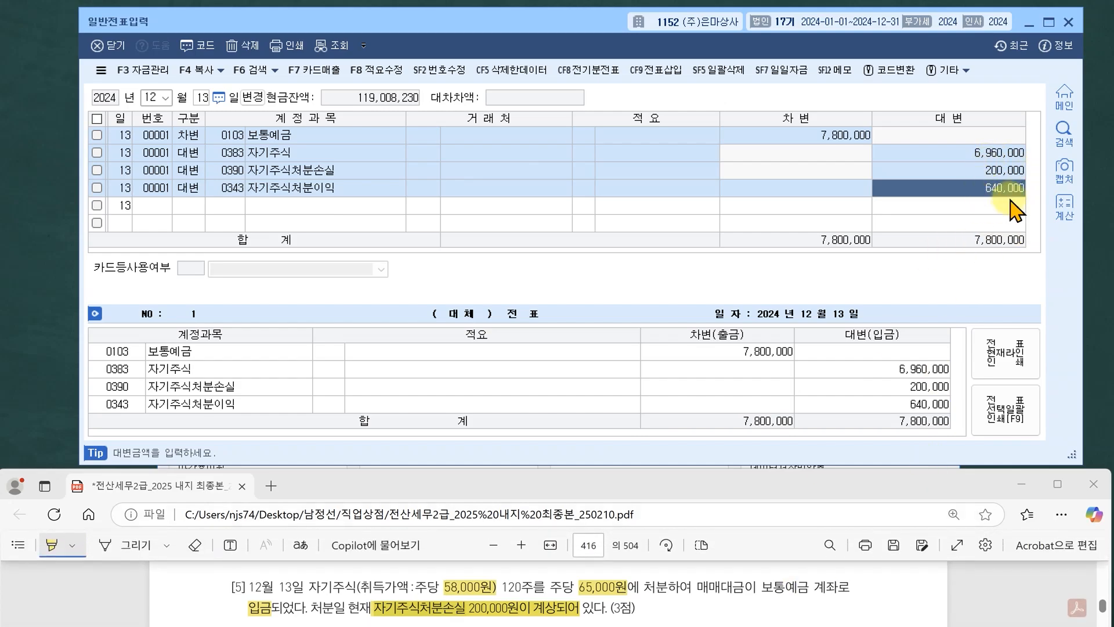
left_click(993, 172)
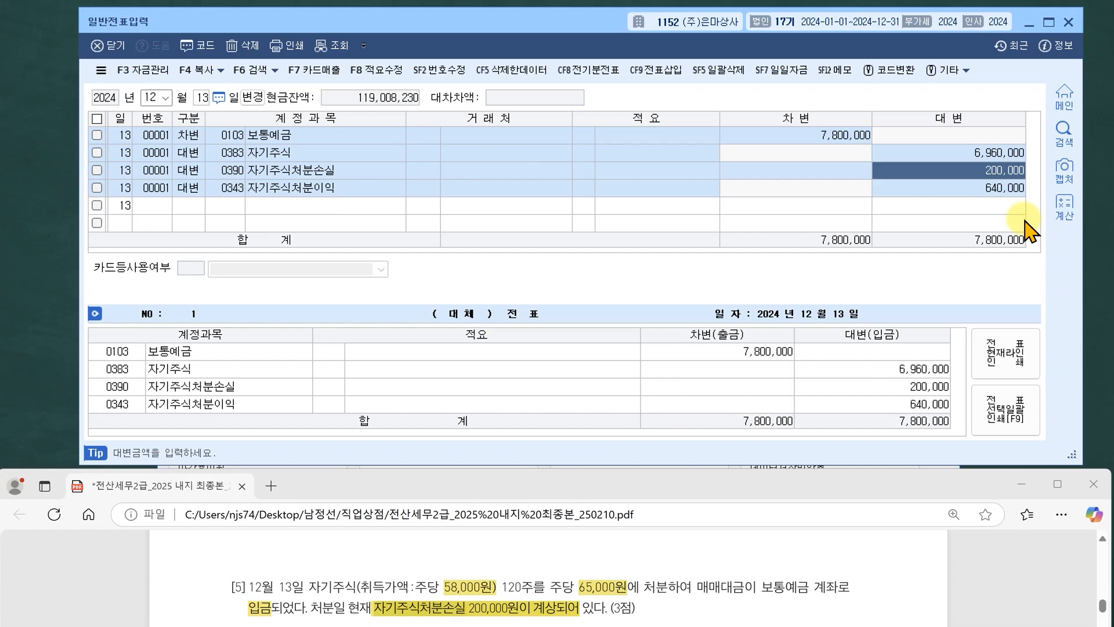
left_click(603, 588)
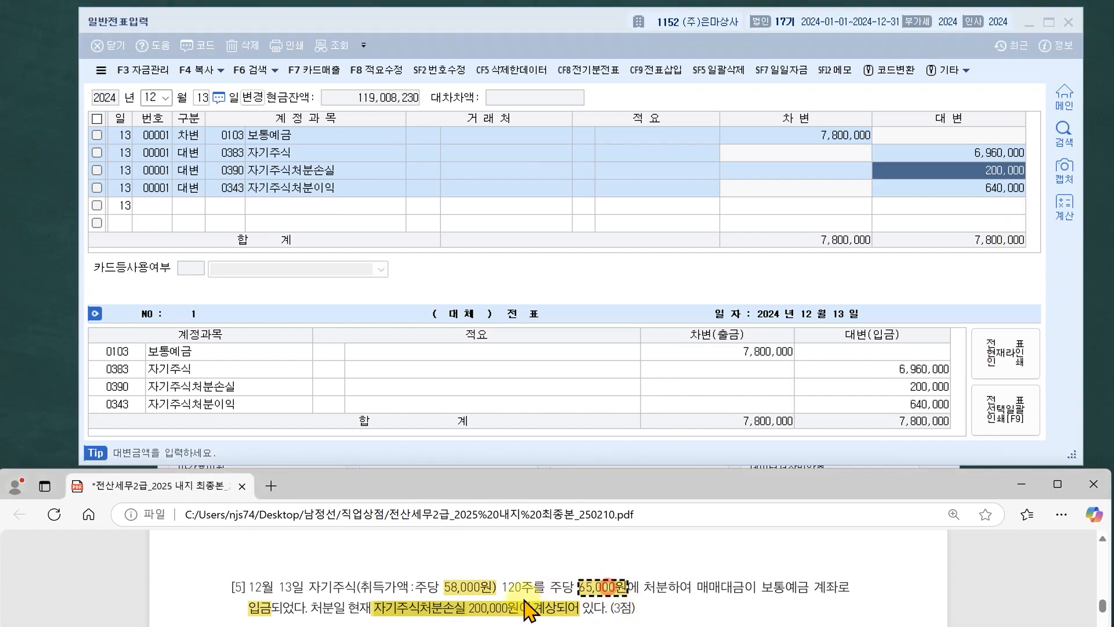
right_click(464, 589)
left_click(658, 600)
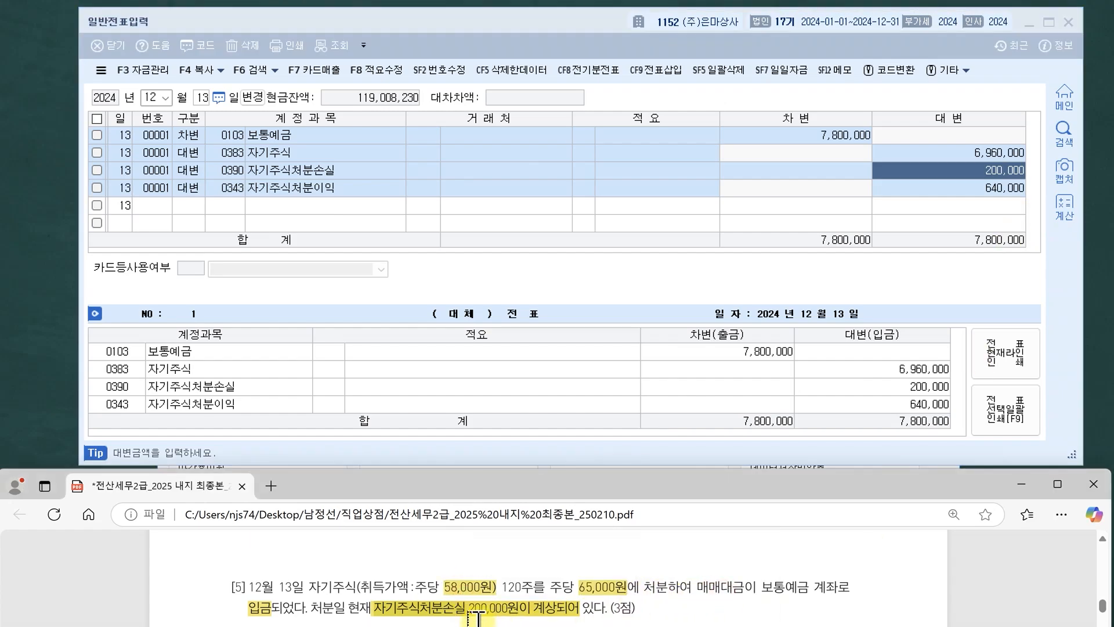
left_click_drag(487, 587, 532, 587)
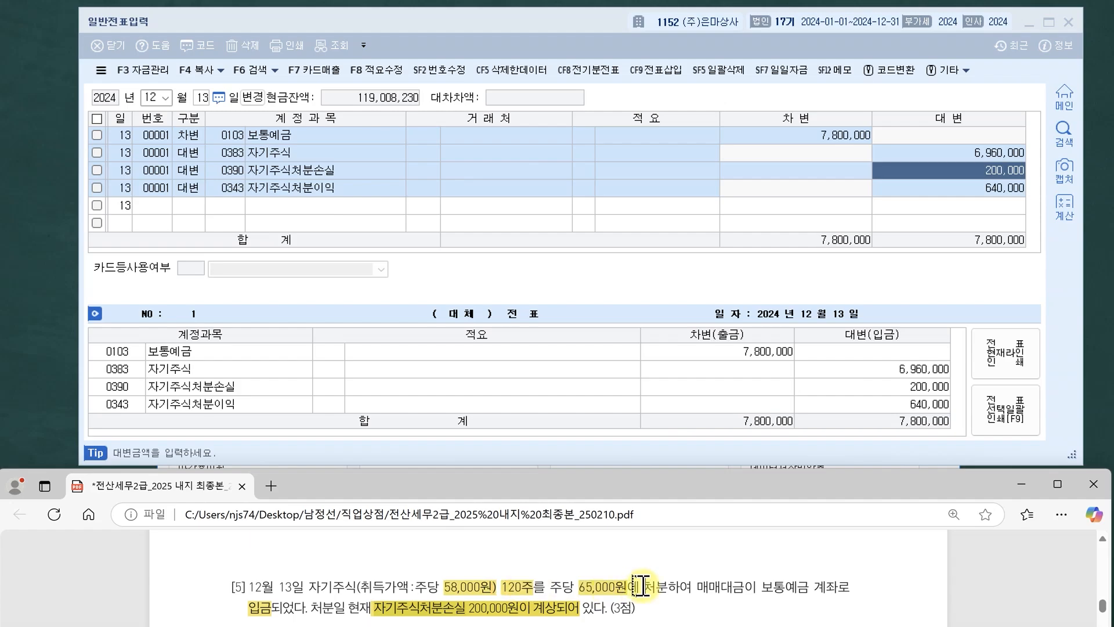
left_click(980, 174)
left_click(982, 187)
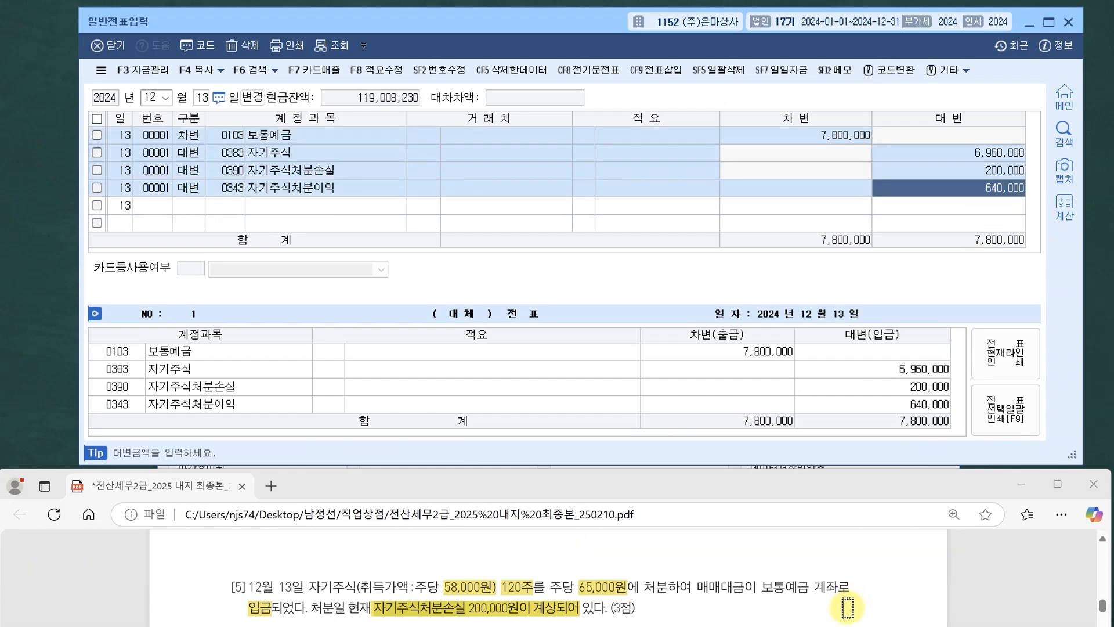
left_click(502, 587)
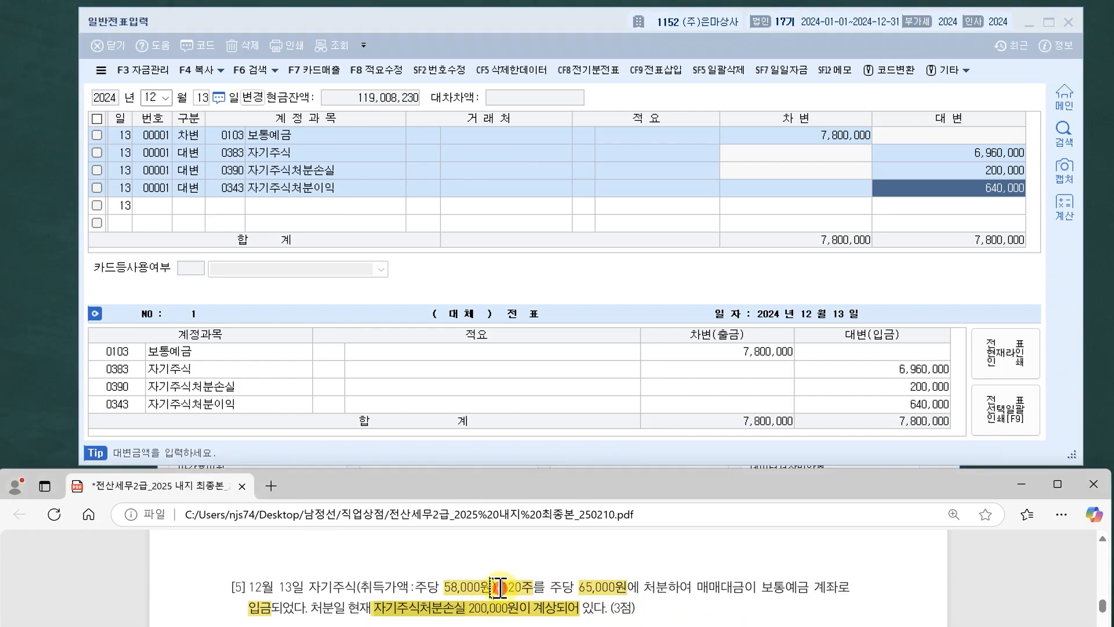
Compare the December 13 보통예금 debit and 자기주식 credit amounts in the voucher with the prices and share quantity in question [5]
left_click(828, 138)
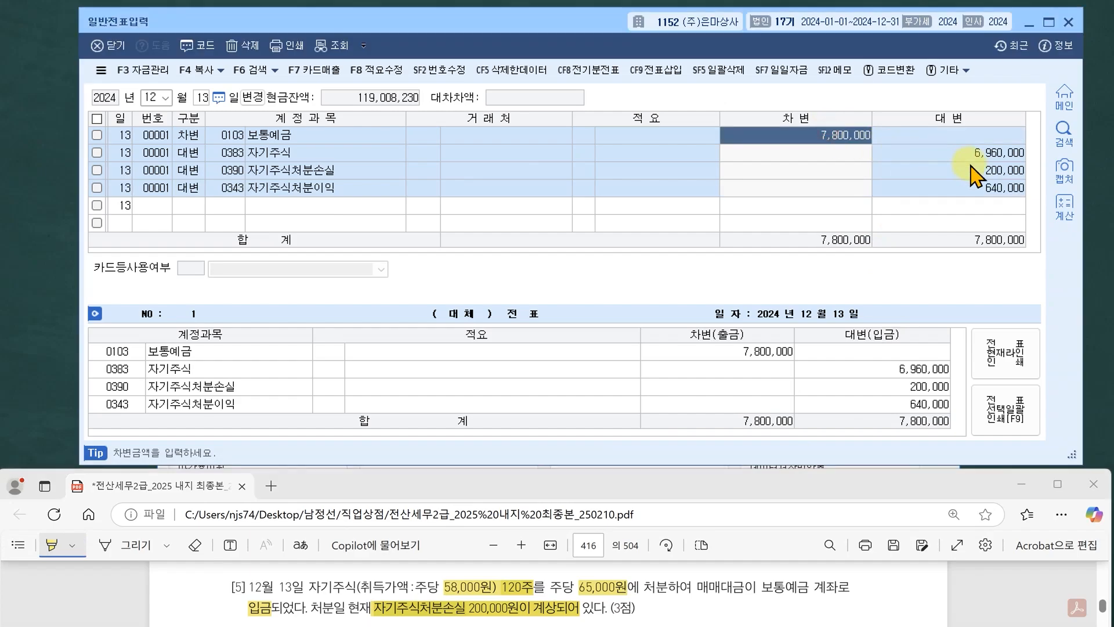
left_click(975, 153)
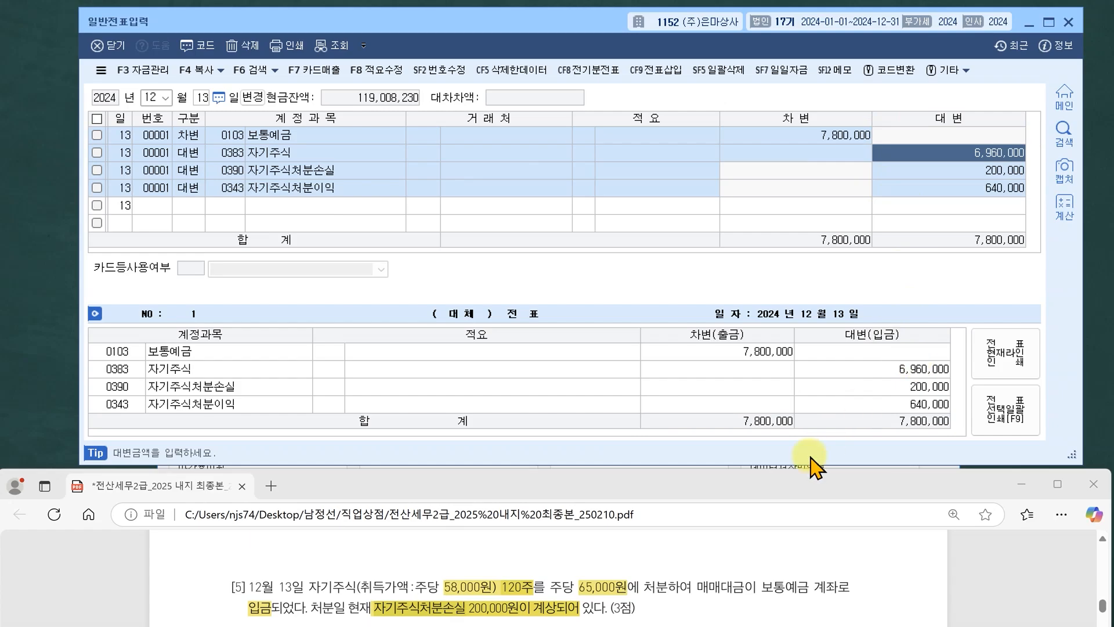
mouse_move(722, 546)
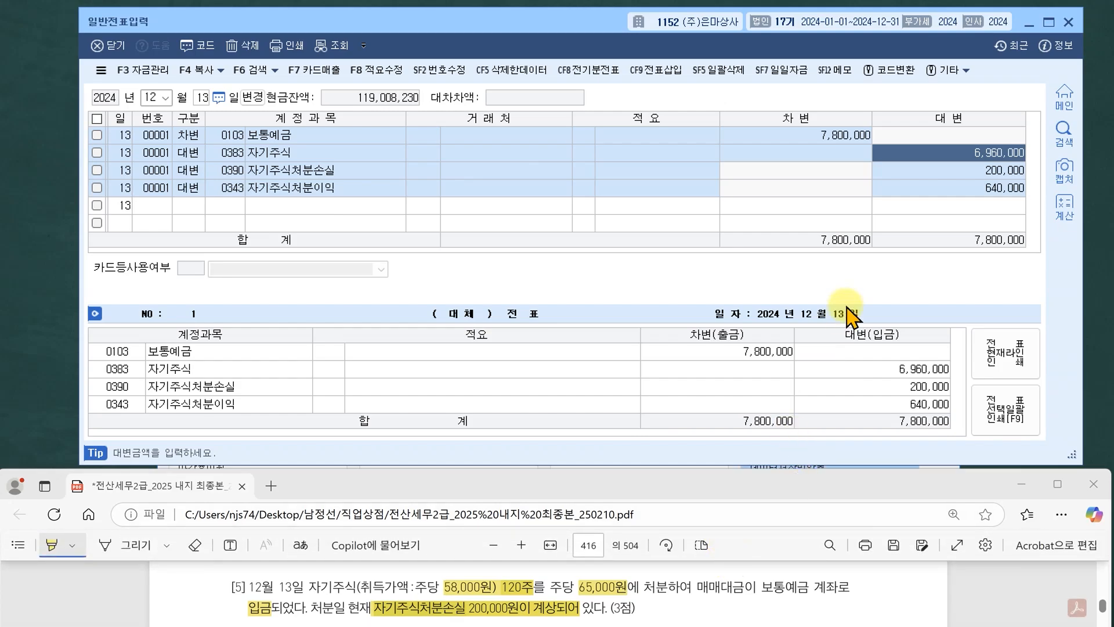
left_click(953, 169)
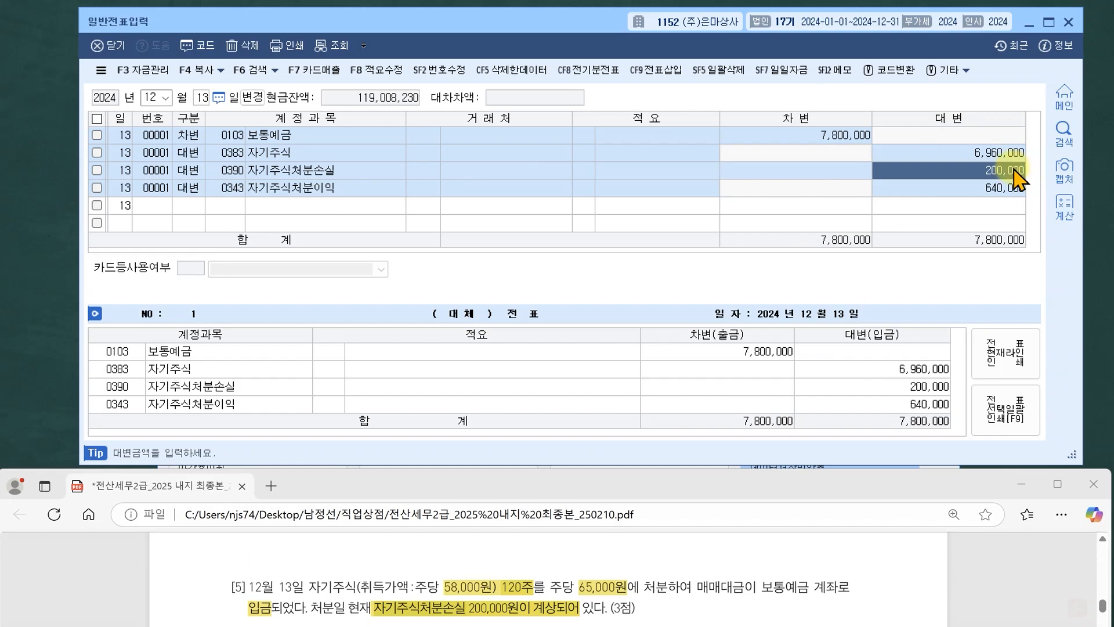
left_click(1000, 187)
mouse_move(653, 580)
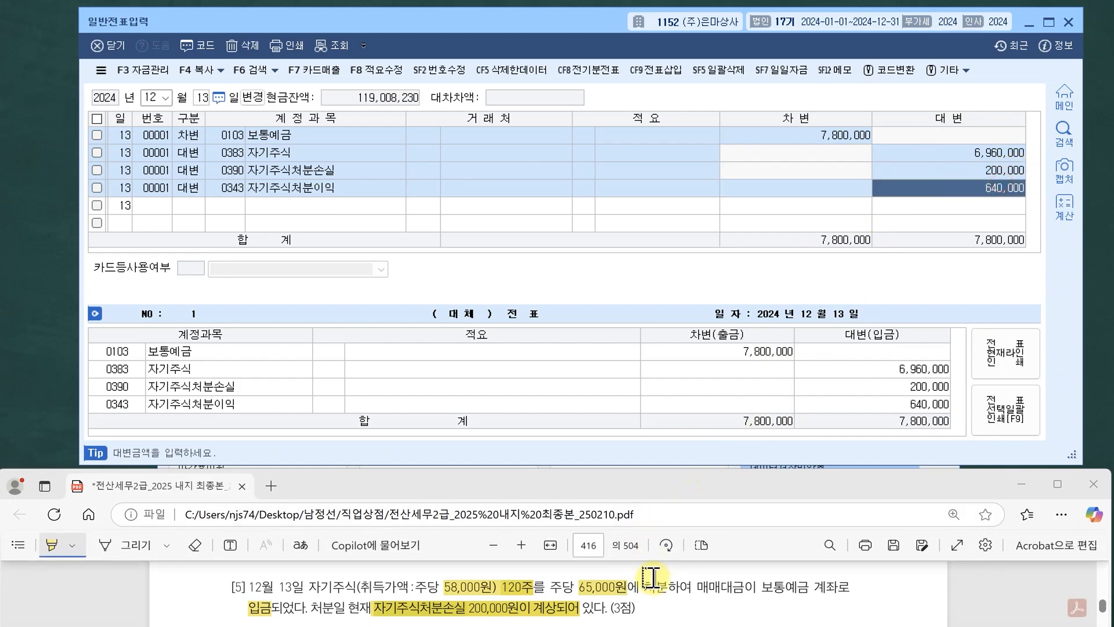
left_click(984, 153)
key("shift+Tab")
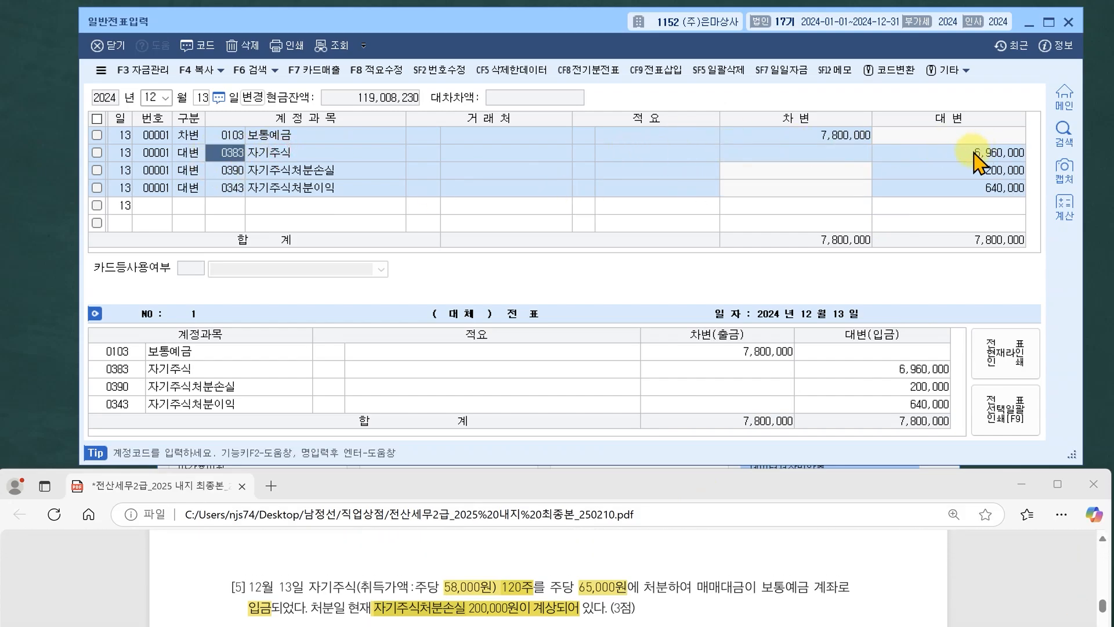
left_click(974, 152)
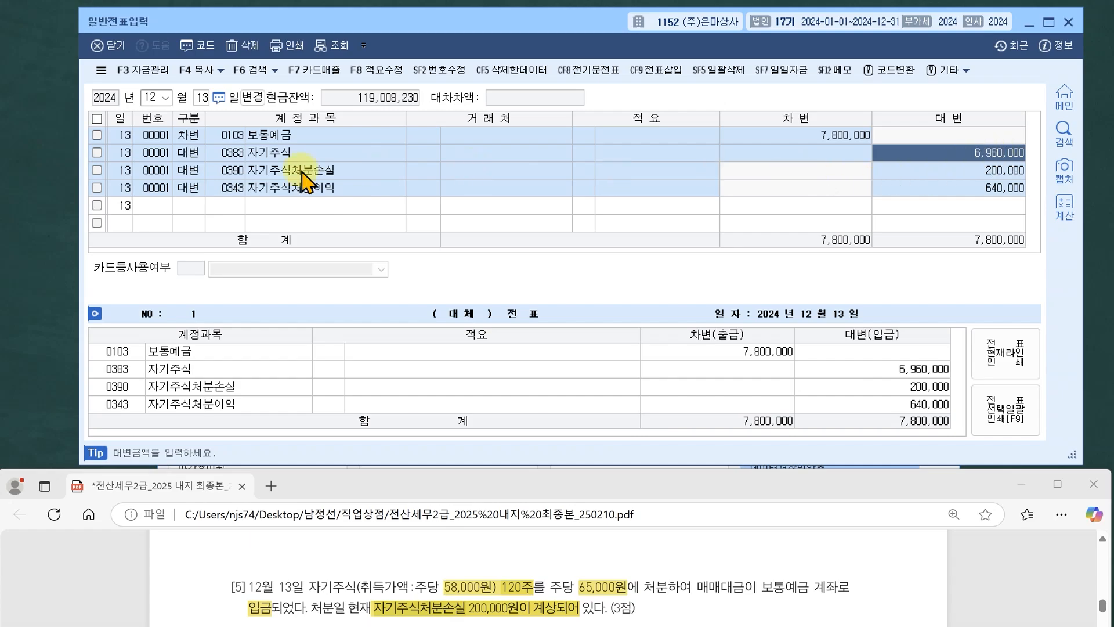
left_click(222, 153)
left_click(248, 153)
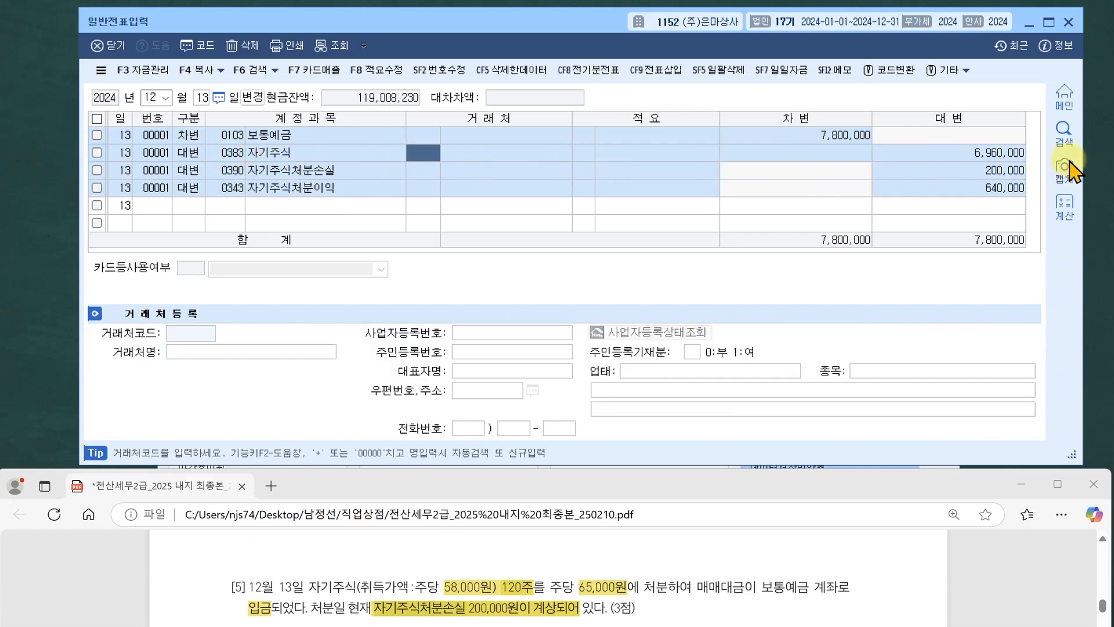
left_click(998, 154)
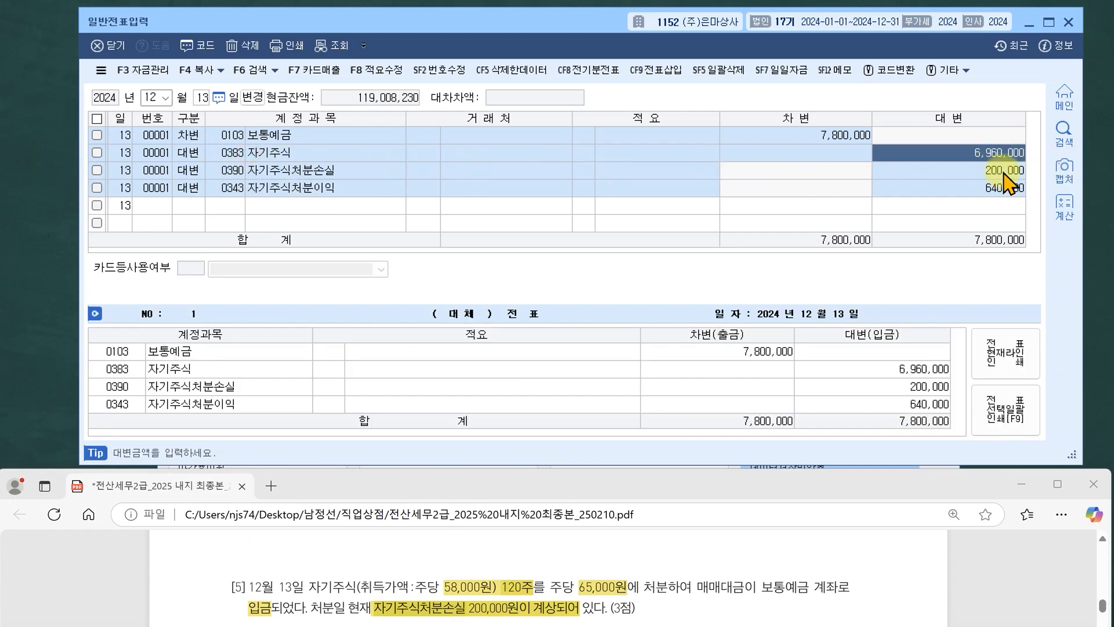
Examine how the December 13 disposal gain is split between the 자기주식처분손실 and 자기주식처분이익 credit lines
left_click(1003, 171)
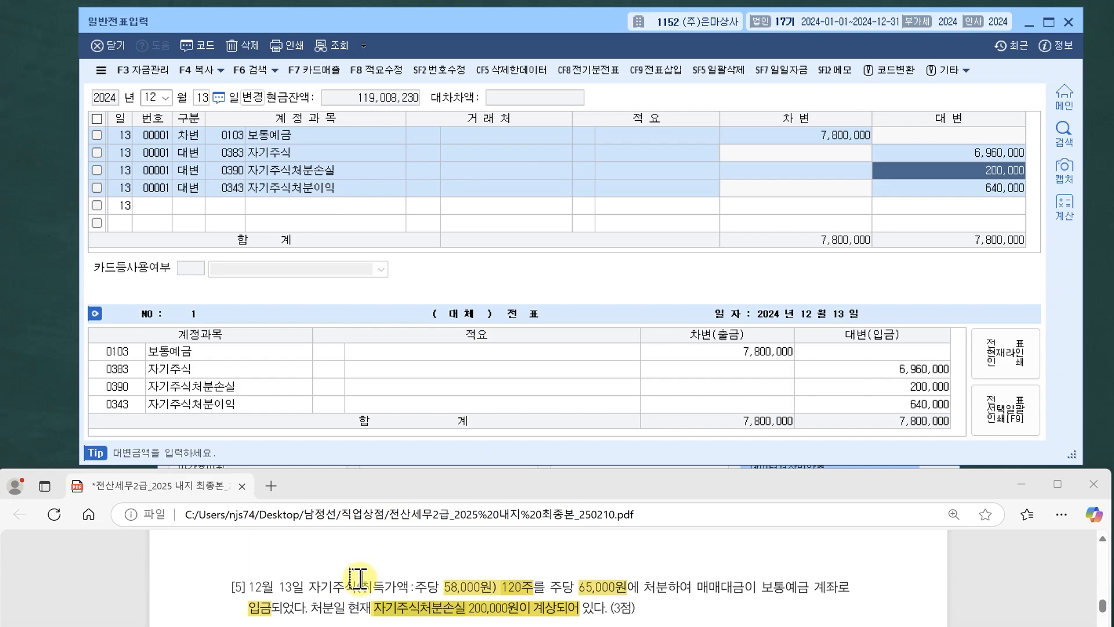
left_click(990, 154)
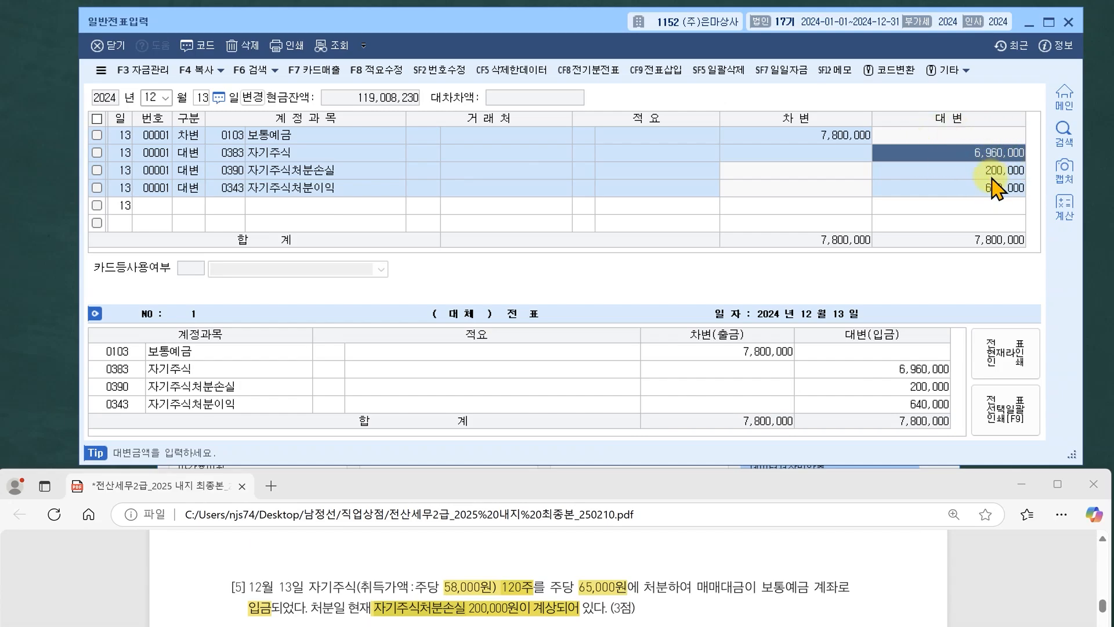
left_click(989, 170)
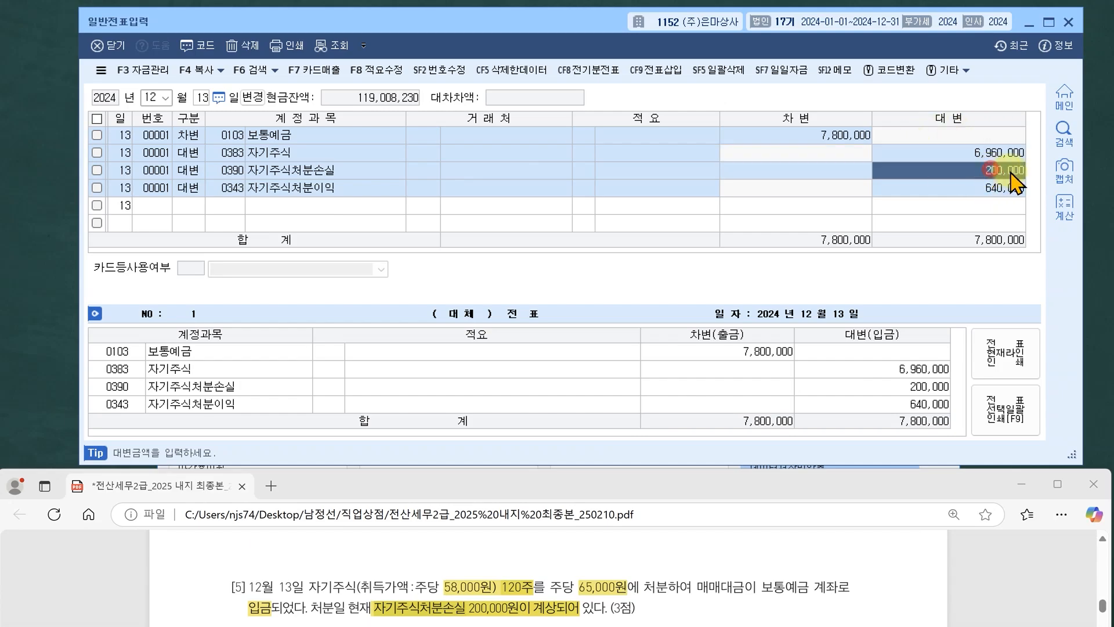
left_click(988, 189)
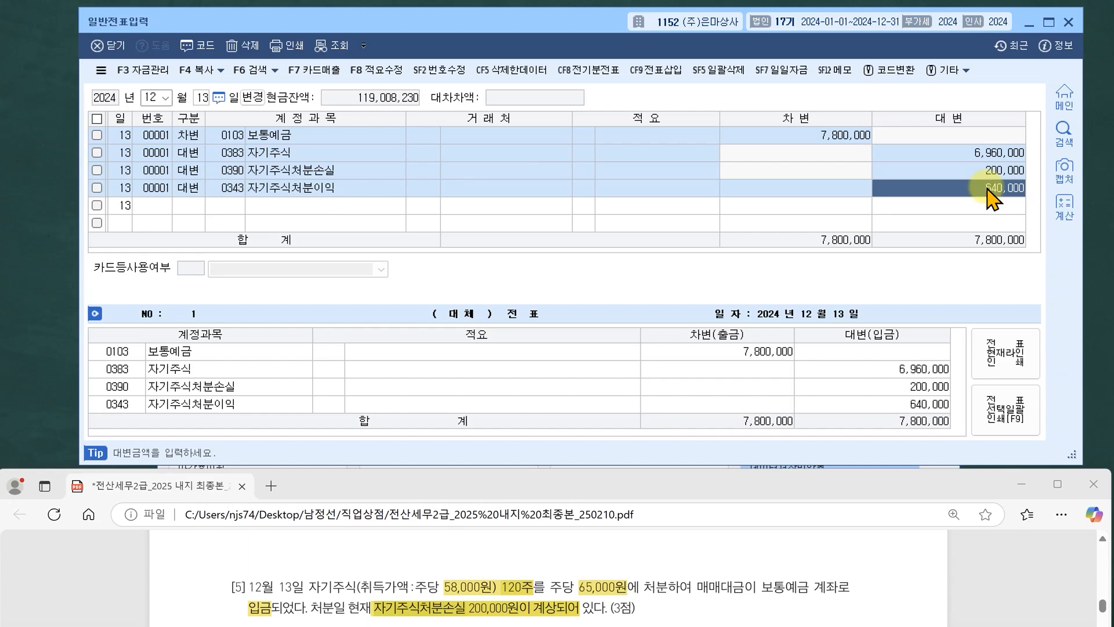
key("Up")
key("Down")
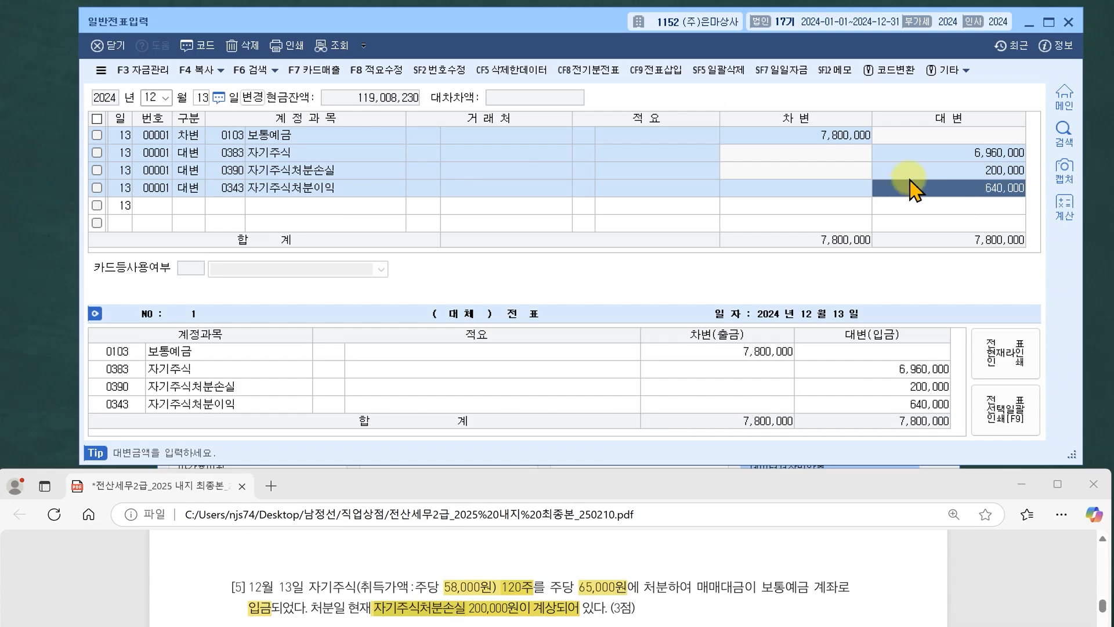
left_click(925, 170)
left_click(947, 187)
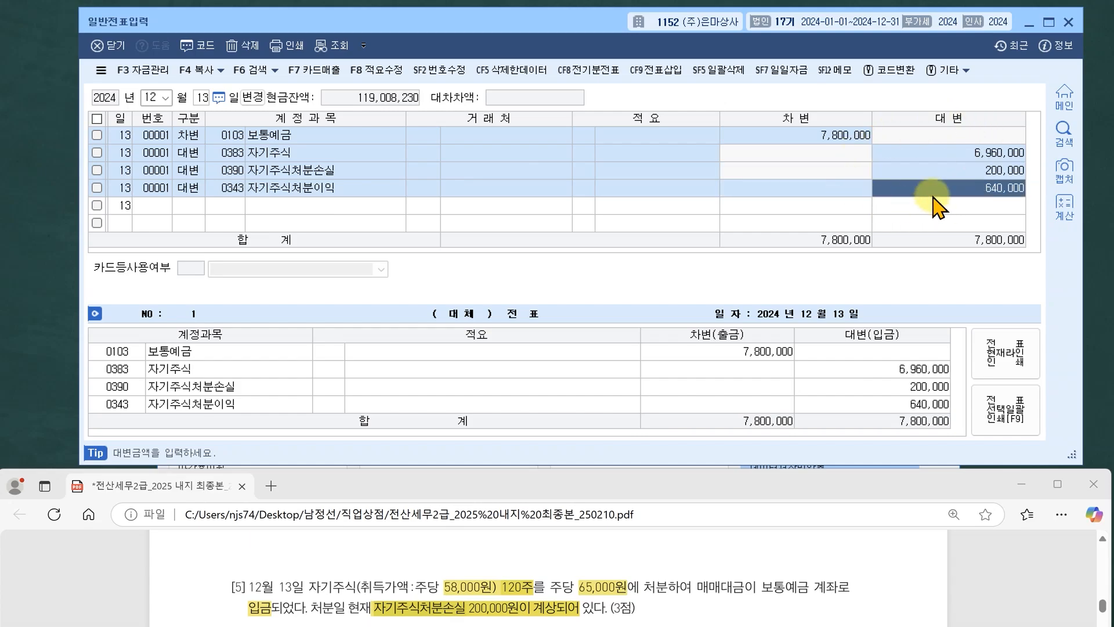
left_click(953, 171)
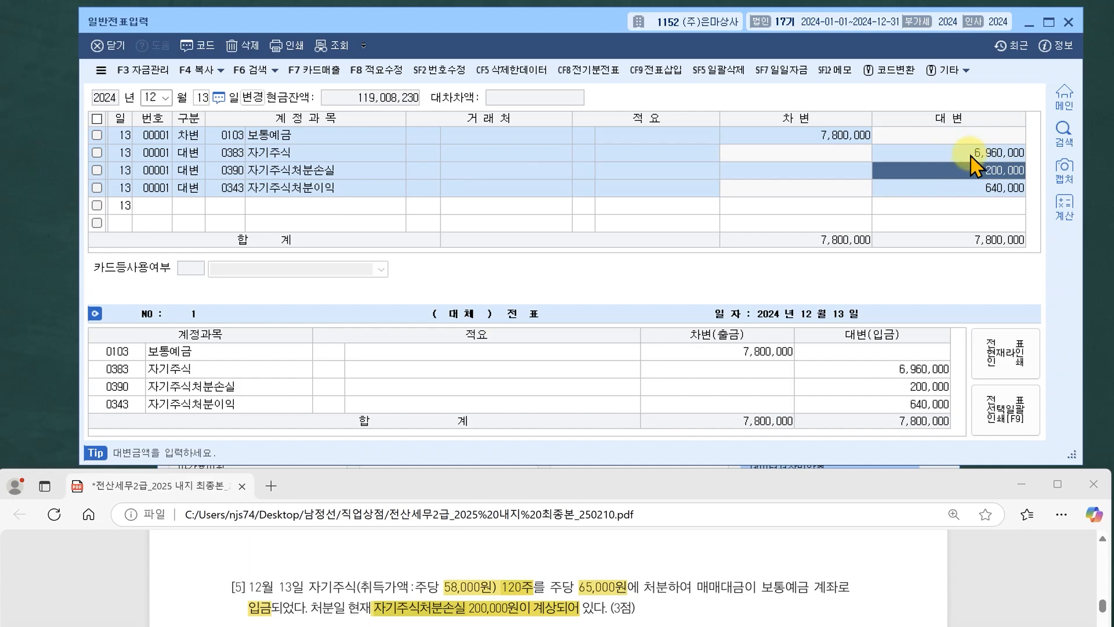
left_click(973, 174)
left_click(976, 187)
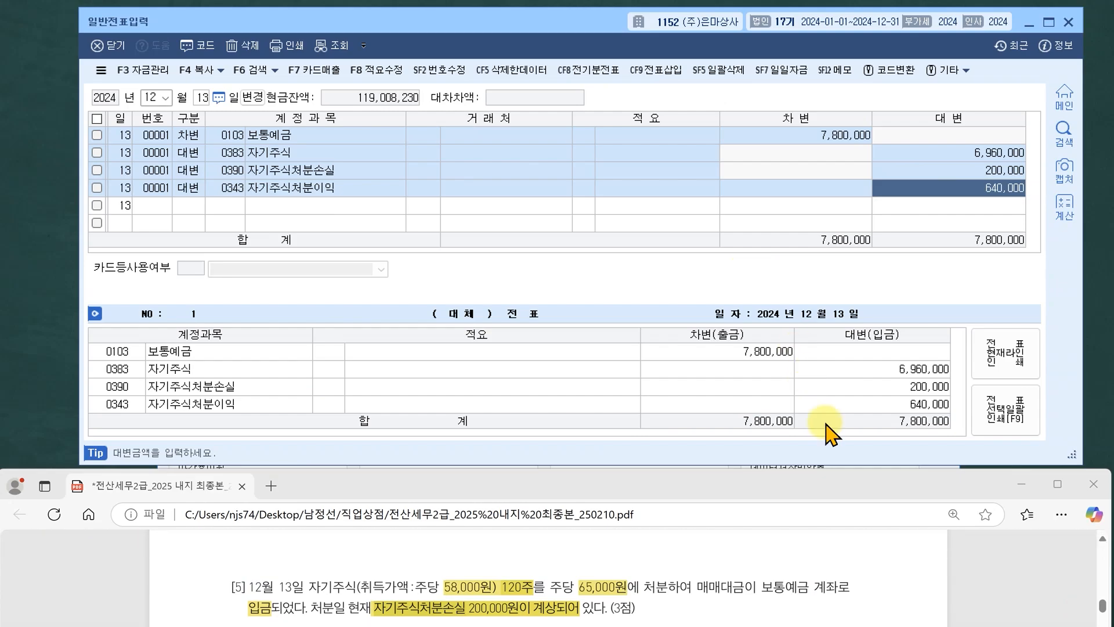
Enlarge the exam PDF window and highlight 매입매출전표입력 in the instruction of 문제 2
left_click(837, 603)
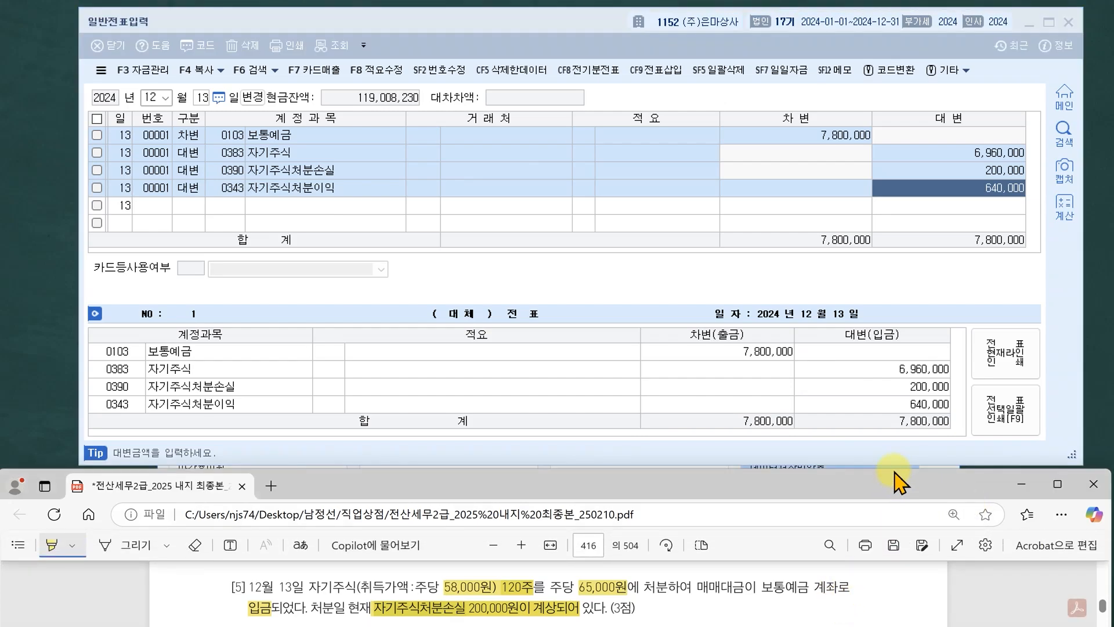
left_click_drag(908, 467, 908, 372)
scroll(774, 525, "down", 3)
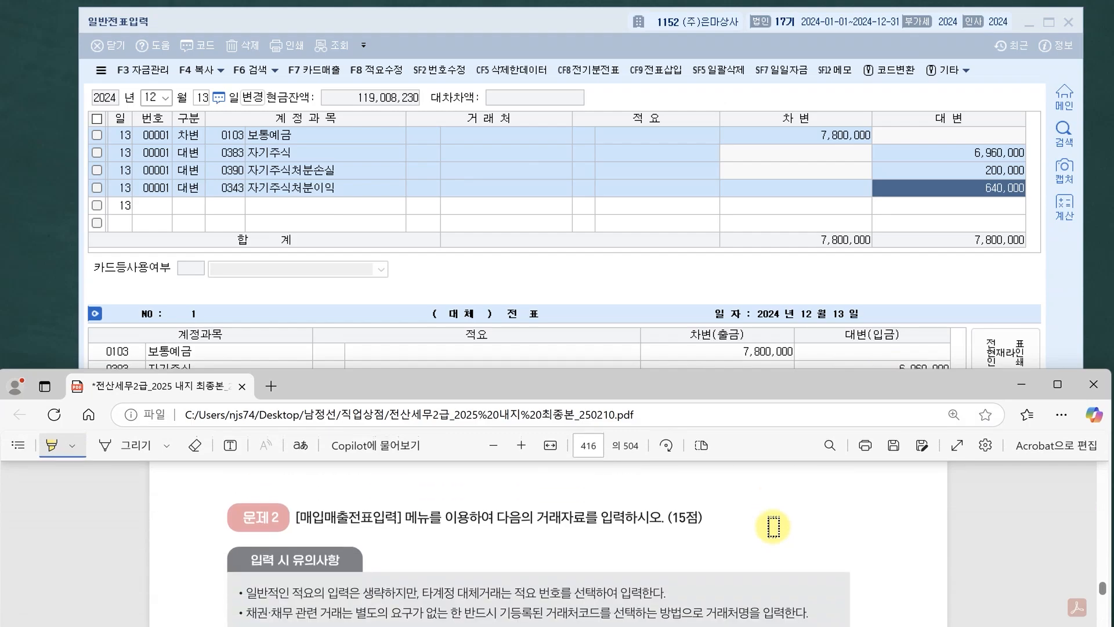
left_click_drag(296, 489, 399, 489)
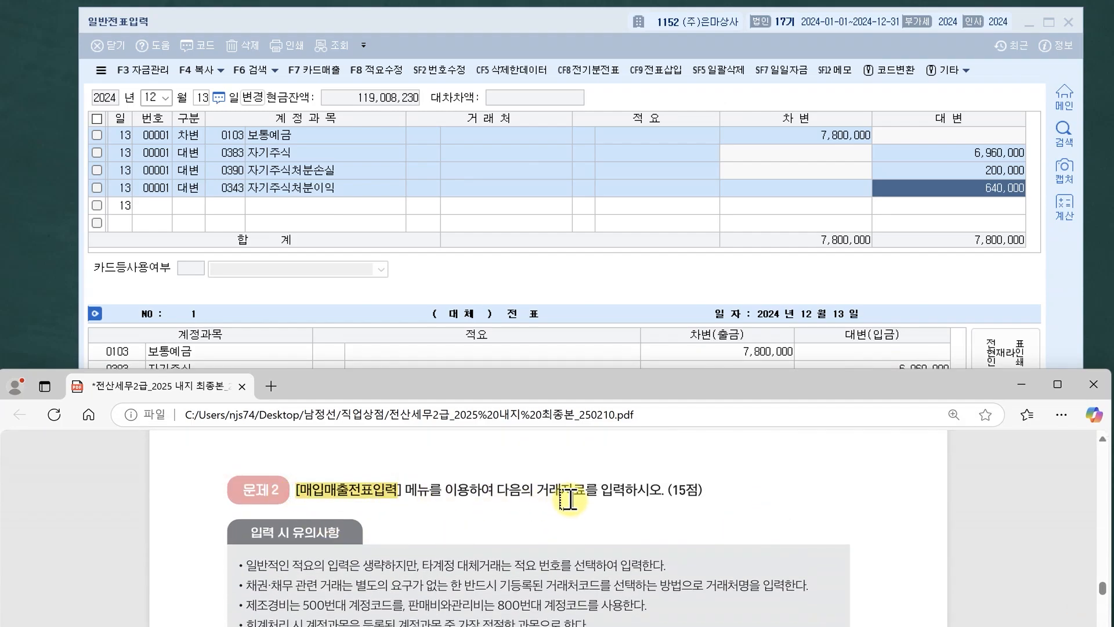